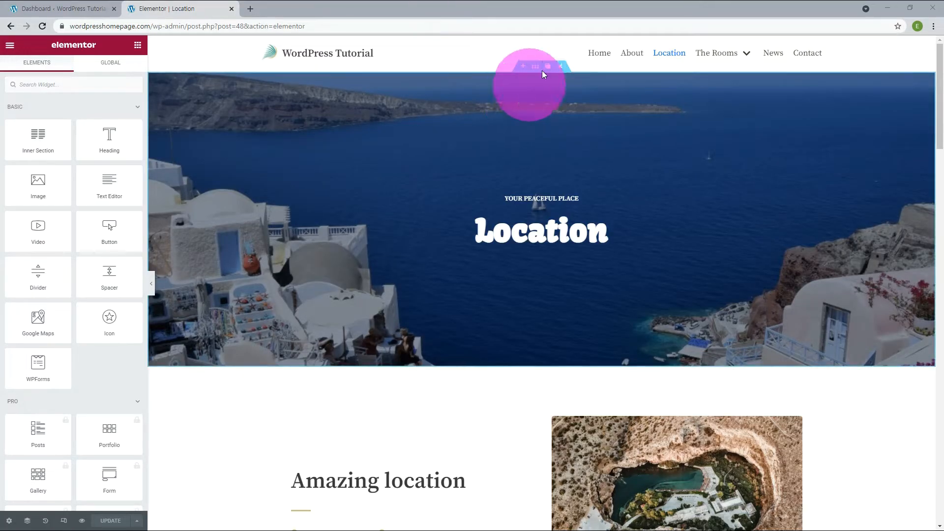
- Replace the background image of the Location hero section with 01sky.png from the media library
{"action": "left_click", "coordinate": [536, 67]}
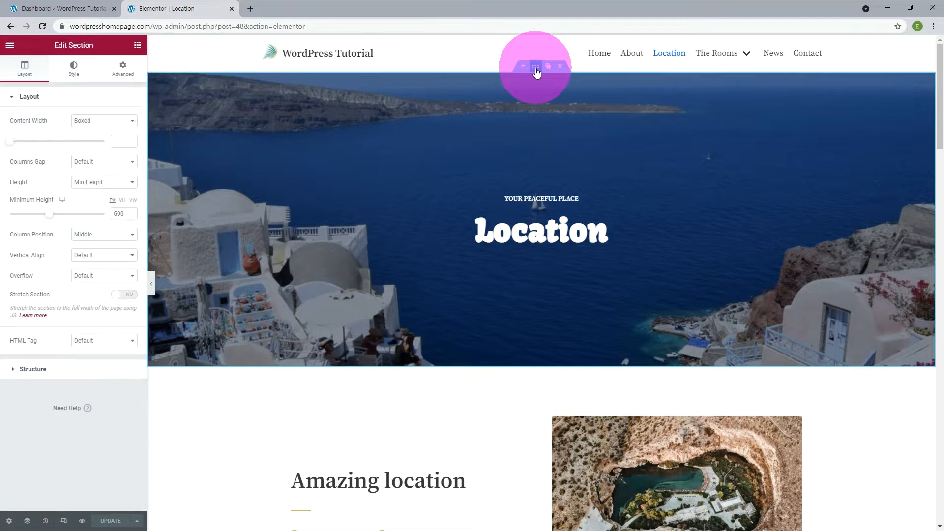
{"action": "left_click", "coordinate": [70, 78]}
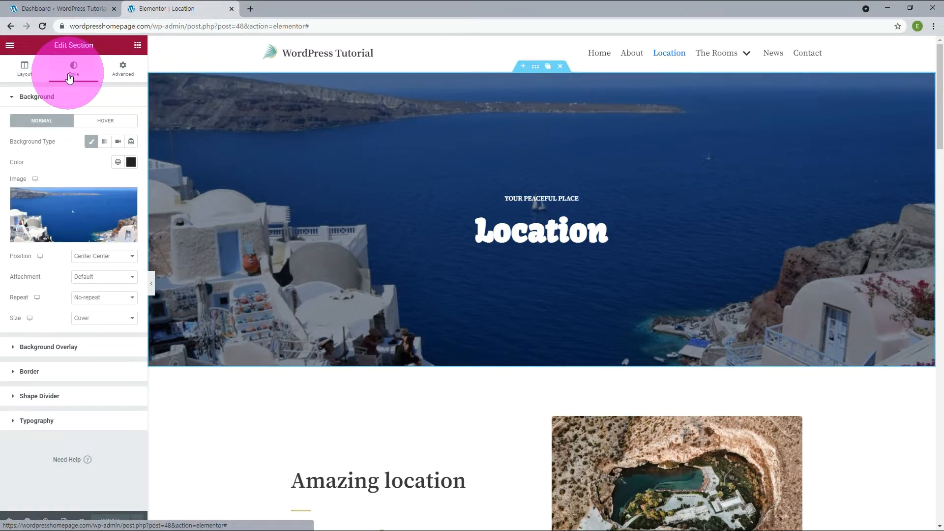
{"action": "left_click", "coordinate": [76, 214]}
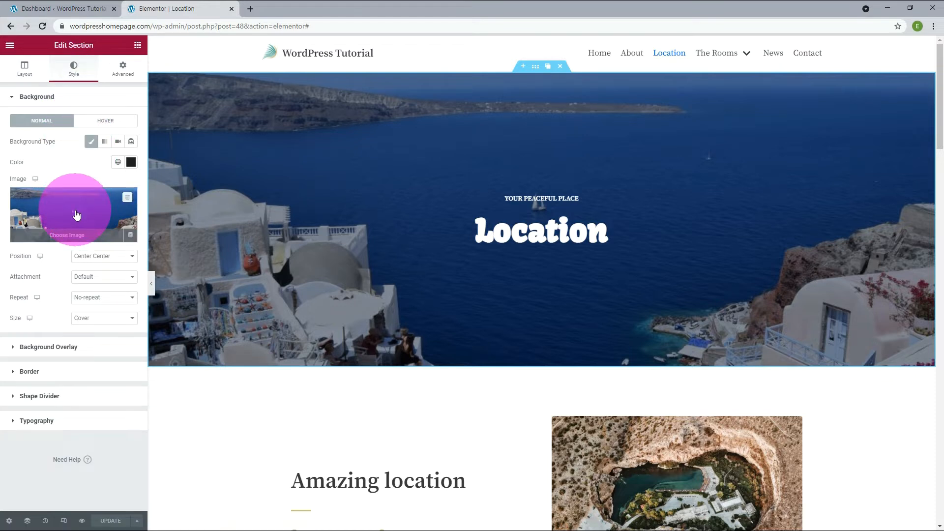
{"action": "left_click", "coordinate": [126, 199]}
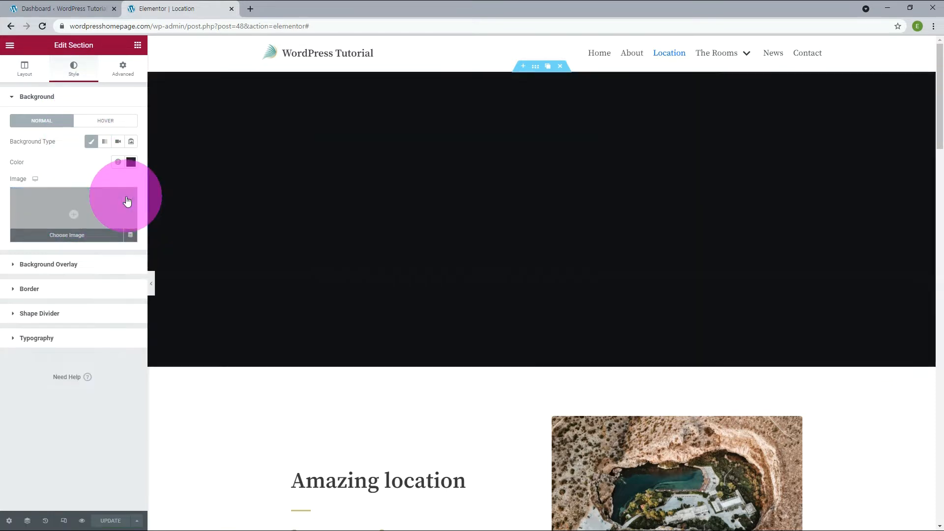
{"action": "left_click", "coordinate": [73, 236]}
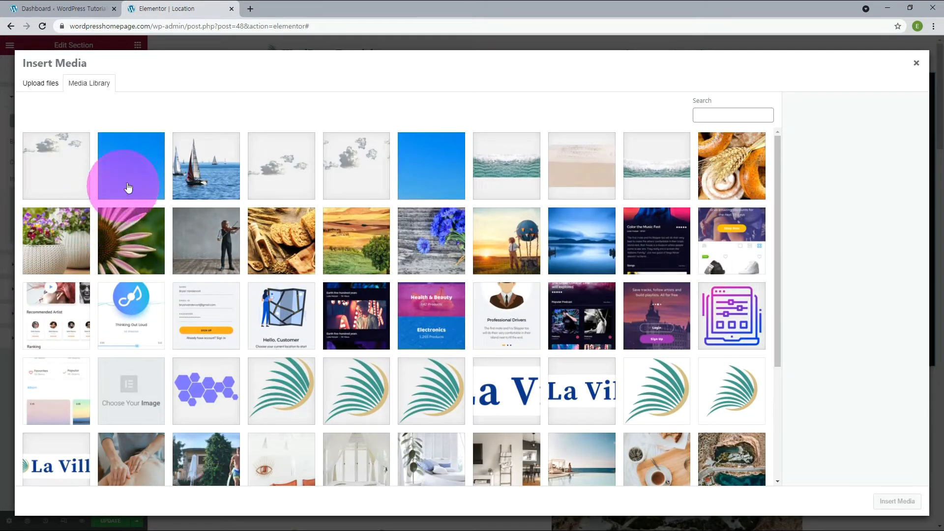
{"action": "left_click", "coordinate": [139, 172]}
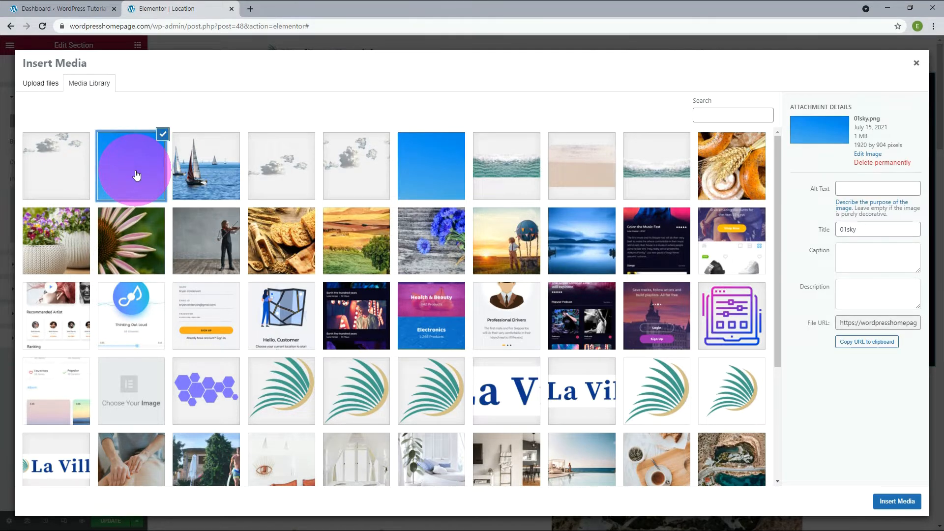
{"action": "left_click", "coordinate": [896, 501]}
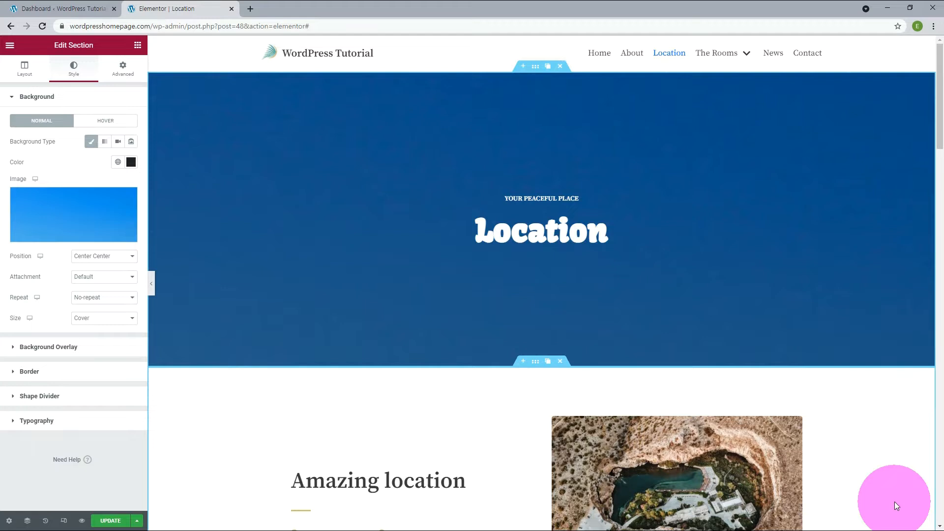
- Add a new single-column section directly below the Location hero section
{"action": "left_click", "coordinate": [522, 364]}
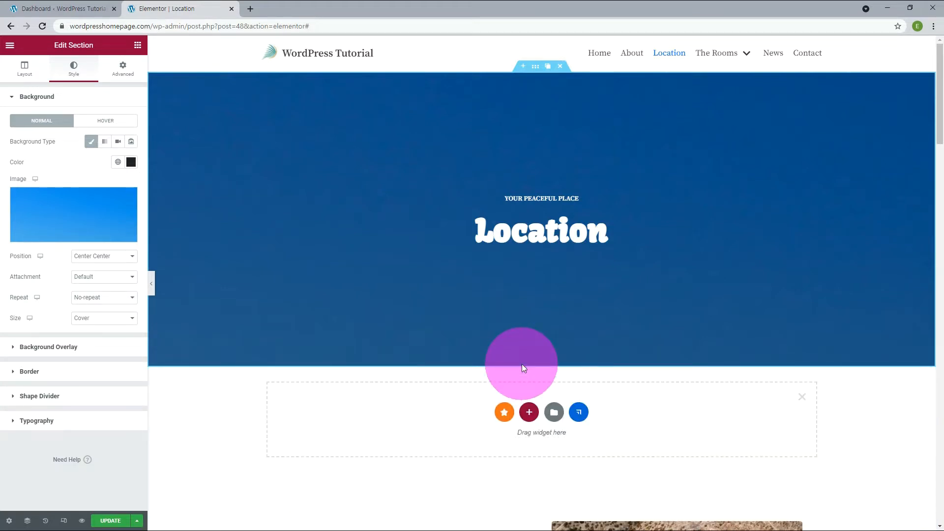
{"action": "left_click", "coordinate": [529, 412]}
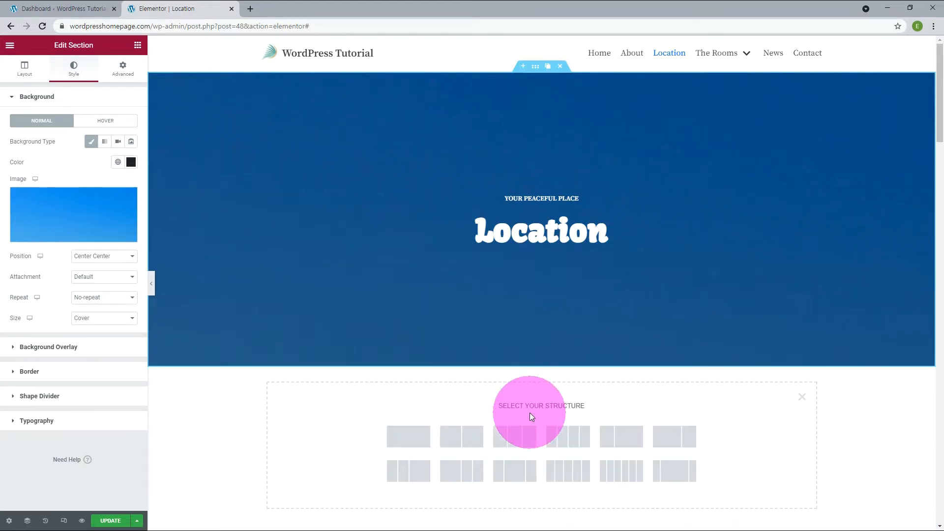
{"action": "left_click", "coordinate": [412, 441]}
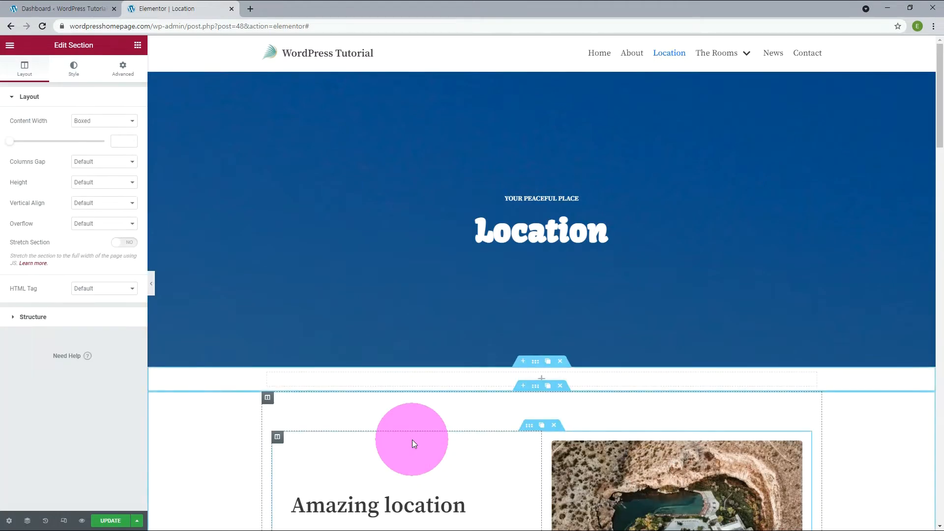
{"action": "left_click", "coordinate": [540, 376]}
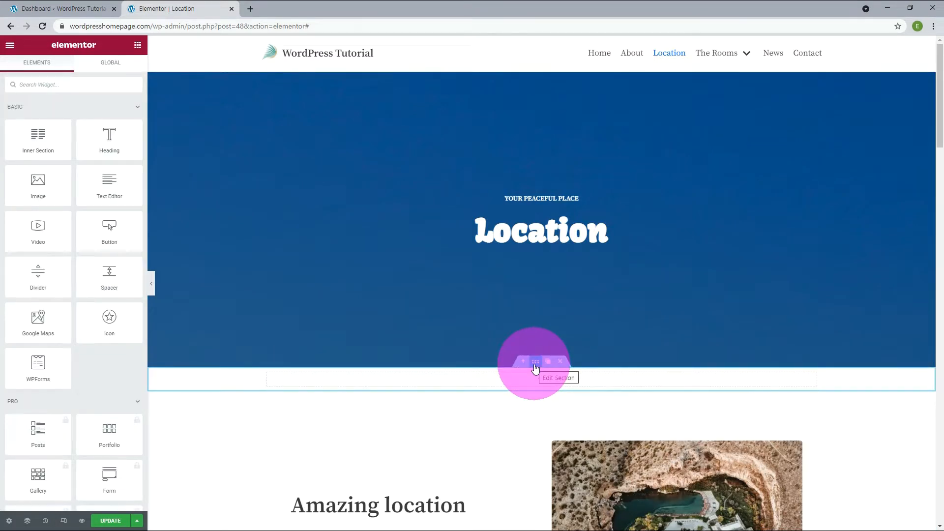
- Give the new empty section a Classic background using the 02-Cloud.png image from the media library
{"action": "left_click", "coordinate": [535, 365]}
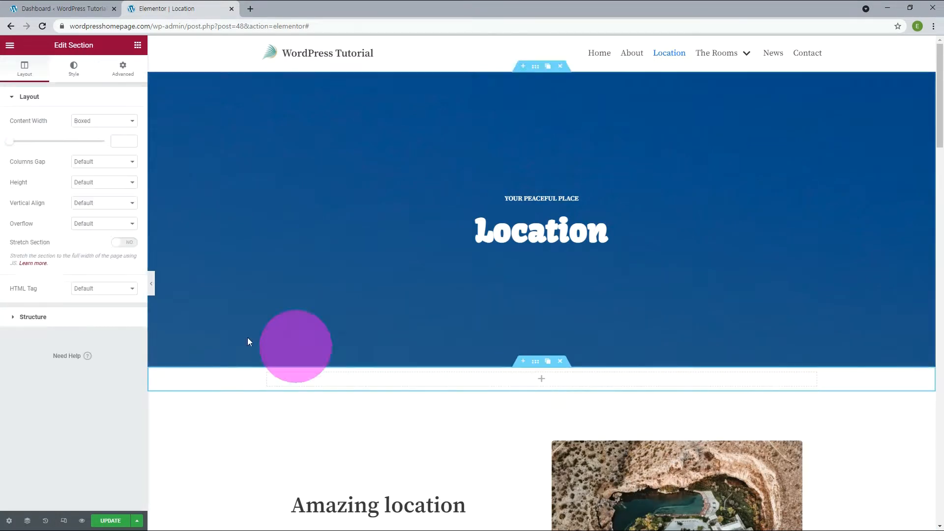
{"action": "left_click", "coordinate": [78, 70]}
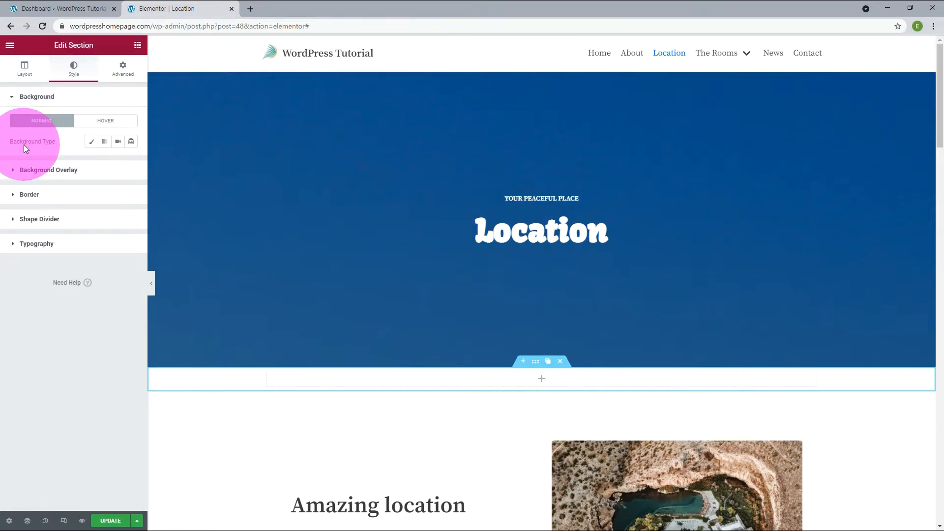
{"action": "left_click", "coordinate": [91, 142]}
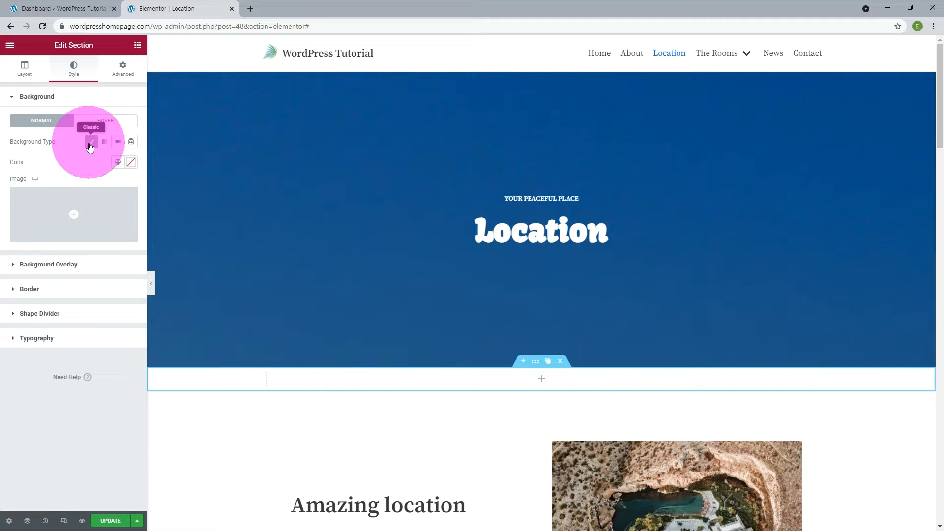
{"action": "mouse_move", "coordinate": [76, 219]}
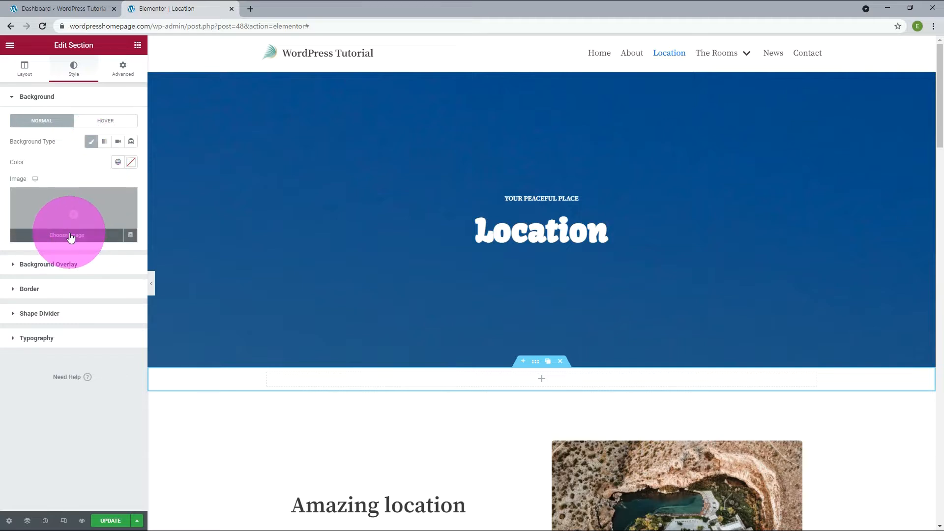
{"action": "left_click", "coordinate": [70, 236]}
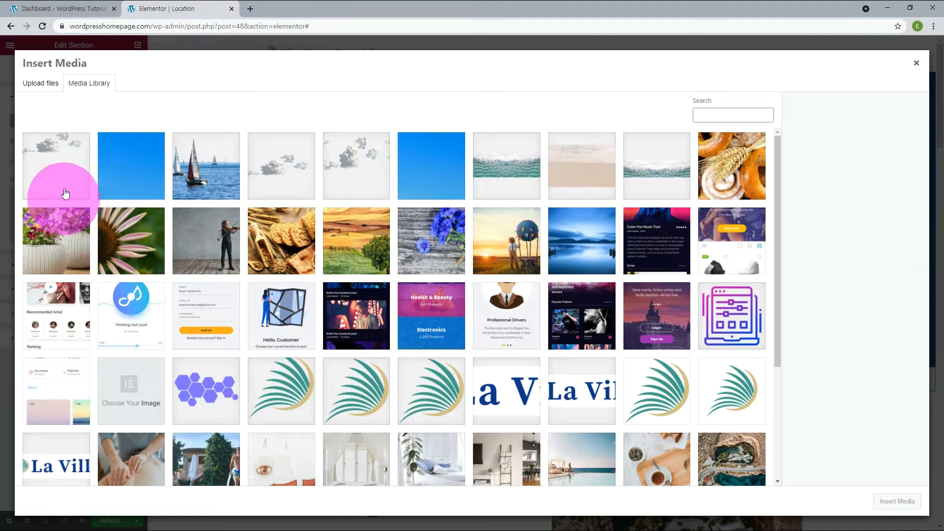
{"action": "left_click", "coordinate": [66, 161]}
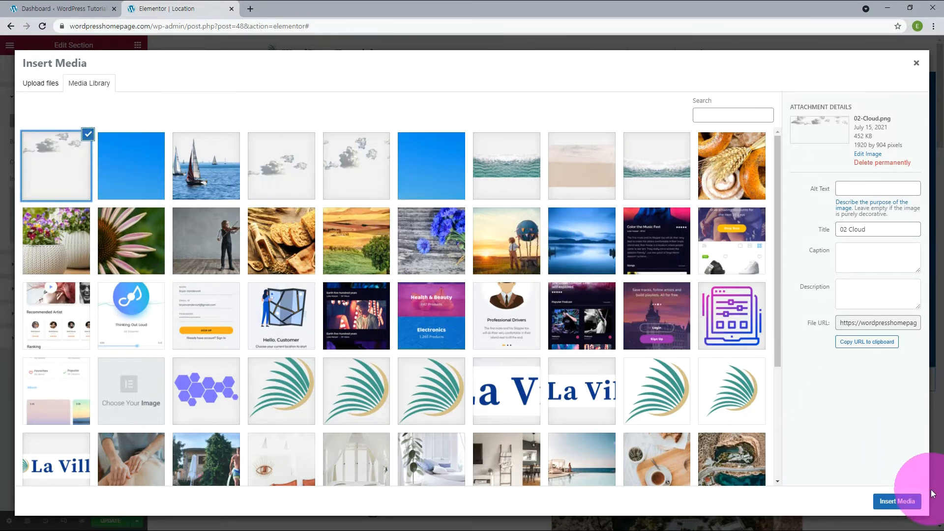
{"action": "left_click", "coordinate": [896, 501]}
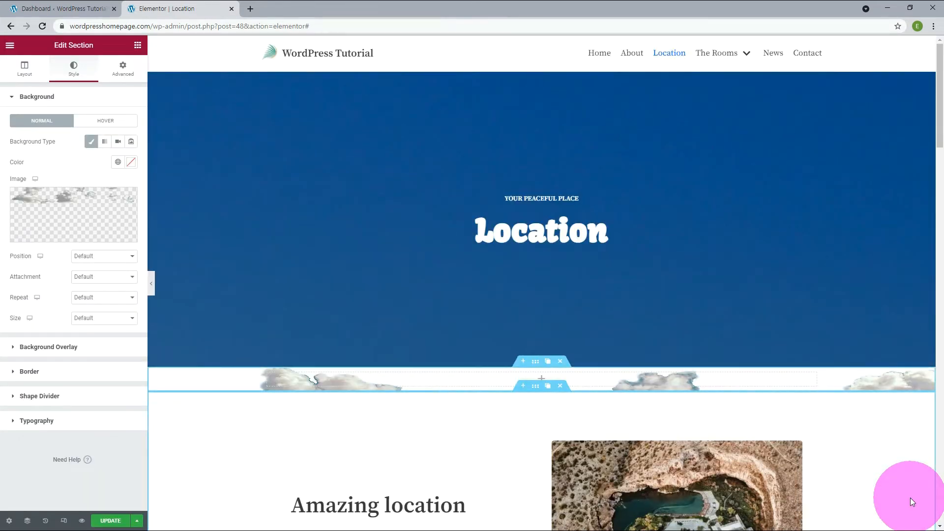
- Set the height of the cloud section to Min Height
{"action": "left_click", "coordinate": [30, 75]}
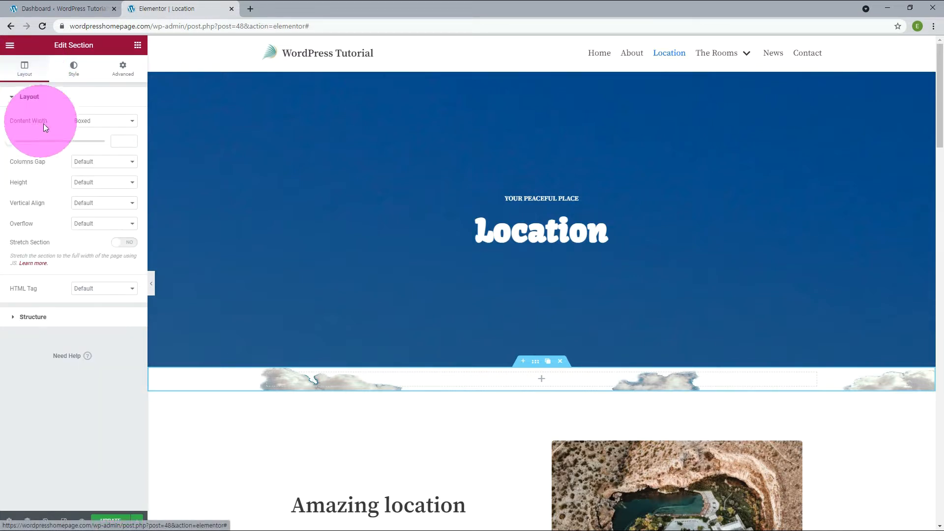
{"action": "left_click", "coordinate": [72, 183]}
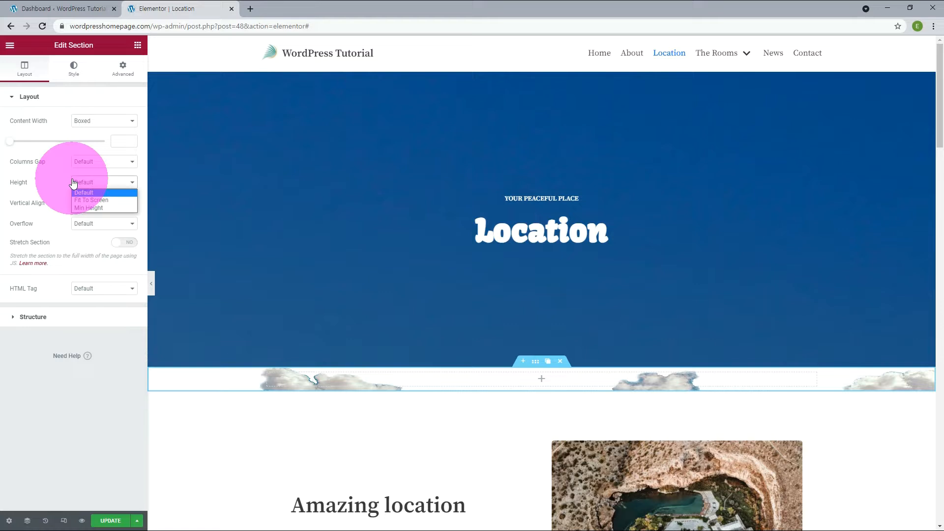
{"action": "left_click", "coordinate": [87, 208]}
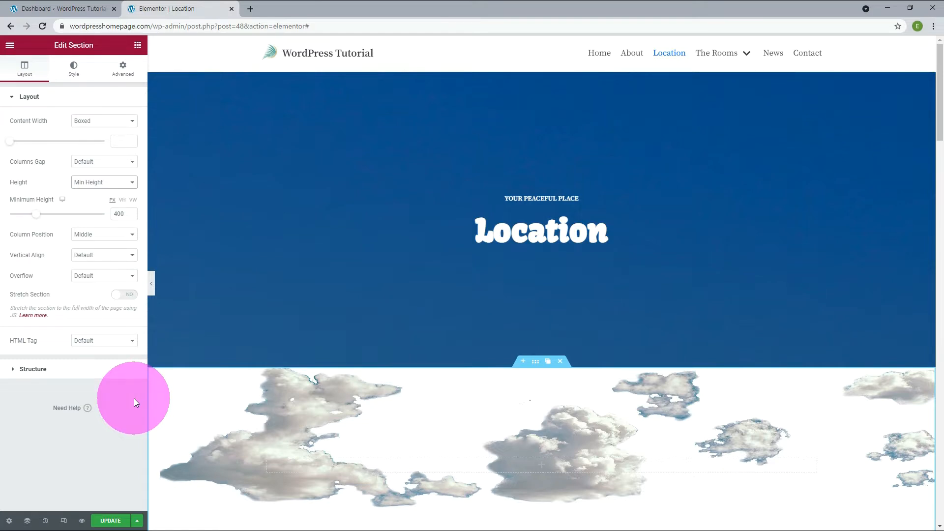
{"action": "scroll", "coordinate": [199, 397], "scroll_direction": "down", "scroll_amount": 2}
{"action": "scroll", "coordinate": [199, 397], "scroll_direction": "up", "scroll_amount": 1}
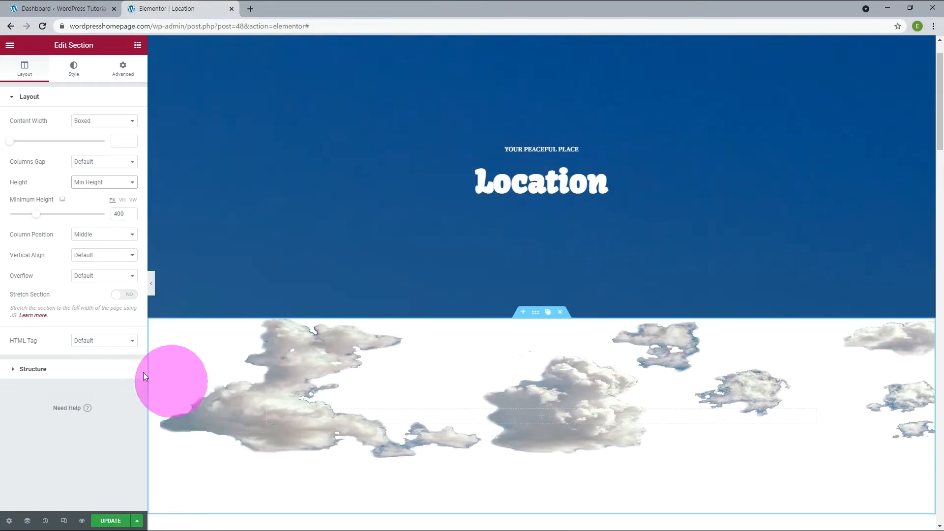
{"action": "scroll", "coordinate": [177, 362], "scroll_direction": "up", "scroll_amount": 1}
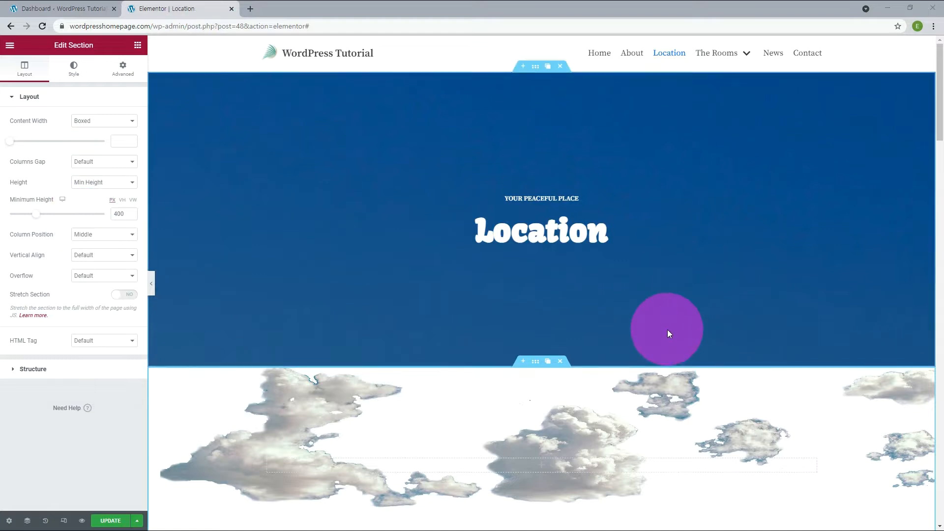
- Add another single-column section between the cloud section and the Amazing location section
{"action": "scroll", "coordinate": [686, 326], "scroll_direction": "down", "scroll_amount": 5}
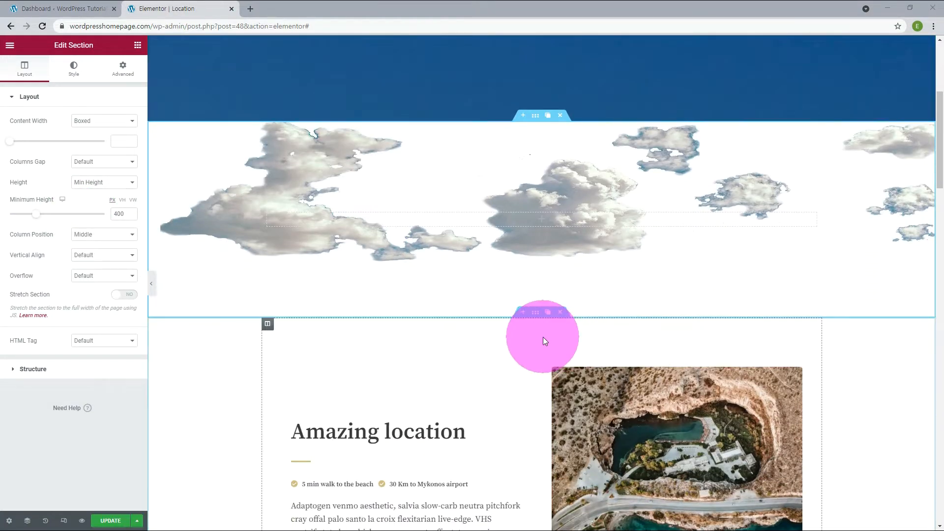
{"action": "left_click", "coordinate": [522, 313]}
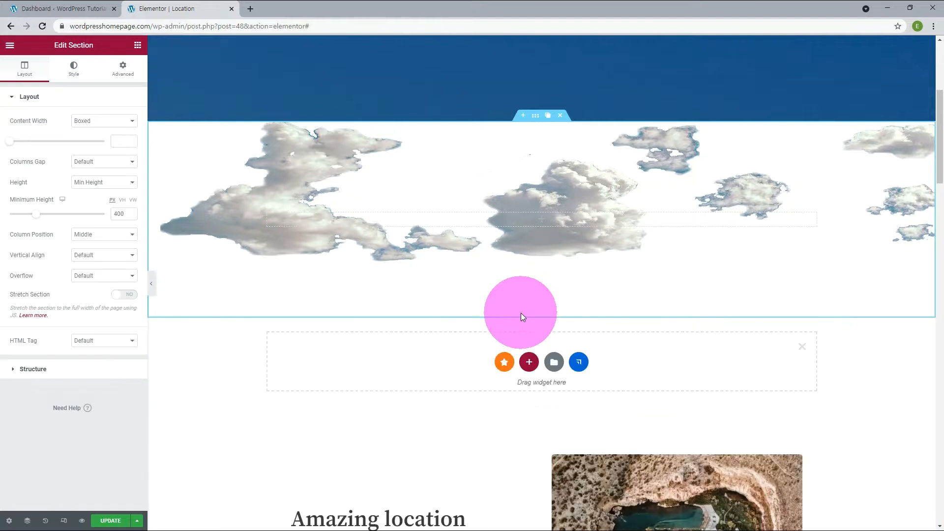
{"action": "left_click", "coordinate": [528, 362]}
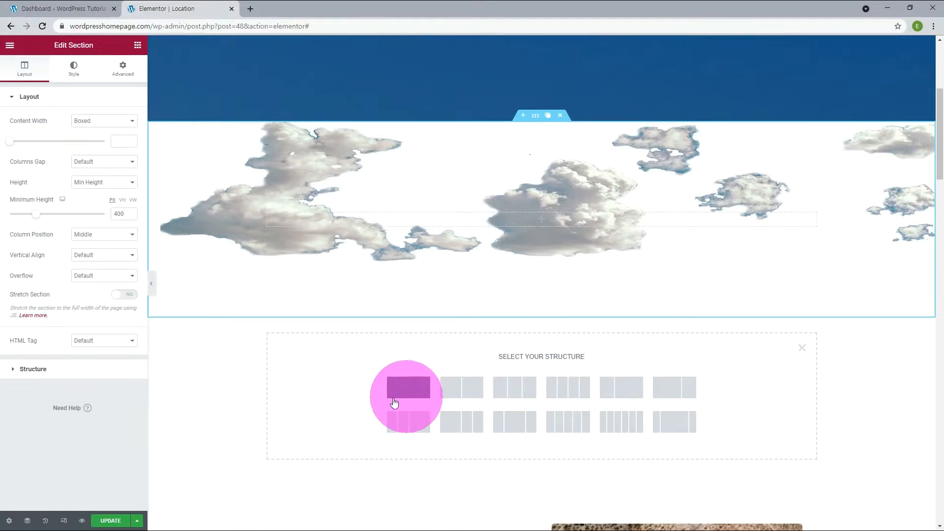
{"action": "left_click", "coordinate": [411, 393]}
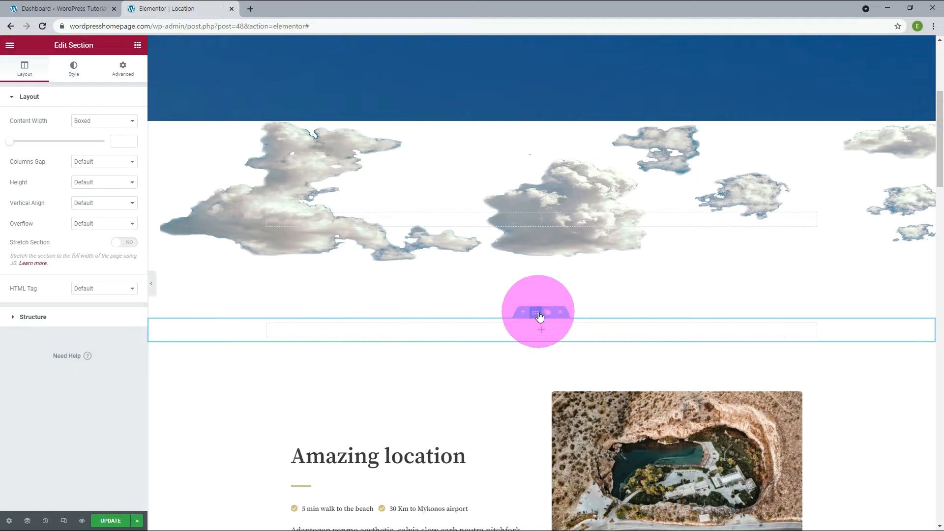
- Give the section below the clouds a Classic background using the 03-Boat.png image from the media library
{"action": "left_click", "coordinate": [68, 67]}
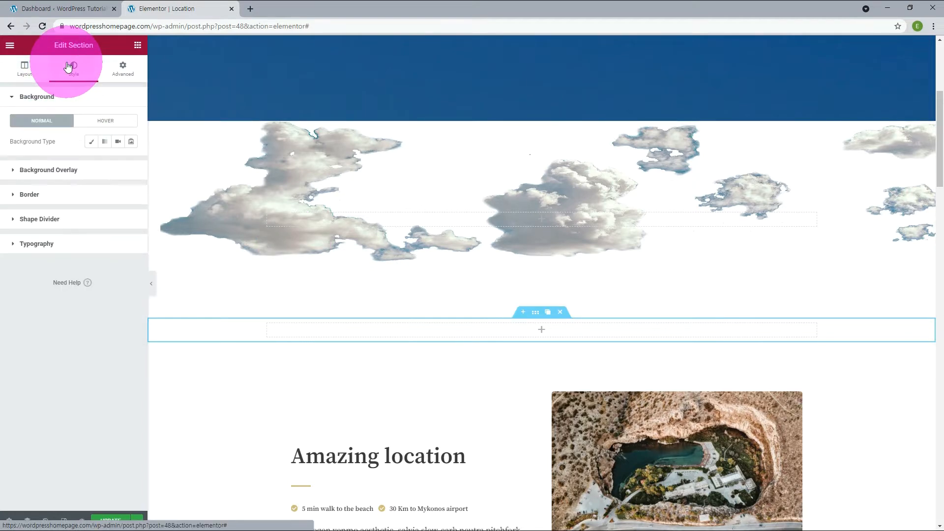
{"action": "left_click", "coordinate": [92, 142]}
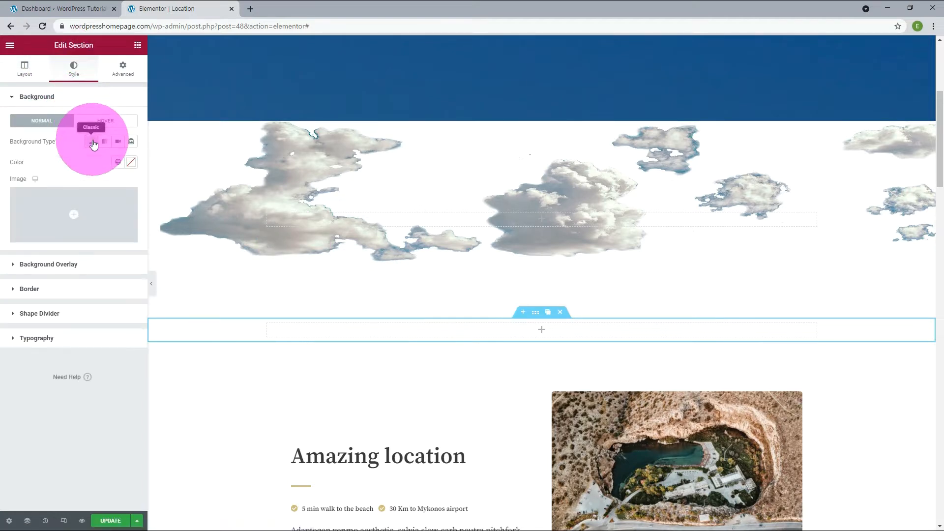
{"action": "left_click", "coordinate": [70, 240]}
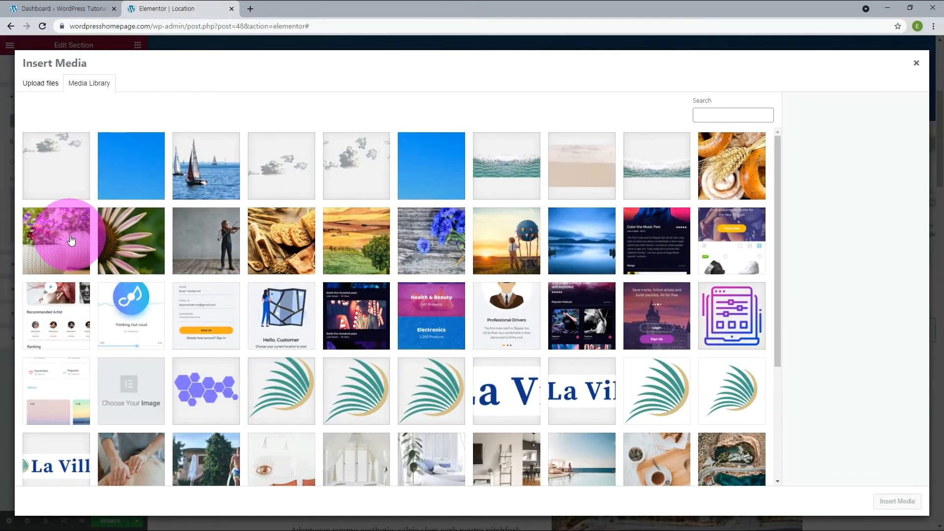
{"action": "left_click", "coordinate": [207, 183]}
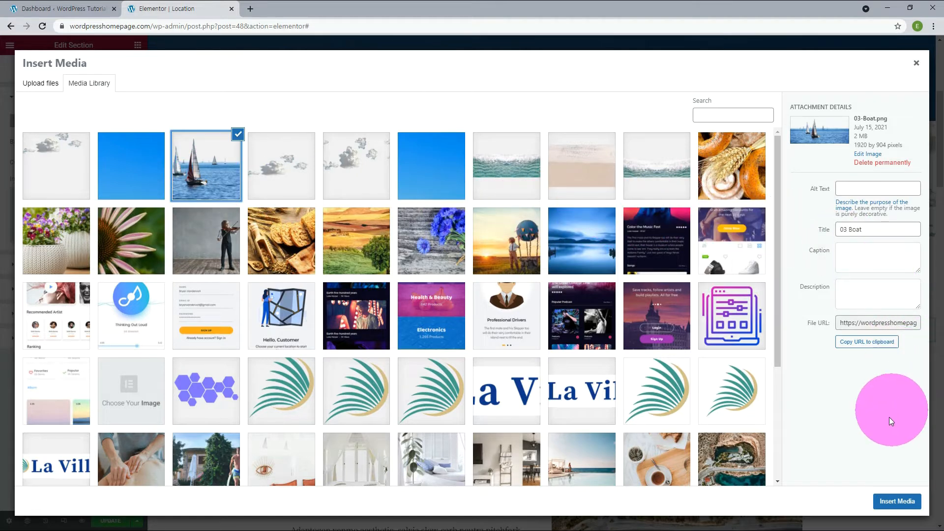
{"action": "left_click", "coordinate": [889, 500]}
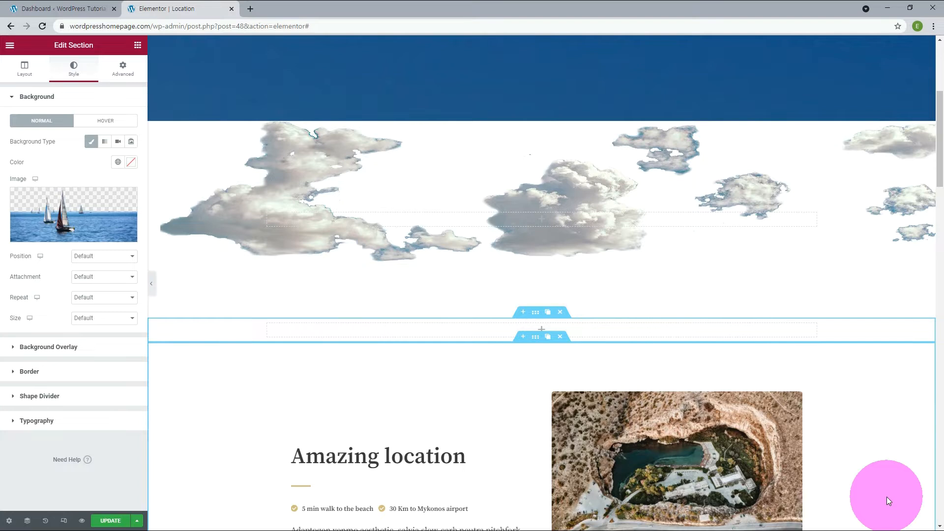
- Set the height of the boat section to Min Height
{"action": "left_click", "coordinate": [25, 79]}
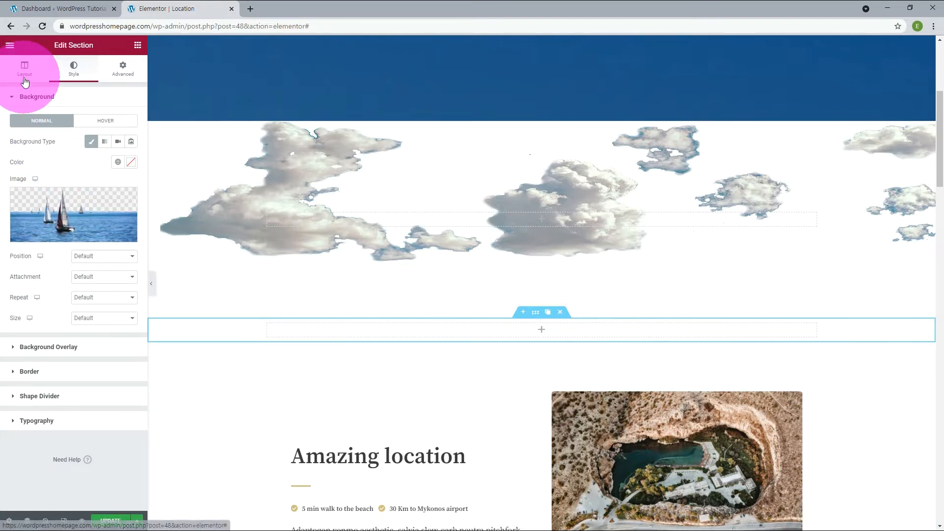
{"action": "left_click", "coordinate": [85, 183]}
{"action": "left_click", "coordinate": [93, 207]}
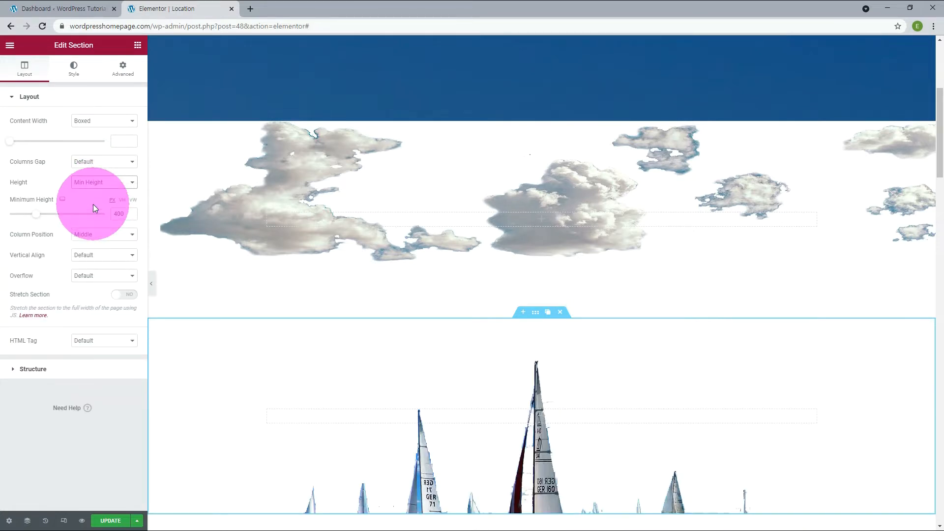
{"action": "scroll", "coordinate": [228, 317], "scroll_direction": "down", "scroll_amount": 3}
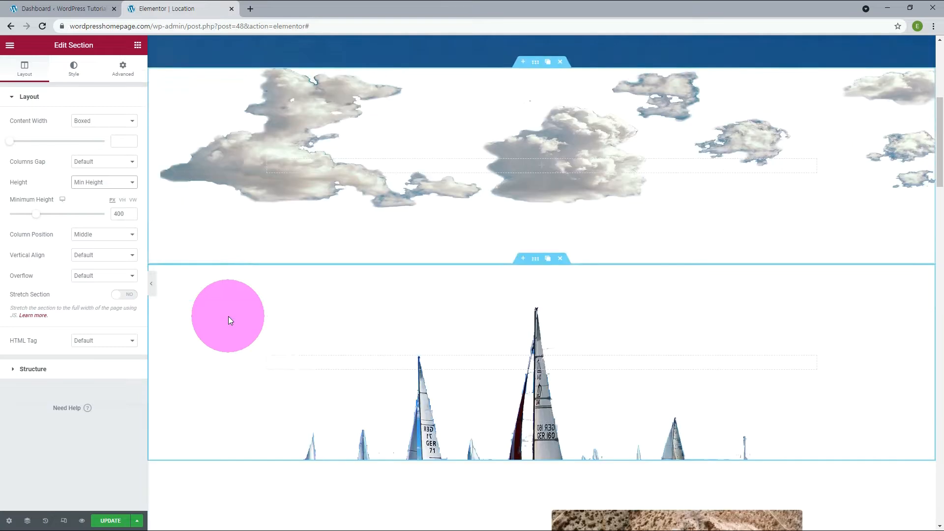
- Set the boat section's minimum height to 700 px
{"action": "scroll", "coordinate": [228, 317], "scroll_direction": "up", "scroll_amount": 2}
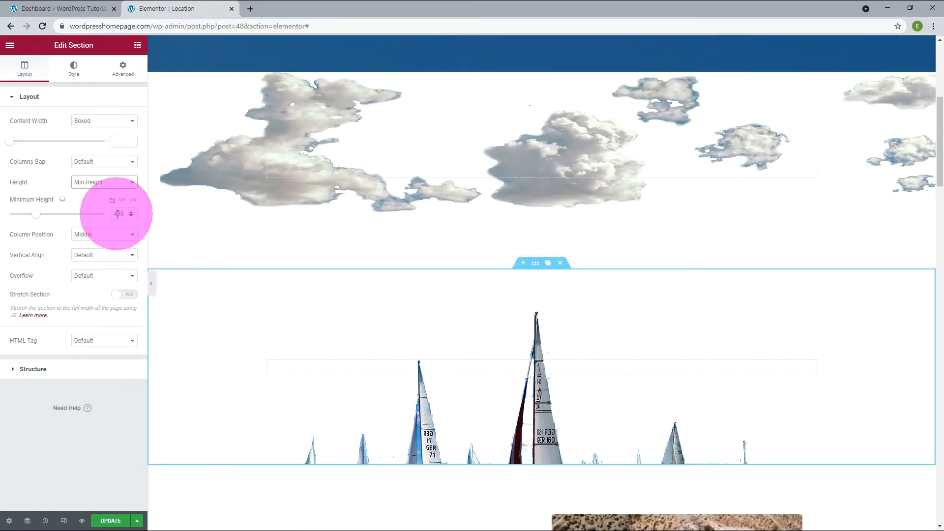
{"action": "left_click_drag", "start_coordinate": [117, 214], "coordinate": [113, 216]}
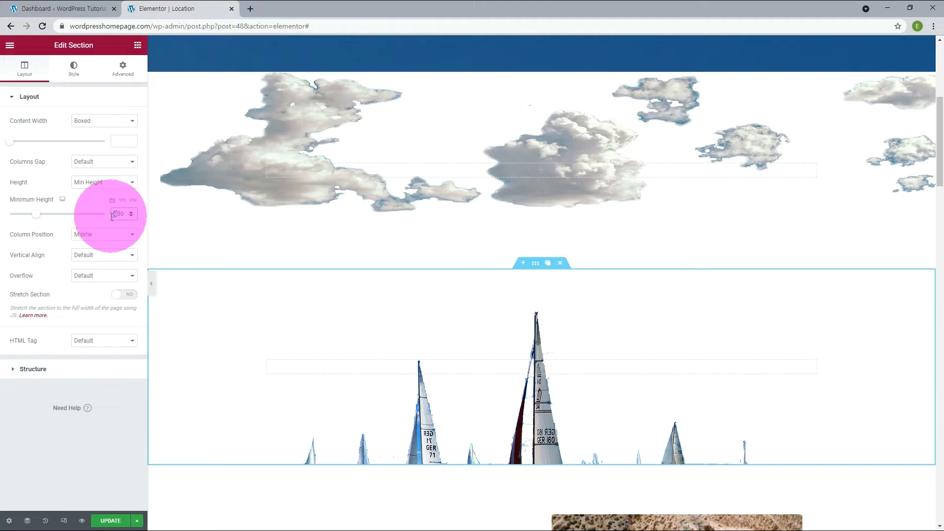
{"action": "type", "text": "7"}
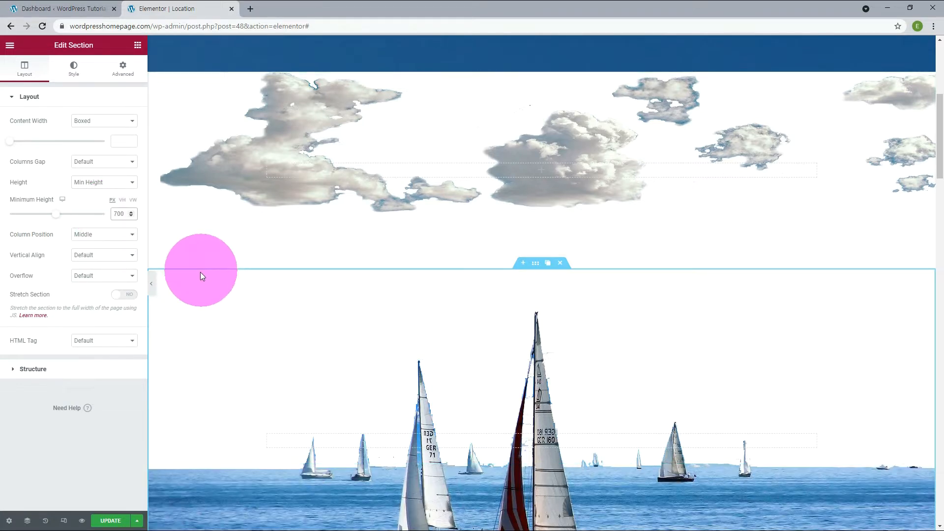
{"action": "scroll", "coordinate": [190, 279], "scroll_direction": "down", "scroll_amount": 2}
{"action": "scroll", "coordinate": [191, 279], "scroll_direction": "down", "scroll_amount": 1}
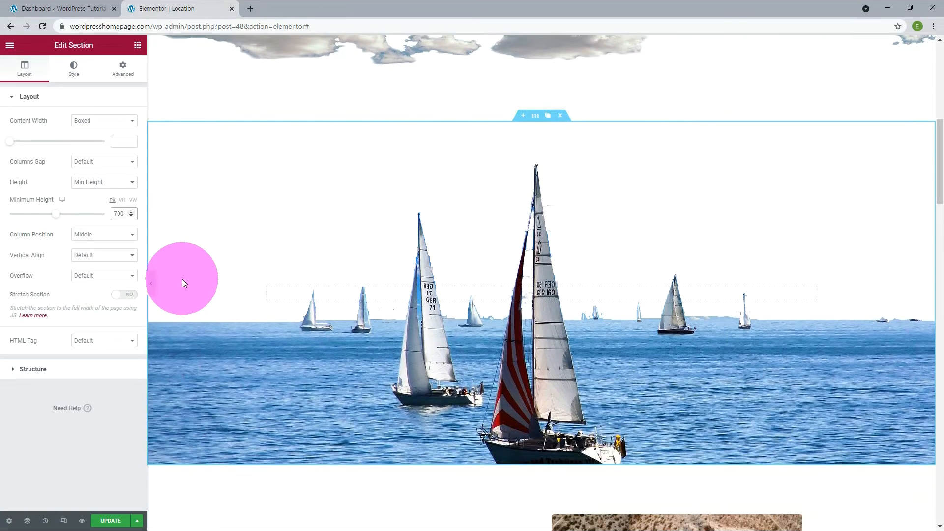
{"action": "scroll", "coordinate": [183, 279], "scroll_direction": "up", "scroll_amount": 1}
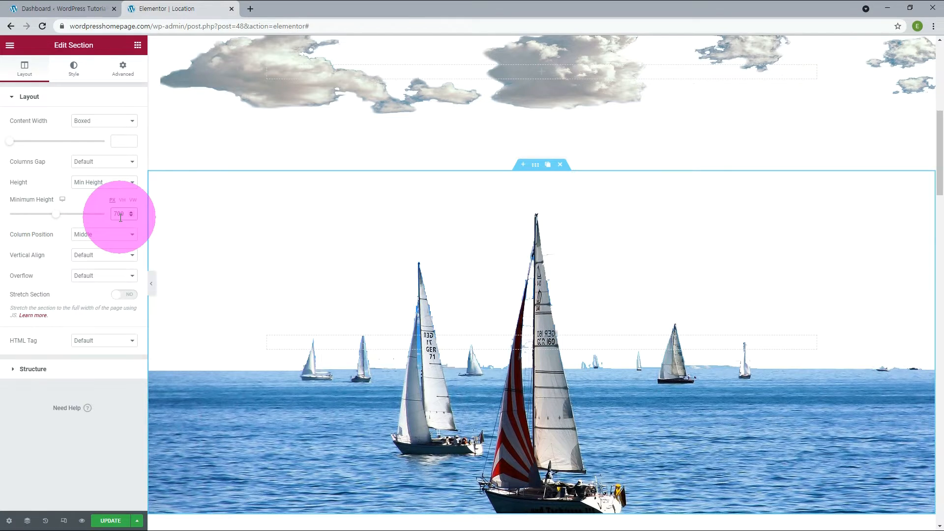
- Unlink the margin values of the cloud section so each side can be set separately
{"action": "scroll", "coordinate": [534, 295], "scroll_direction": "up", "scroll_amount": 7}
{"action": "left_click", "coordinate": [534, 362]}
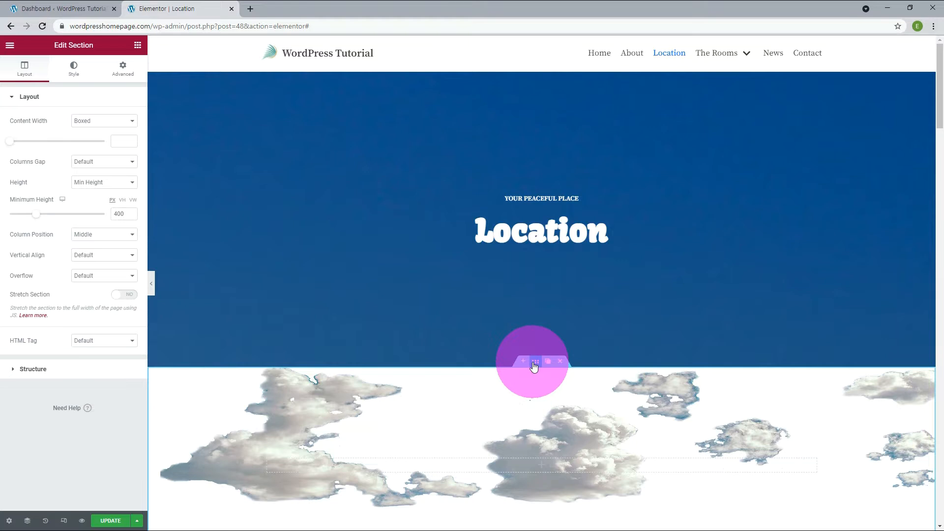
{"action": "left_click", "coordinate": [122, 69]}
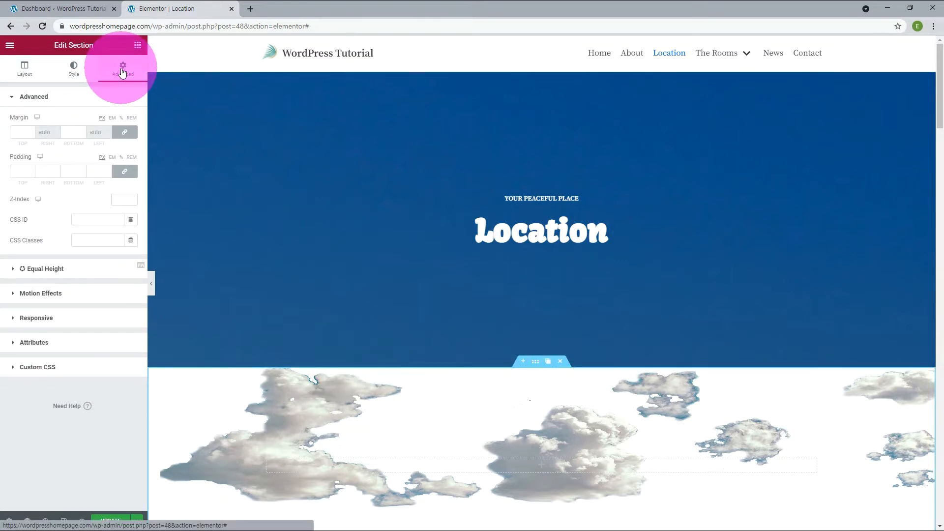
{"action": "left_click", "coordinate": [127, 133]}
{"action": "left_click", "coordinate": [20, 132]}
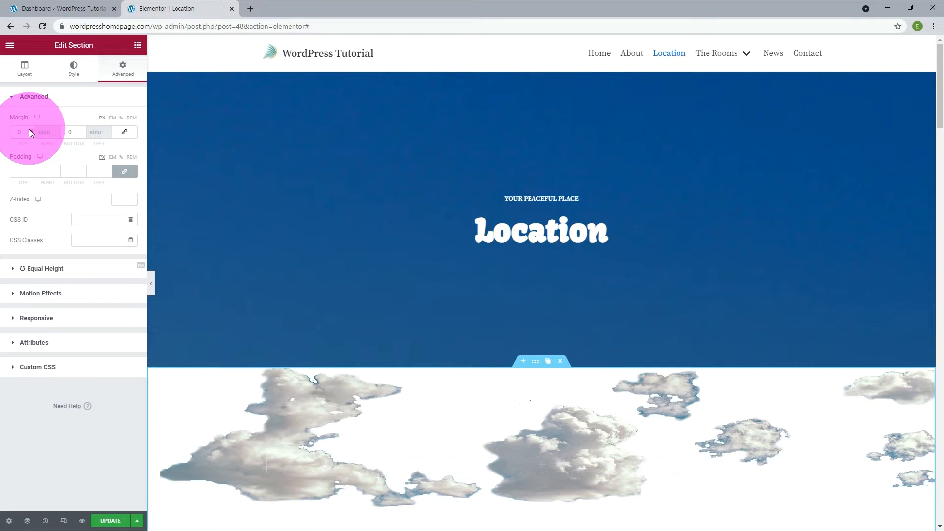
- Try a small negative top margin of -17 px on the cloud section
{"action": "left_click", "coordinate": [30, 129]}
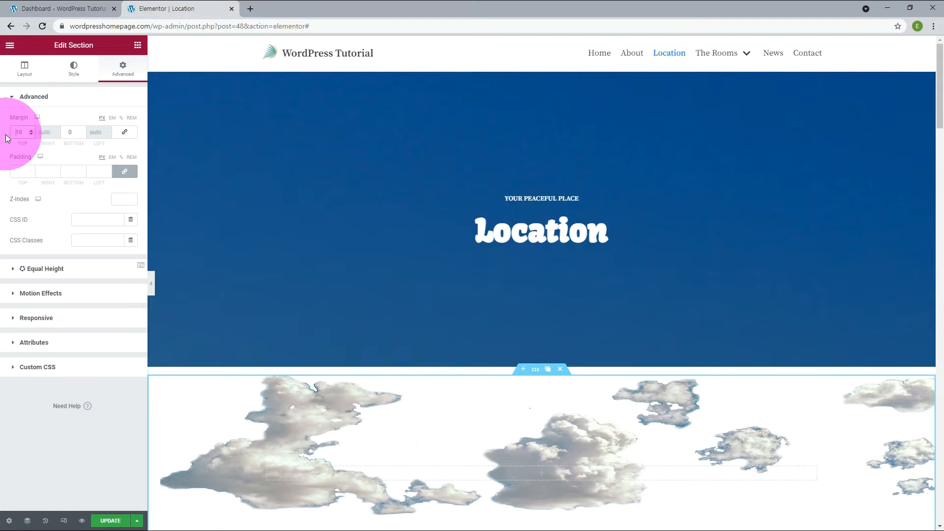
{"action": "type", "text": "-"}
{"action": "left_click", "coordinate": [31, 135]}
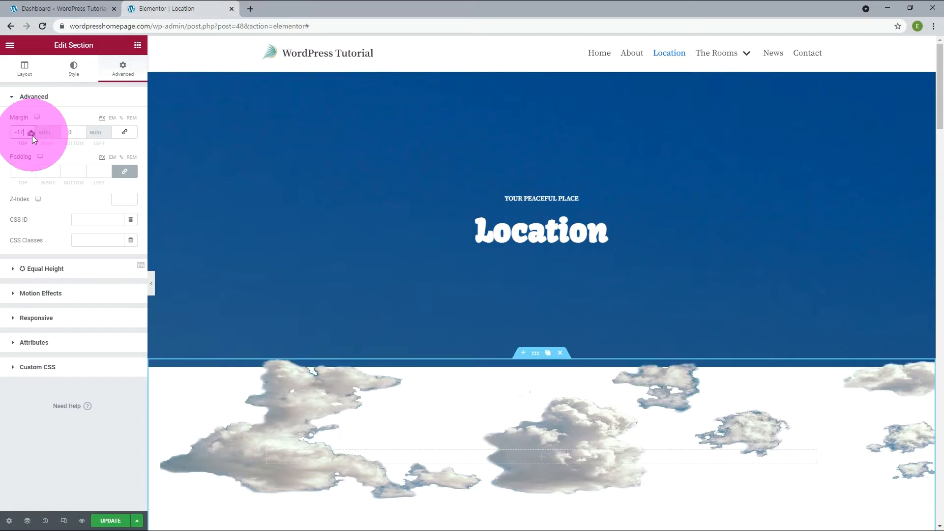
{"action": "left_click", "coordinate": [17, 132]}
{"action": "type", "text": "1"}
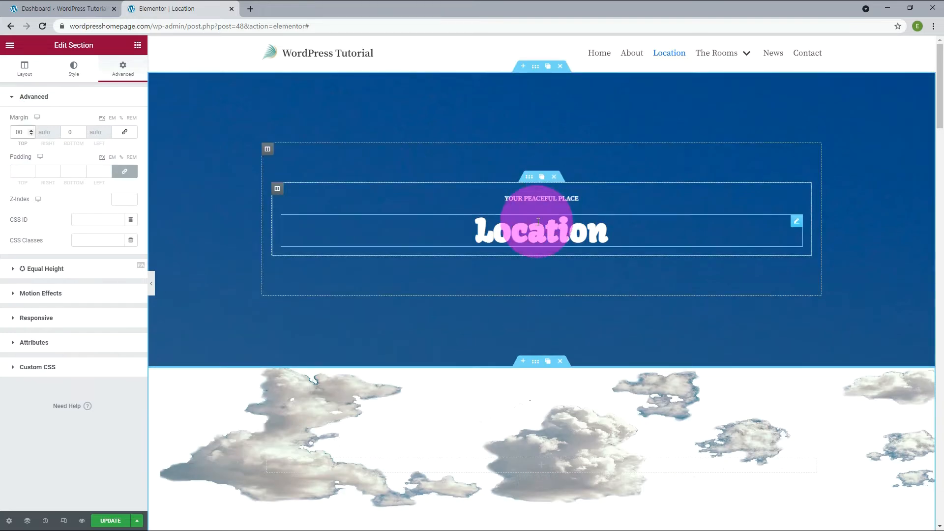
- Delete the inner section holding the Location heading and set the cloud section's top margin to -560 px
{"action": "left_click", "coordinate": [554, 178]}
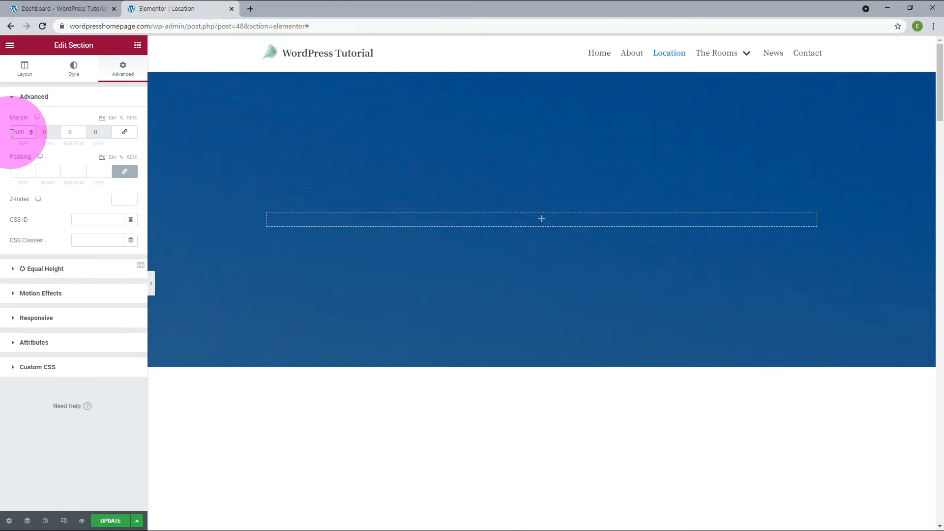
{"action": "type", "text": "-"}
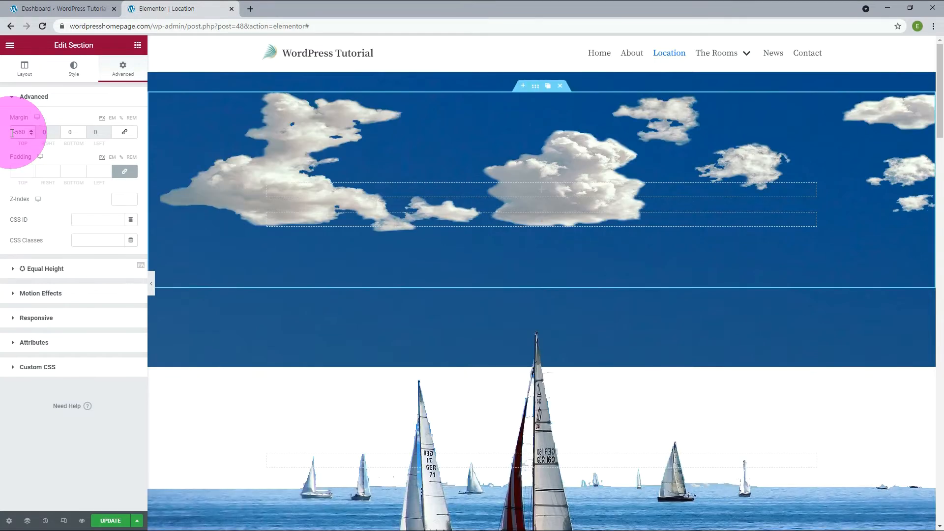
- Unlink the boat section's margin values and set its top margin to -200 px after trying -100 px
{"action": "left_click", "coordinate": [537, 284]}
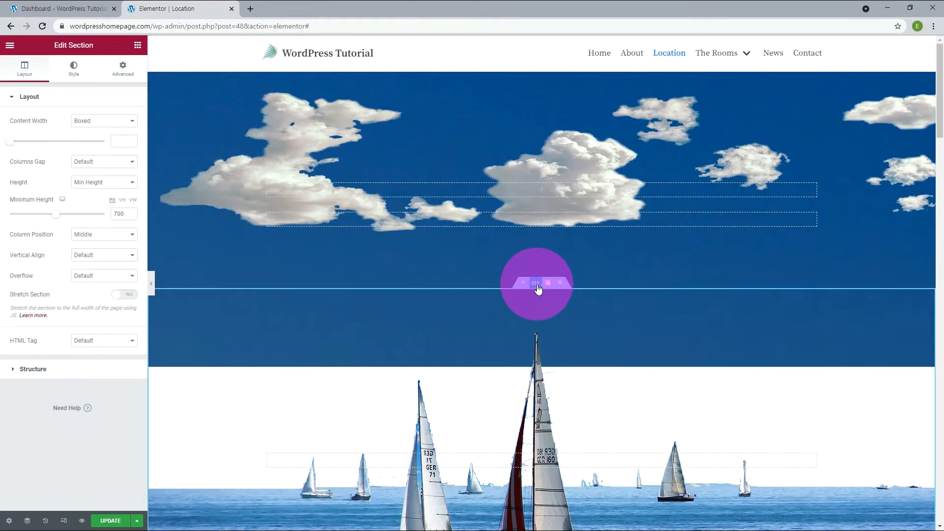
{"action": "left_click", "coordinate": [123, 71]}
{"action": "left_click", "coordinate": [22, 132]}
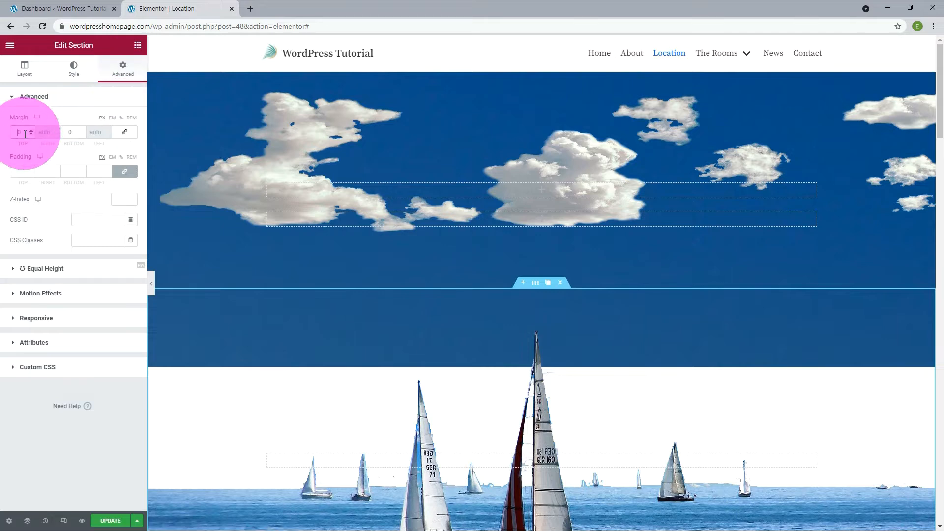
{"action": "type", "text": "100"}
{"action": "type", "text": "-"}
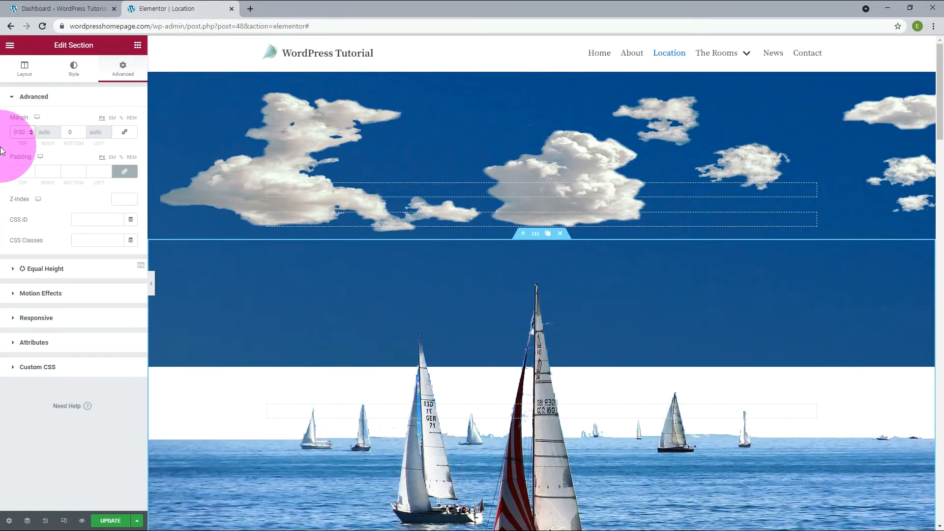
{"action": "key", "text": "Delete"}
{"action": "type", "text": "2"}
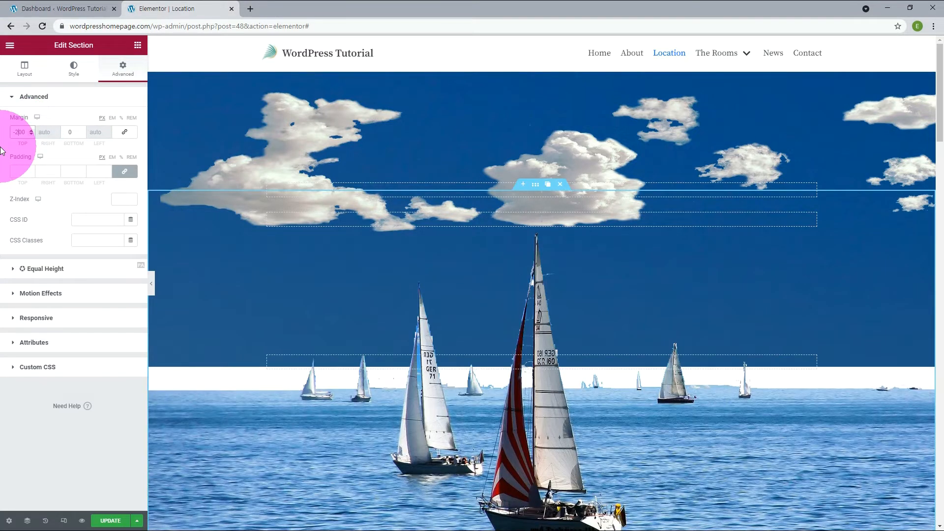
- Try top margins of -300 and -400 px on the boat section and return it to -200 px
{"action": "key", "text": "BackSpace"}
{"action": "type", "text": "3"}
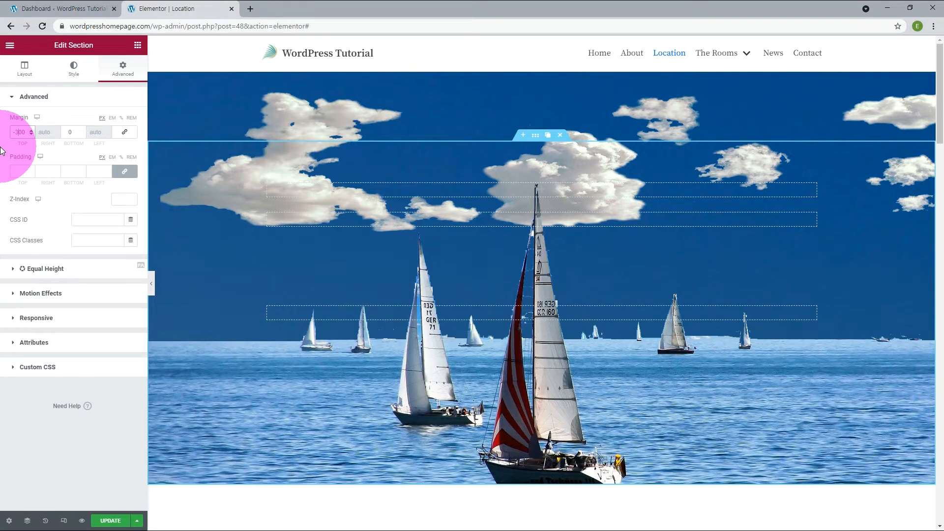
{"action": "key", "text": "BackSpace"}
{"action": "type", "text": "4"}
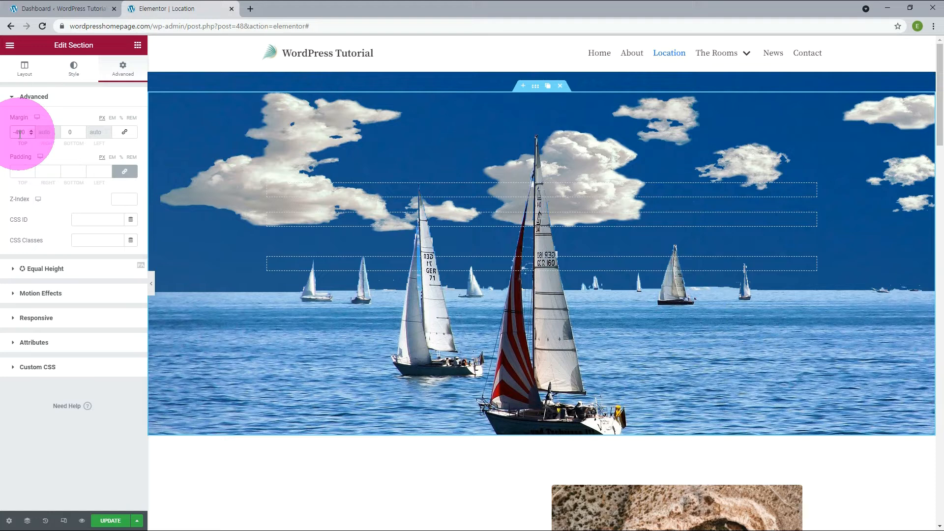
{"action": "key", "text": "BackSpace"}
{"action": "type", "text": "2"}
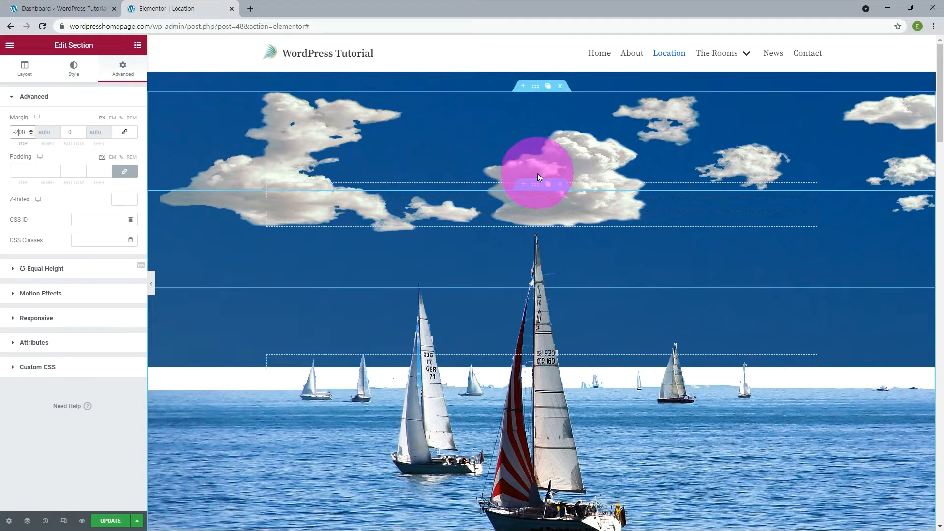
- Assign the CSS class aniCloud to the cloud section
{"action": "left_click", "coordinate": [534, 89]}
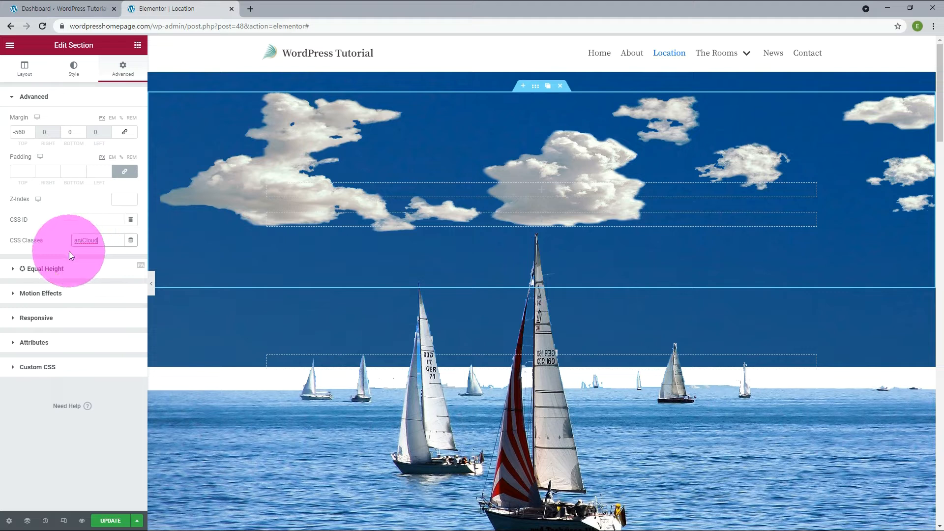
{"action": "left_click", "coordinate": [69, 252]}
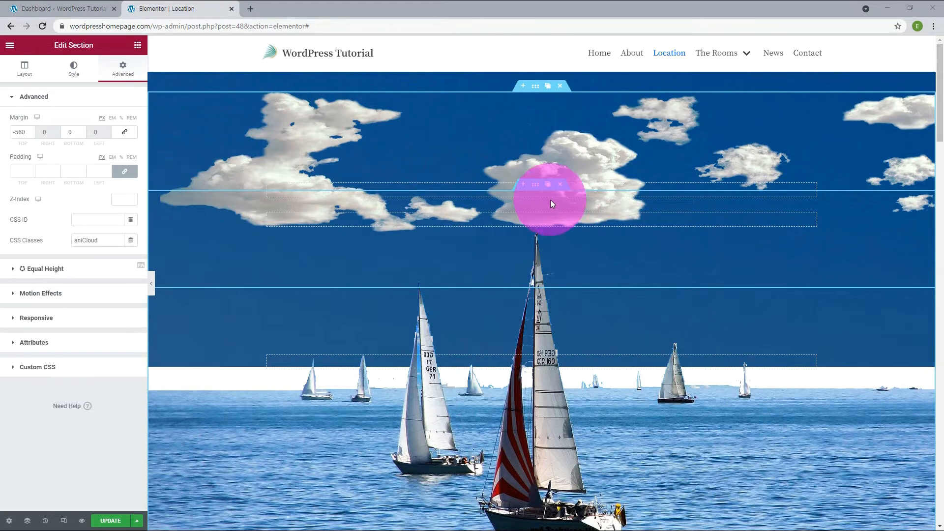
- Add an HTML widget to the cloud section's empty column
{"action": "left_click", "coordinate": [540, 193]}
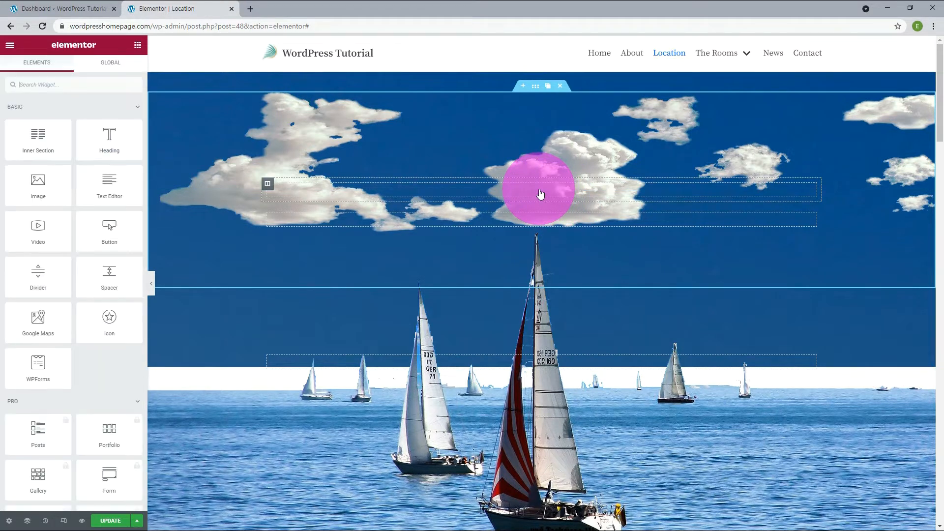
{"action": "scroll", "coordinate": [124, 380], "scroll_direction": "down", "scroll_amount": 15}
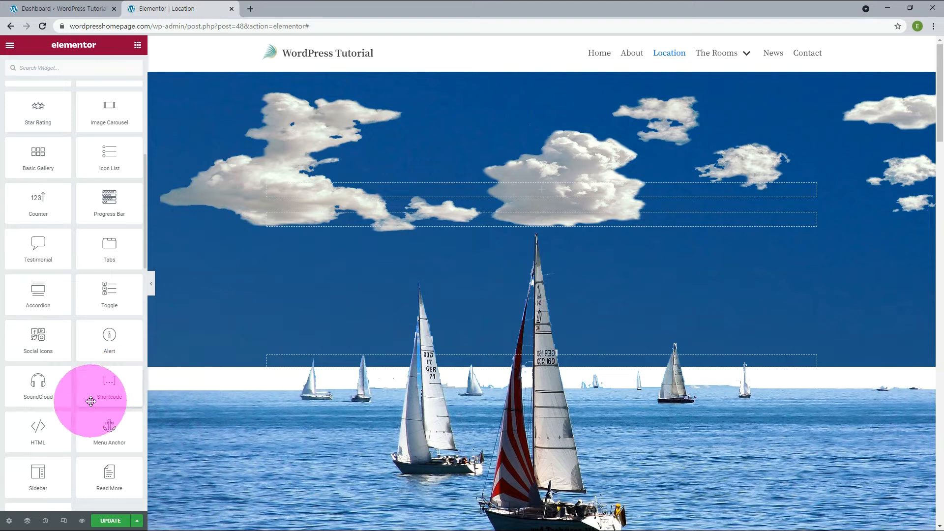
{"action": "left_click_drag", "start_coordinate": [37, 433], "coordinate": [538, 191]}
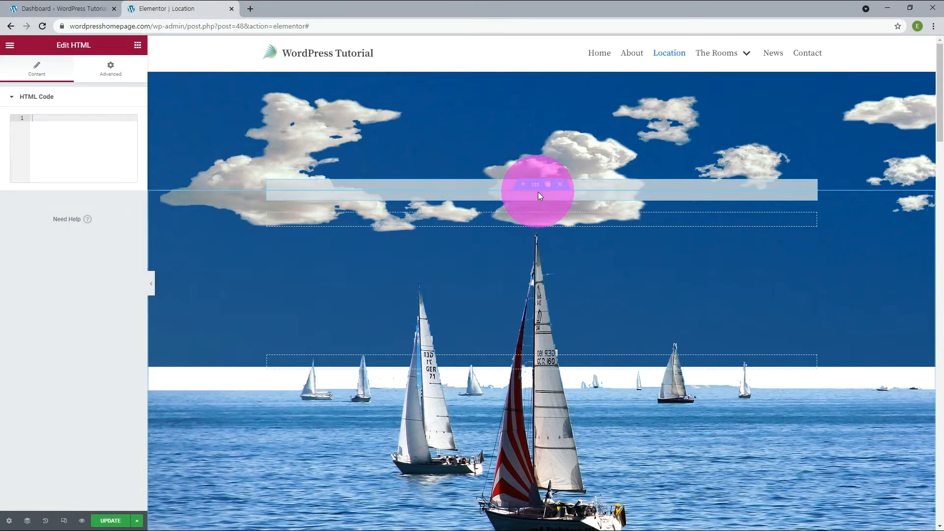
- Add a style block with an .aniCloud rule whose animation and -webkit-animation are backgroundScroll 100s linear infinite
{"action": "left_click", "coordinate": [92, 150]}
{"action": "type", "text": "<style></style>"}
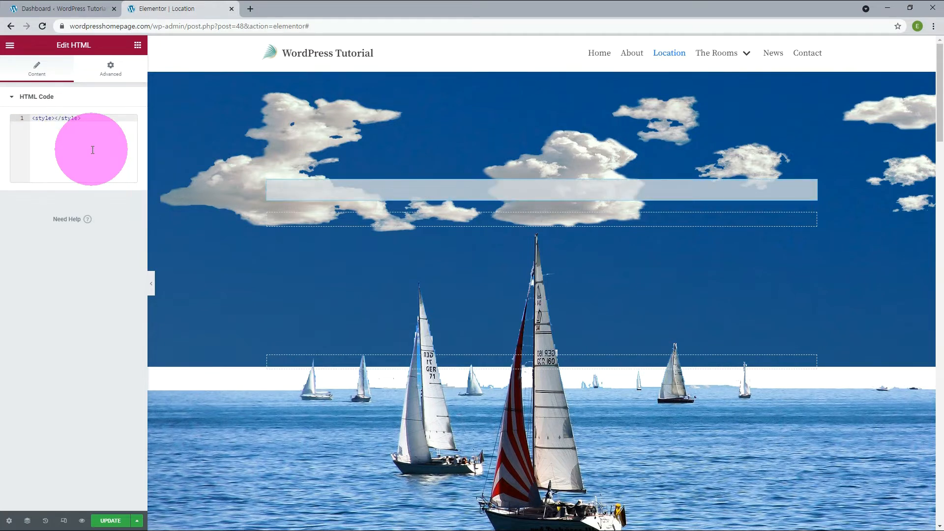
{"action": "key", "text": "Return"}
{"action": "key", "text": "Return"}
{"action": "key", "text": "Up"}
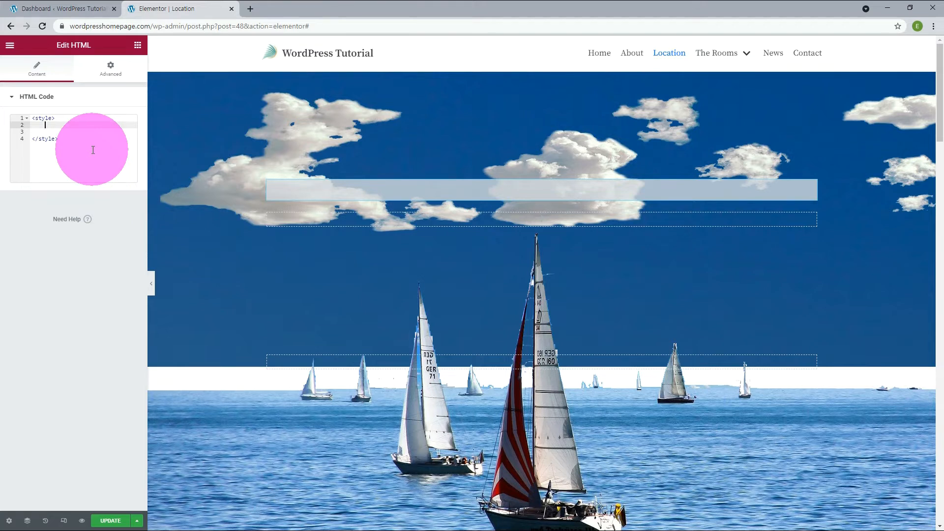
{"action": "type", "text": ".aniCloud {   animation: backgroundScroll 100s linear infinite;   -webkit-animation: backgroundScroll 100s linear infinite; }"}
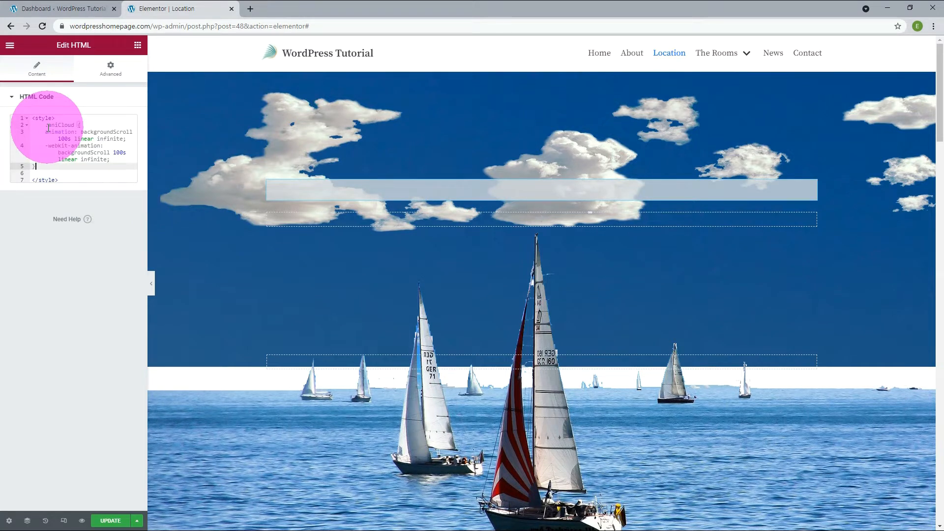
- Add position:absolute and width:100% at the start of the .aniCloud rule
{"action": "key", "text": "Return"}
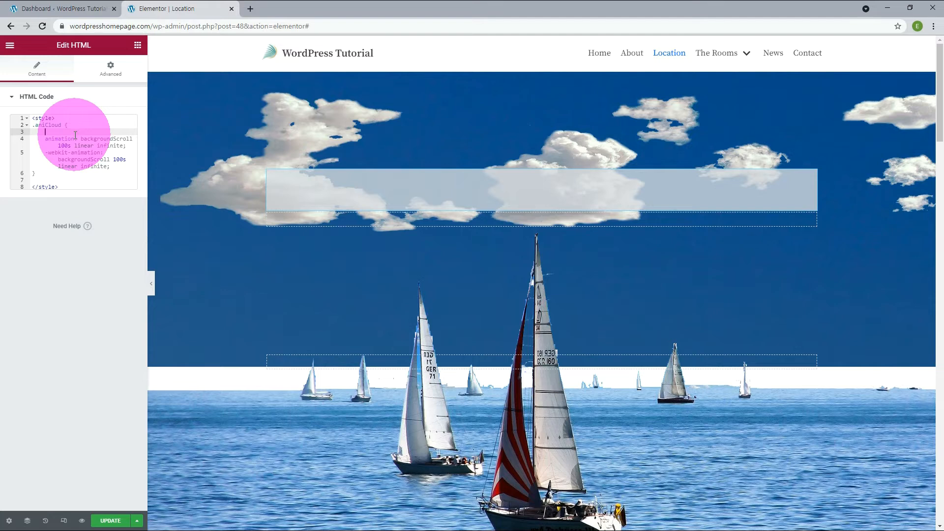
{"action": "type", "text": "position:"}
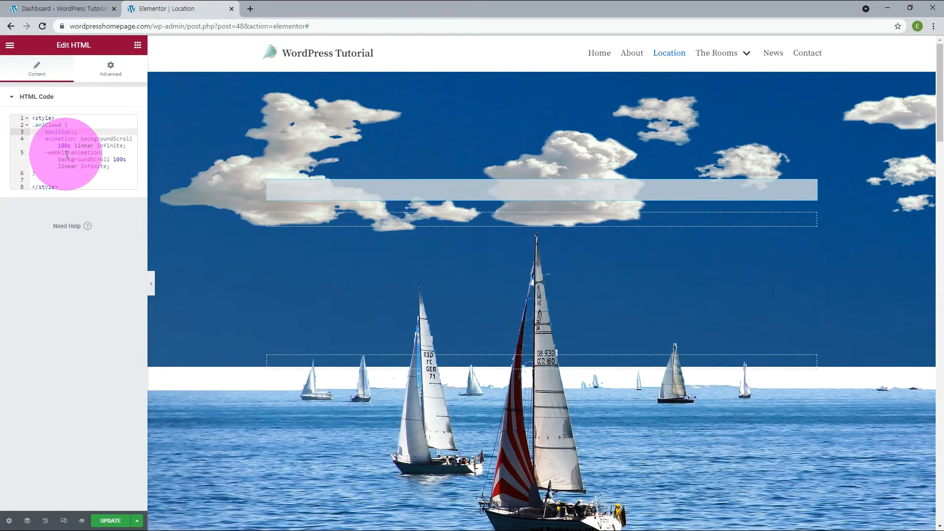
{"action": "type", "text": "absolute;"}
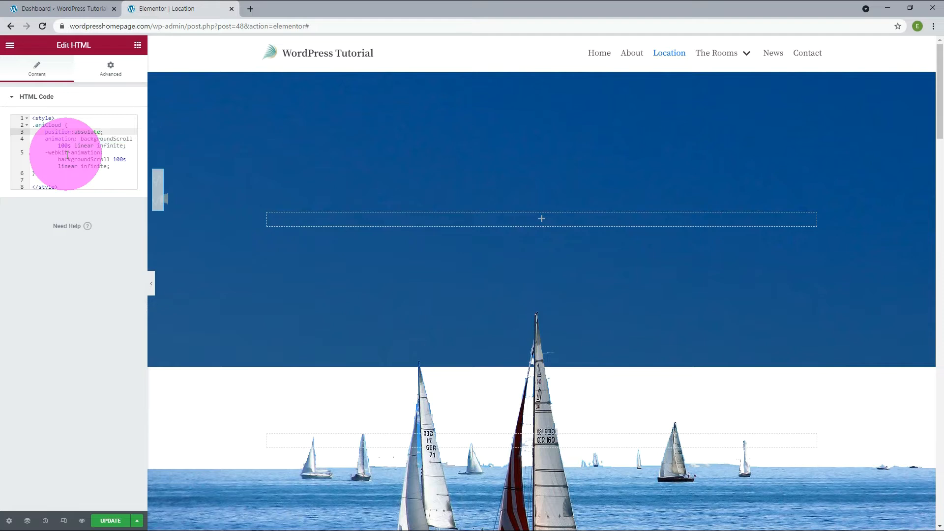
{"action": "key", "text": "Return"}
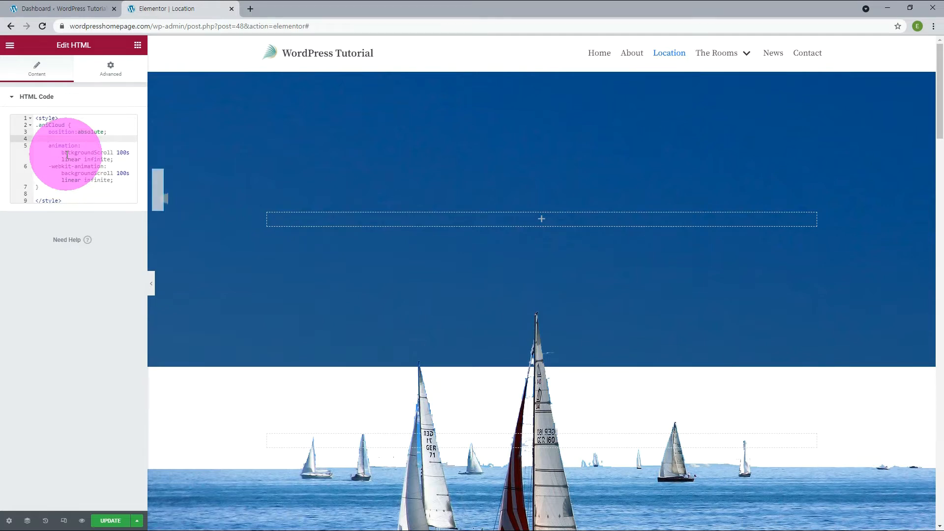
{"action": "type", "text": "width:100%"}
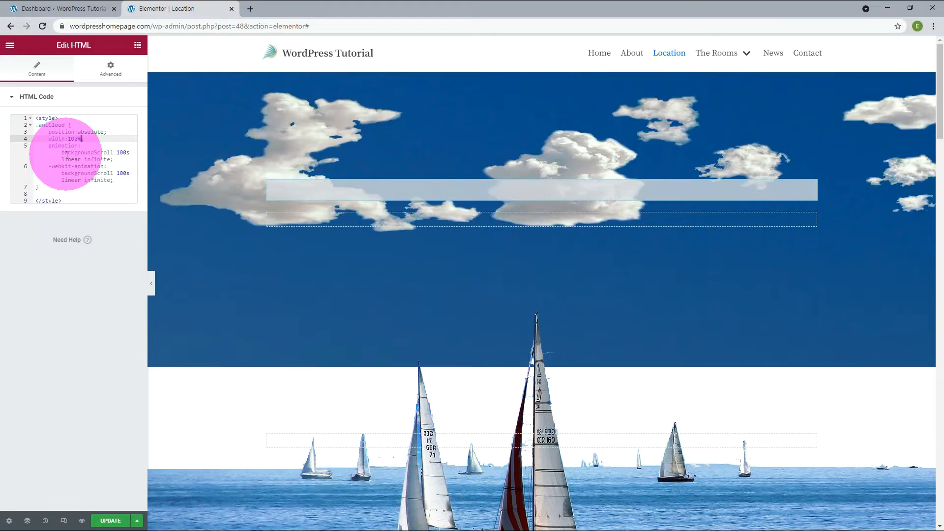
- Magnify the page to examine the .aniCloud code in the HTML widget
{"action": "key", "text": "ctrl+plus"}
{"action": "key", "text": "ctrl+plus"}
{"action": "key", "text": "ctrl+plus"}
{"action": "key", "text": "ctrl+plus"}
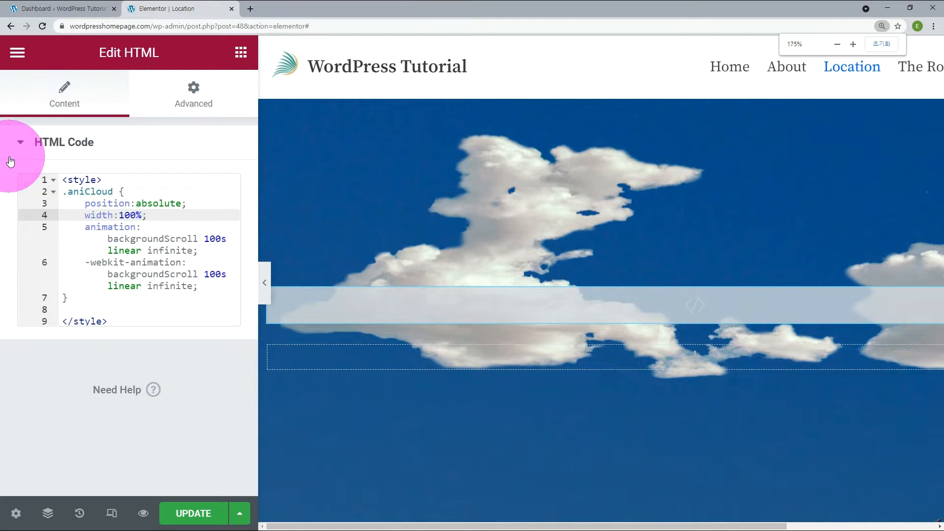
{"action": "key", "text": "ctrl+plus"}
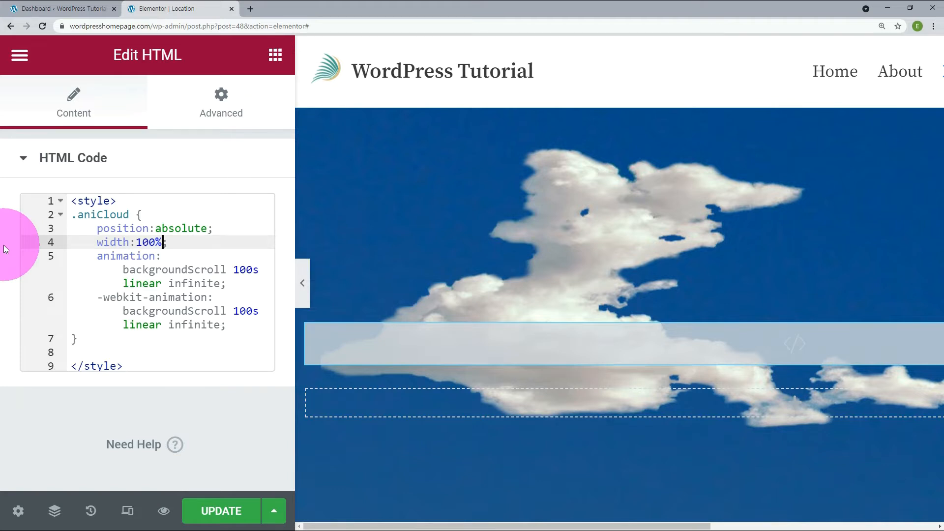
- Add a @-webkit-keyframes backgroundScroll block moving background-position from 0 0 at 0% to 1920px 0px at 100%, and compare its name with the animation rules
{"action": "left_click", "coordinate": [76, 353]}
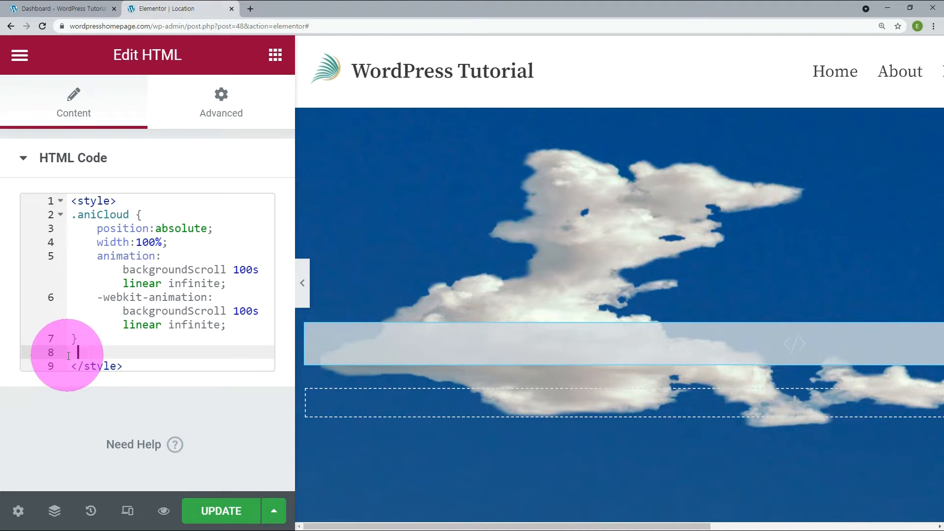
{"action": "key", "text": "ctrl+v"}
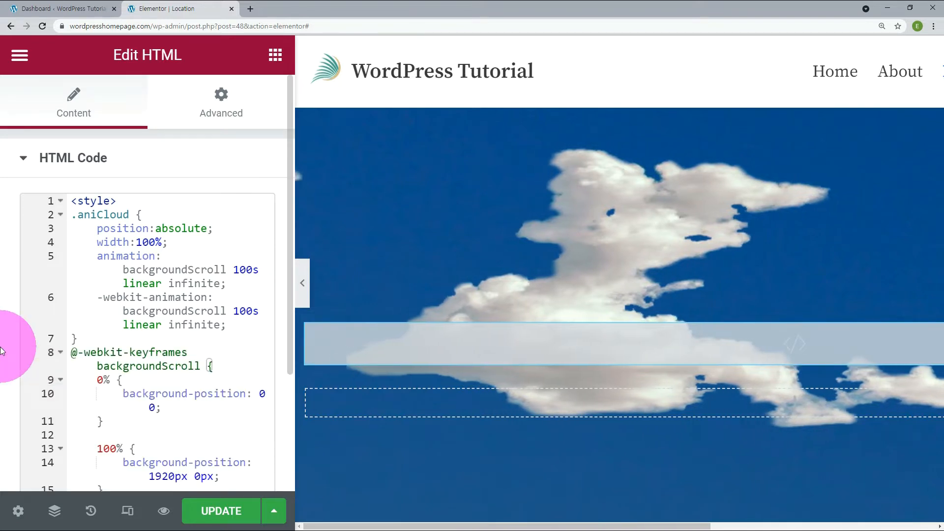
{"action": "scroll", "coordinate": [24, 336], "scroll_direction": "down", "scroll_amount": 2}
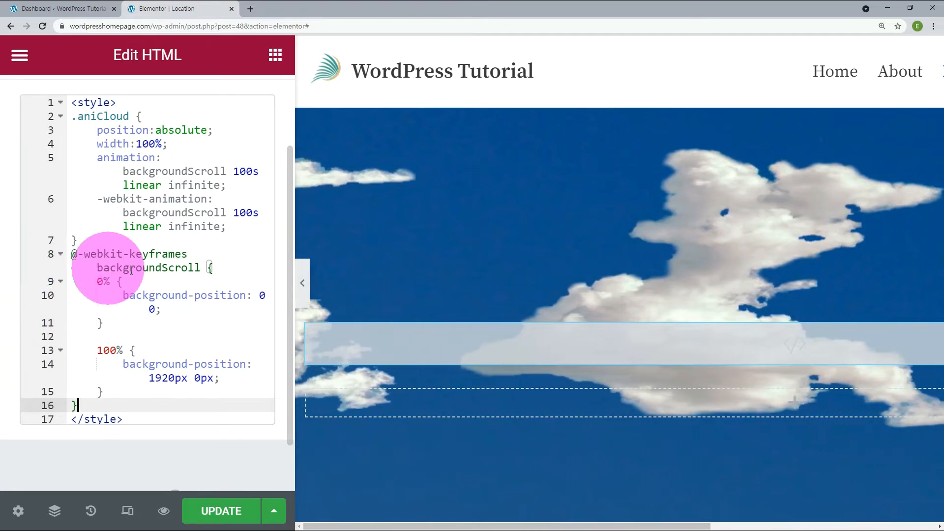
{"action": "double_click", "coordinate": [159, 267]}
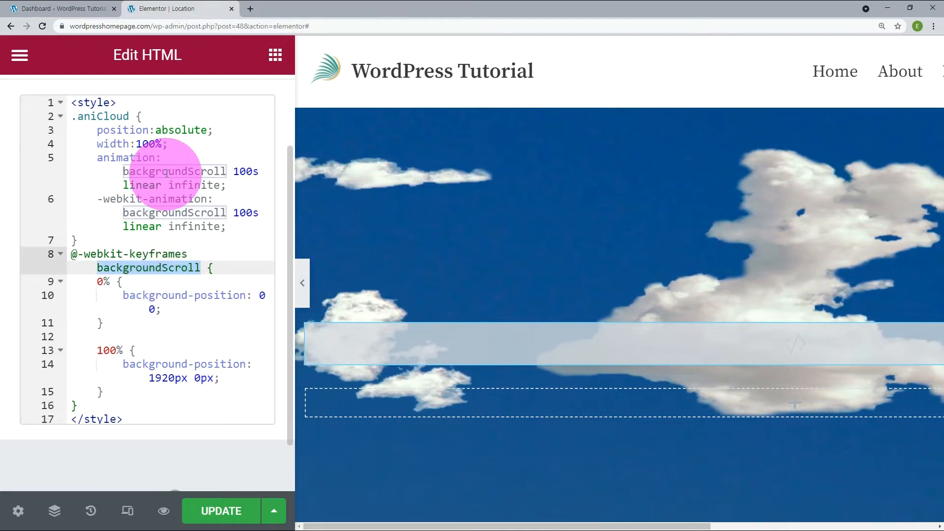
{"action": "left_click", "coordinate": [123, 171]}
{"action": "left_click_drag", "start_coordinate": [123, 171], "coordinate": [226, 171]}
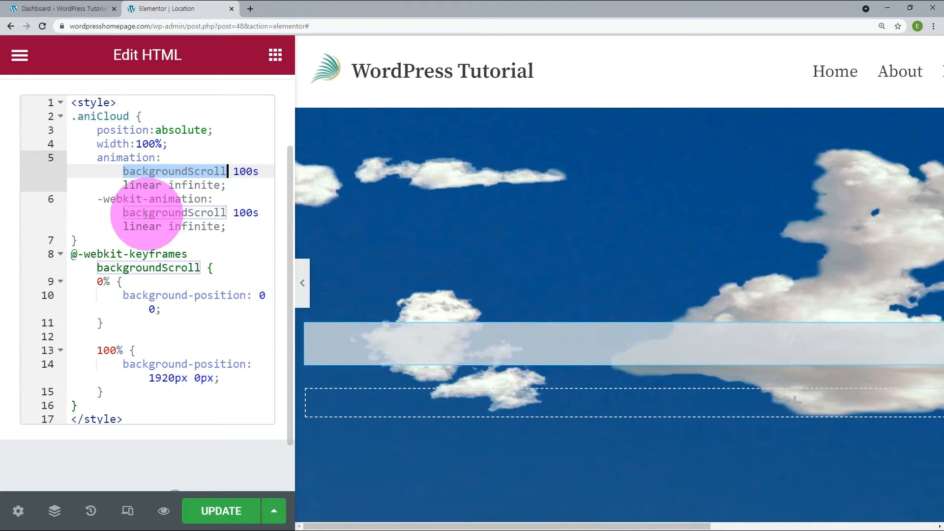
{"action": "left_click_drag", "start_coordinate": [123, 212], "coordinate": [225, 212]}
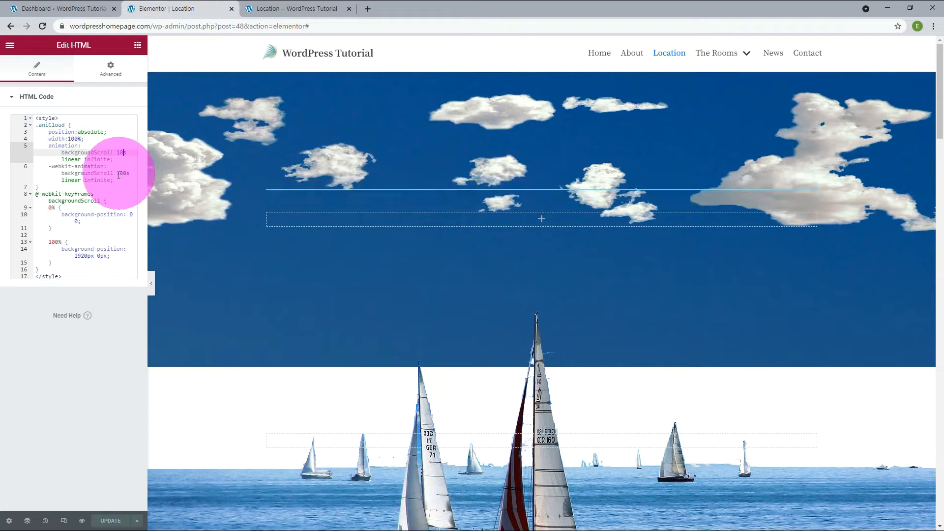
- Set the backgroundScroll duration to 10s in both the animation and -webkit-animation rules
{"action": "key", "text": "BackSpace"}
{"action": "left_click", "coordinate": [125, 170]}
{"action": "key", "text": "BackSpace"}
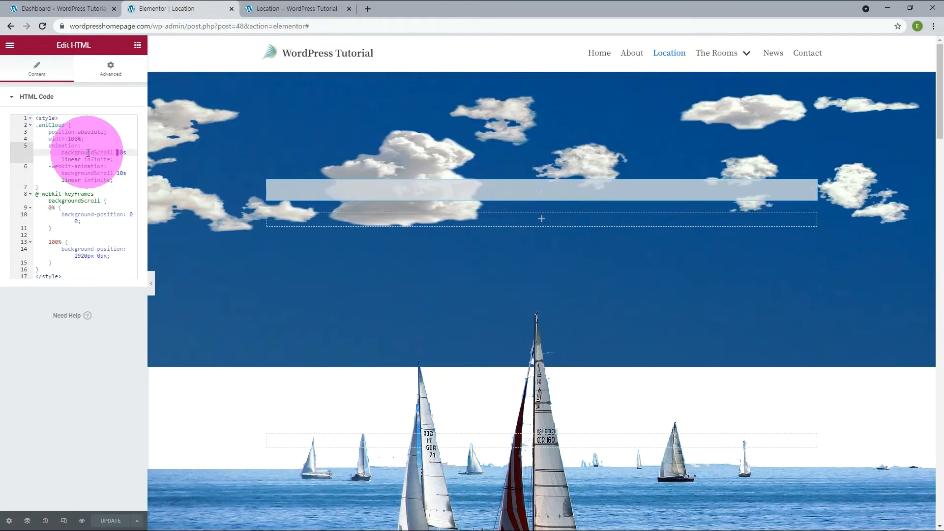
- Set the backgroundScroll duration to 200s in both the animation and -webkit-animation rules and save the page
{"action": "key", "text": "BackSpace"}
{"action": "type", "text": "20"}
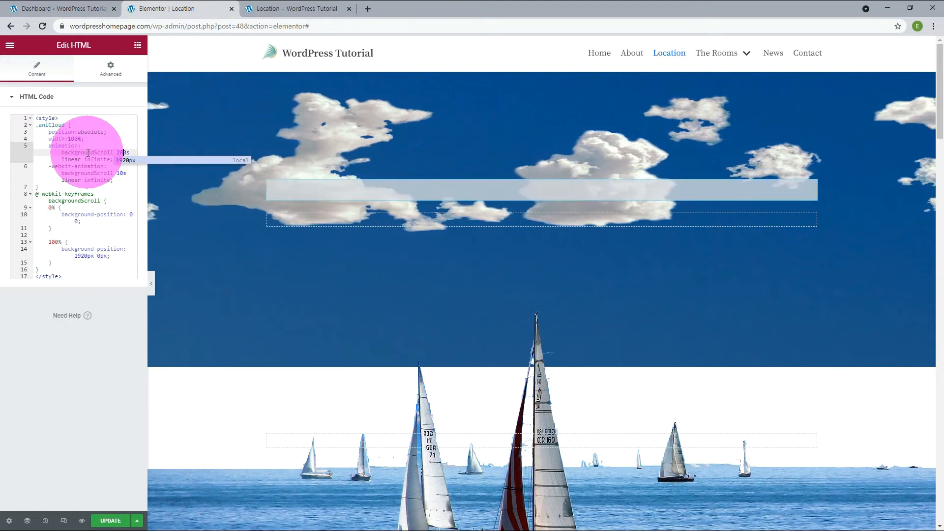
{"action": "key", "text": "Escape"}
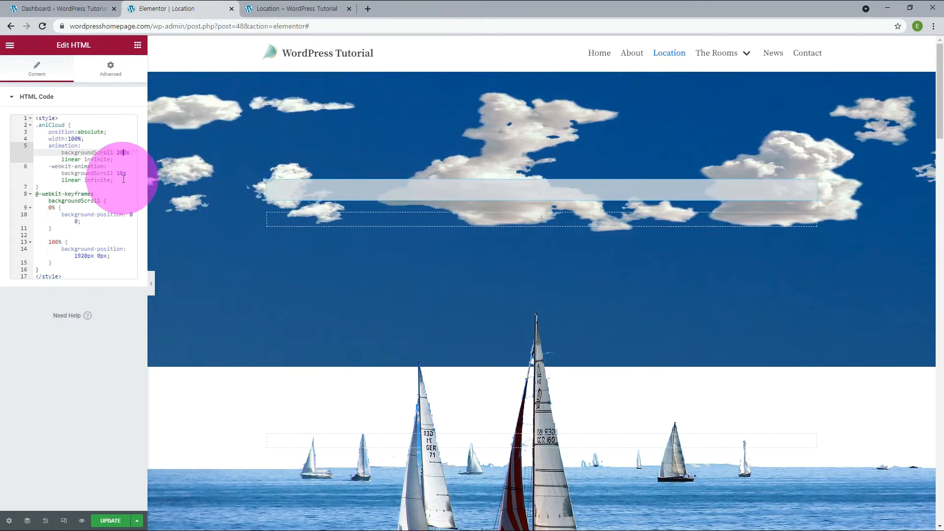
{"action": "left_click", "coordinate": [120, 173]}
{"action": "key", "text": "BackSpace"}
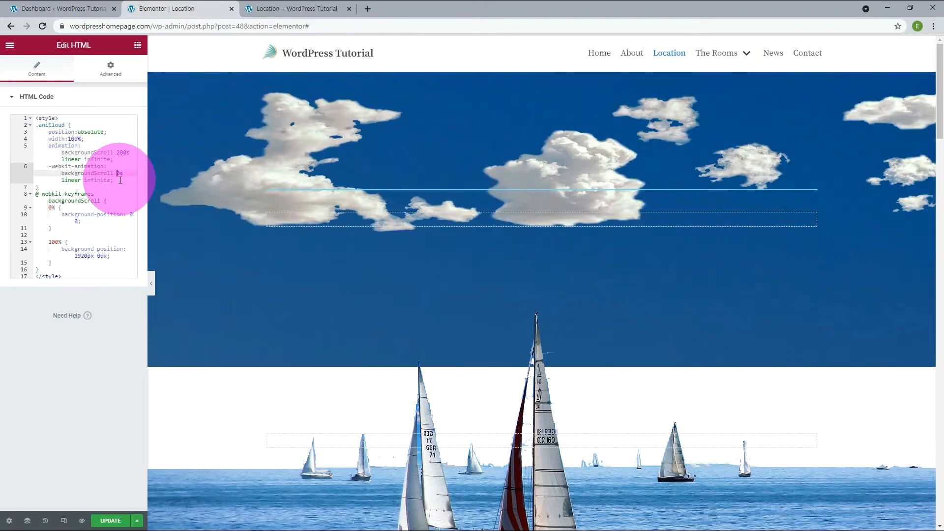
{"action": "type", "text": "20"}
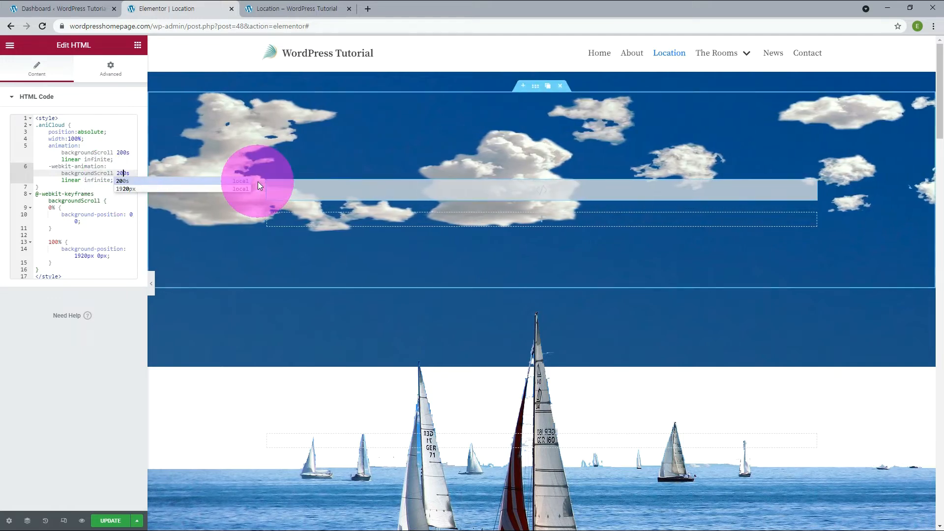
{"action": "left_click", "coordinate": [119, 524]}
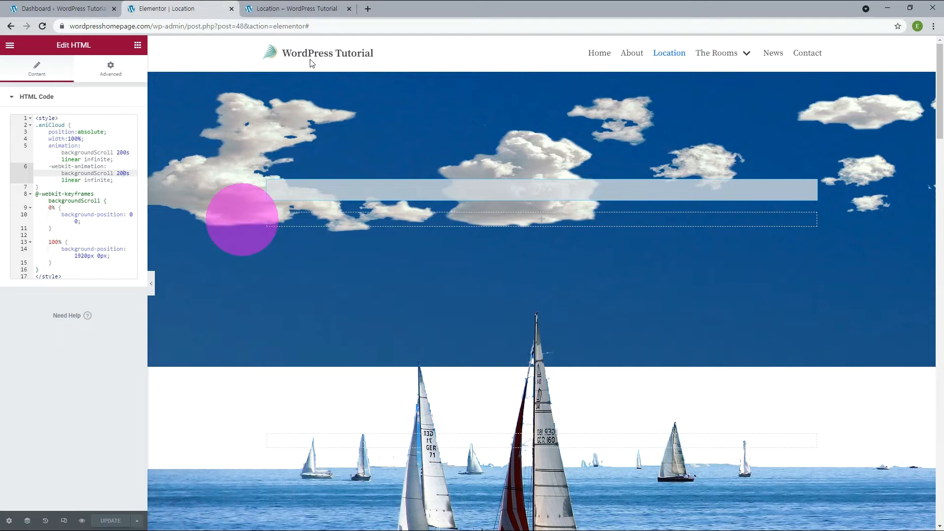
- Reload the live Location page to check the speed of the cloud animation, and return to the editor
{"action": "left_click", "coordinate": [314, 9]}
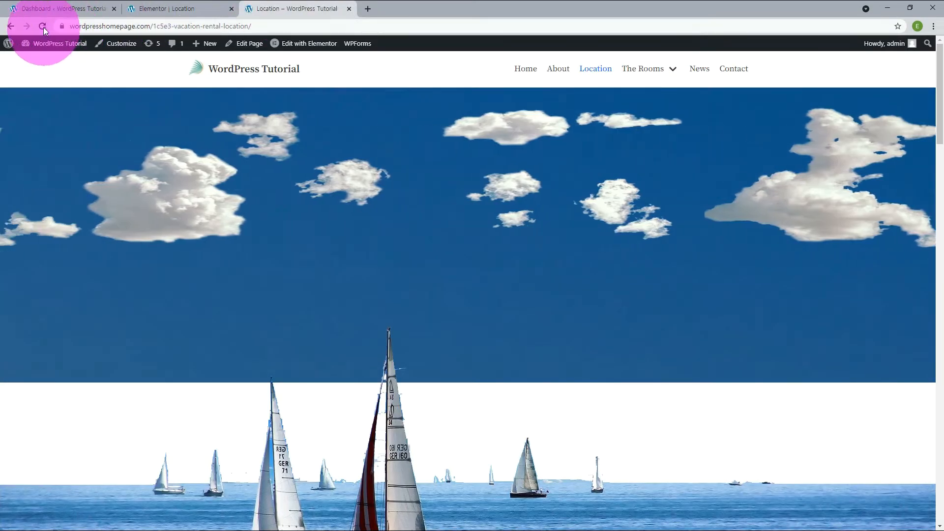
{"action": "left_click", "coordinate": [44, 27]}
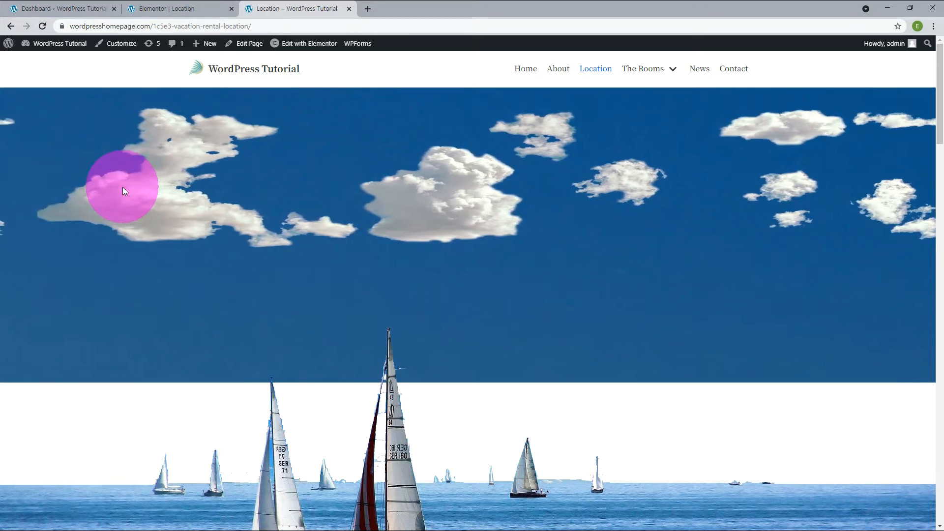
{"action": "left_click", "coordinate": [172, 8]}
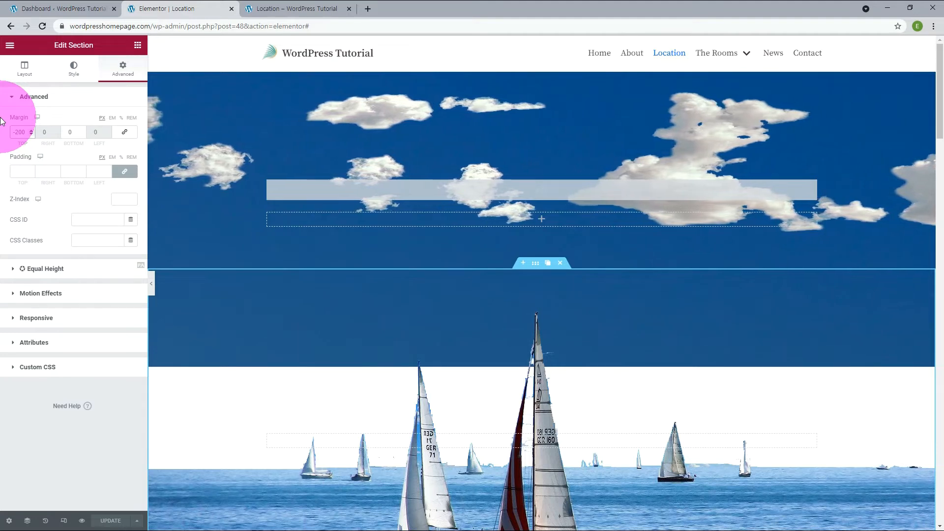
- Set the boat section's top margin to -600 px so it overlaps the sky and clouds
{"action": "key", "text": "BackSpace"}
{"action": "type", "text": "3"}
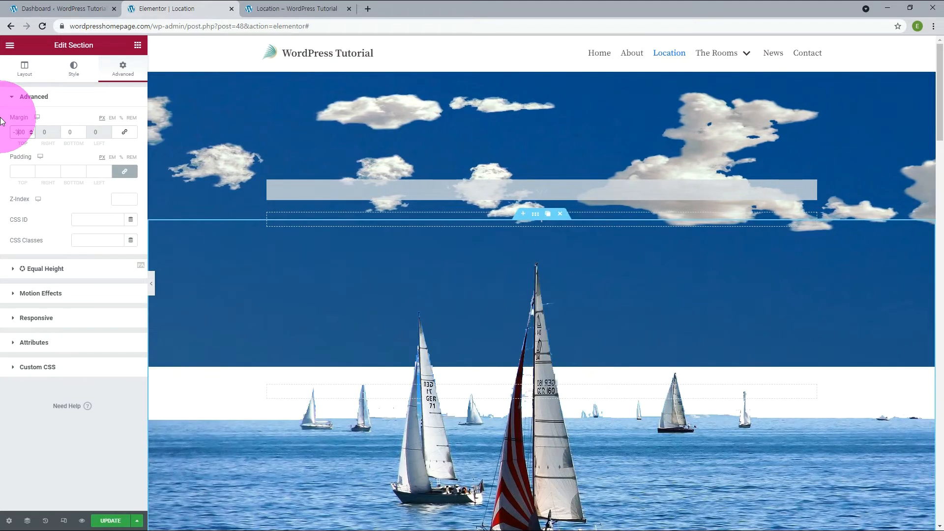
{"action": "key", "text": "BackSpace"}
{"action": "type", "text": "6"}
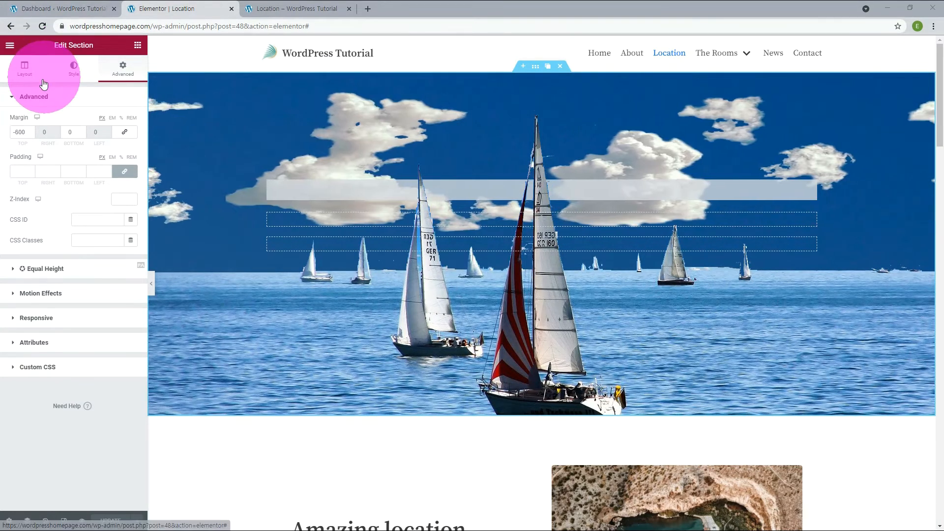
- Set the boat section's minimum height to 800 px
{"action": "left_click", "coordinate": [29, 74]}
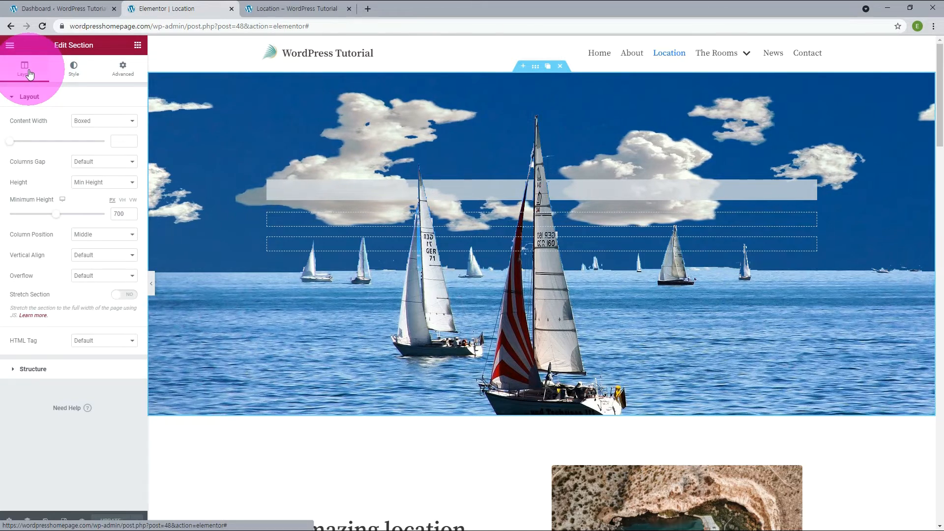
{"action": "left_click", "coordinate": [117, 214]}
{"action": "type", "text": "8"}
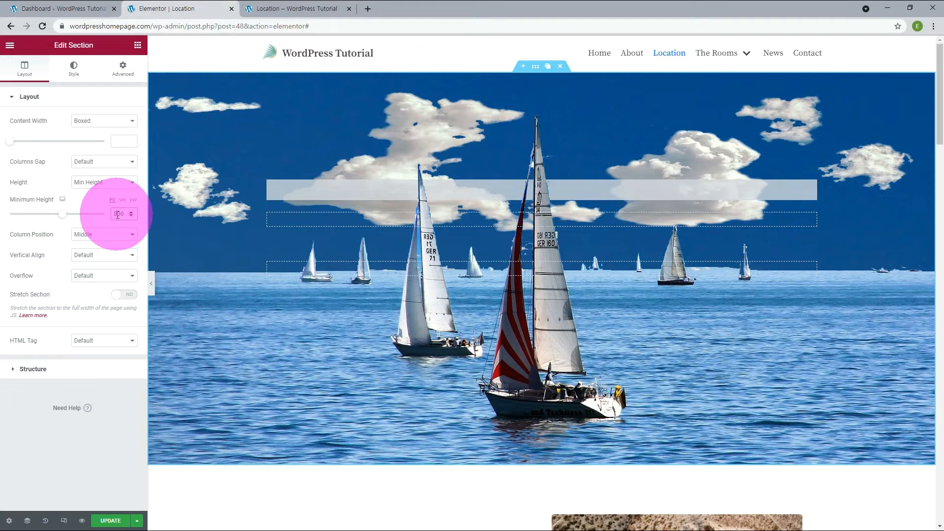
- Reload the live Location page to check the overlapping boat header, and return to the editor
{"action": "key", "text": "ctrl+Tab"}
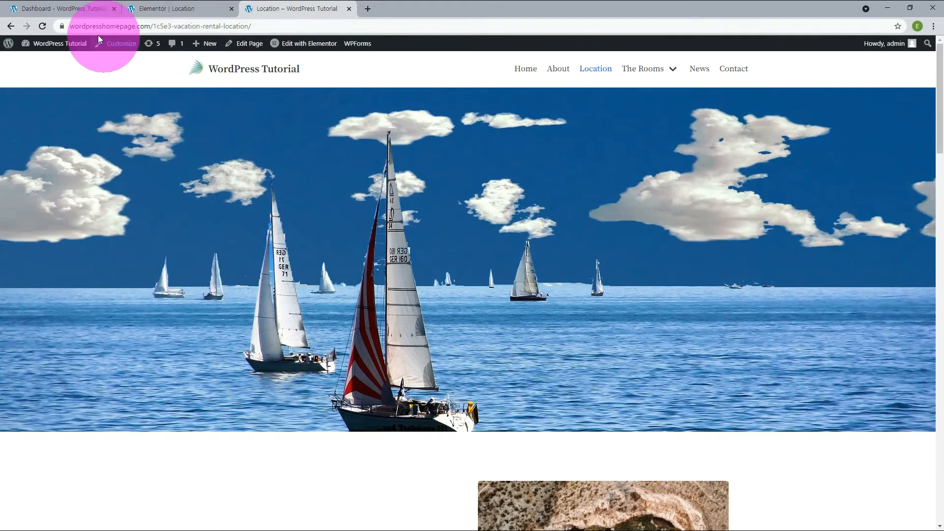
{"action": "left_click", "coordinate": [41, 27]}
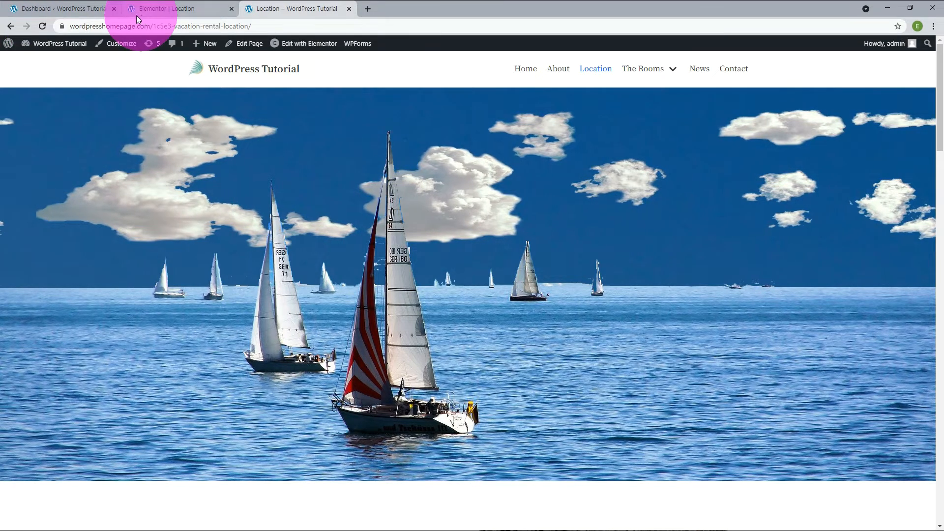
{"action": "left_click", "coordinate": [151, 9]}
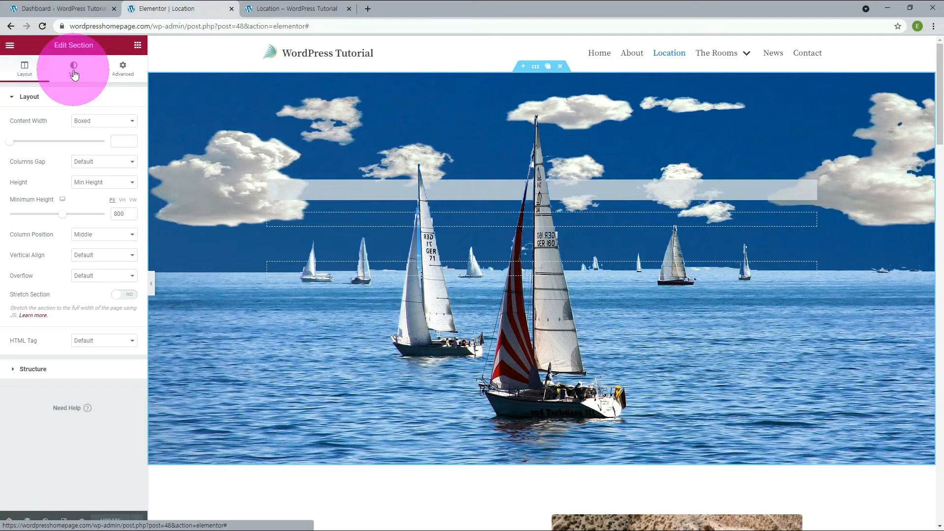
- Give the boat section a black background overlay with an opacity of 0.55
{"action": "left_click", "coordinate": [73, 69]}
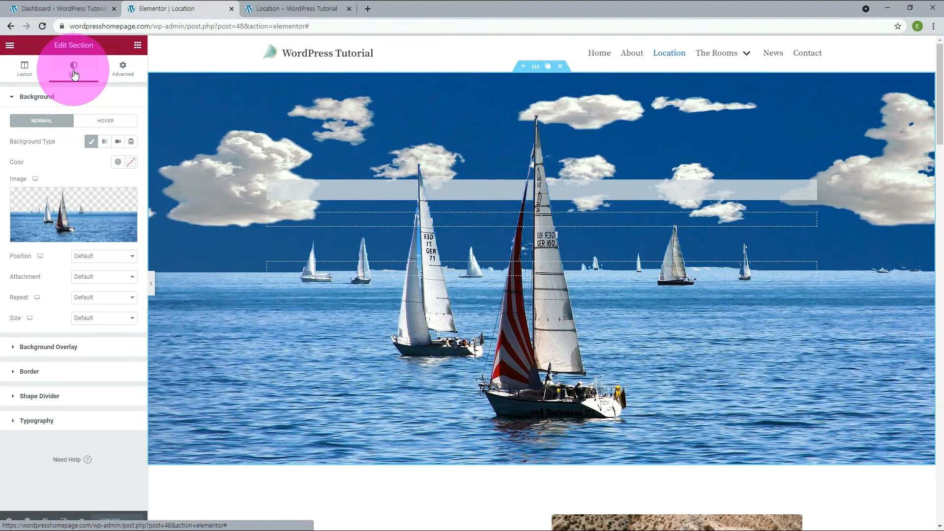
{"action": "left_click", "coordinate": [44, 349]}
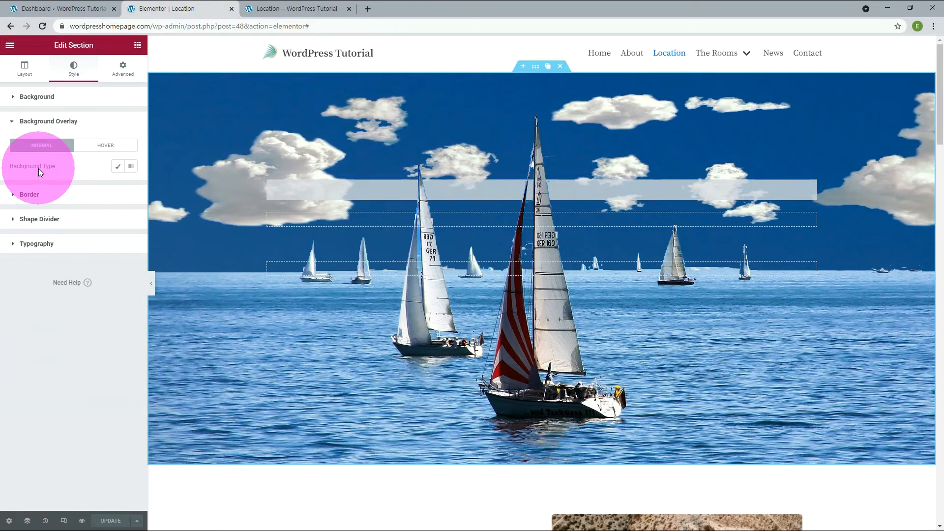
{"action": "left_click", "coordinate": [118, 167]}
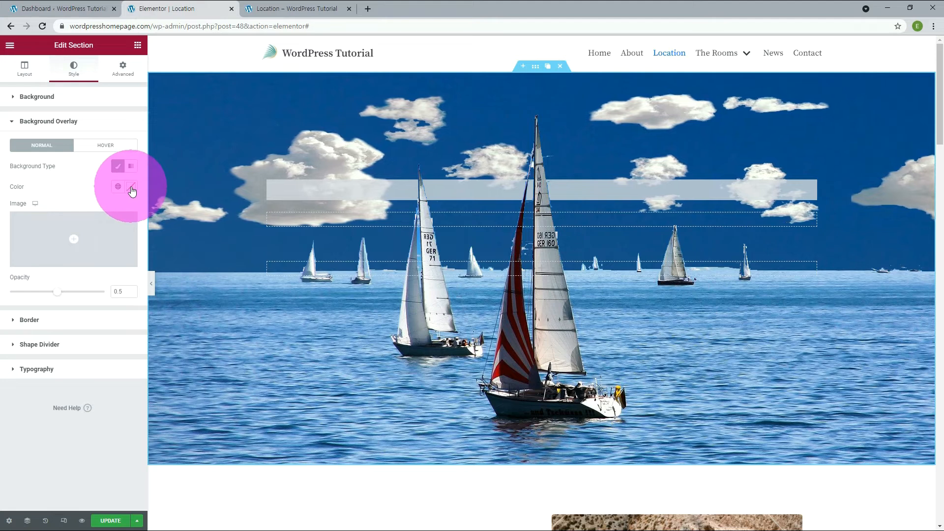
{"action": "left_click", "coordinate": [131, 189]}
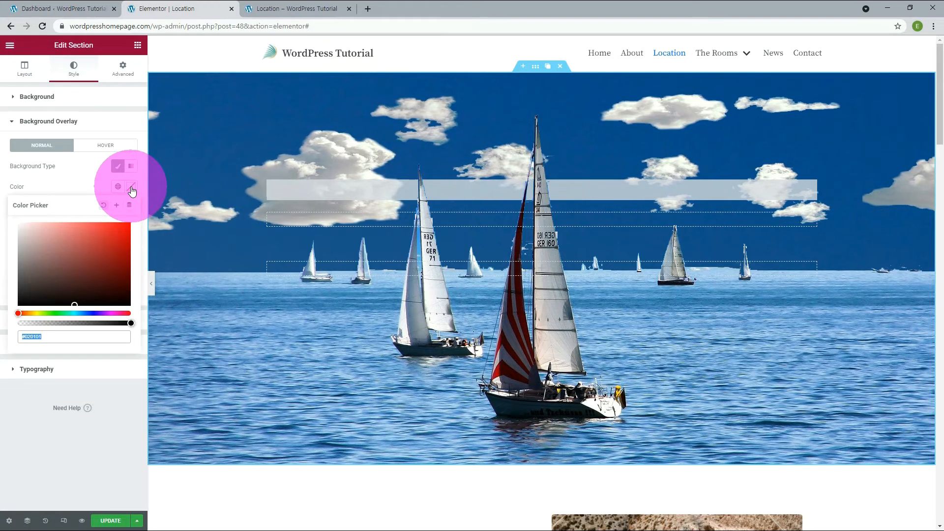
{"action": "left_click_drag", "start_coordinate": [74, 305], "coordinate": [130, 309]}
{"action": "double_click", "coordinate": [42, 336]}
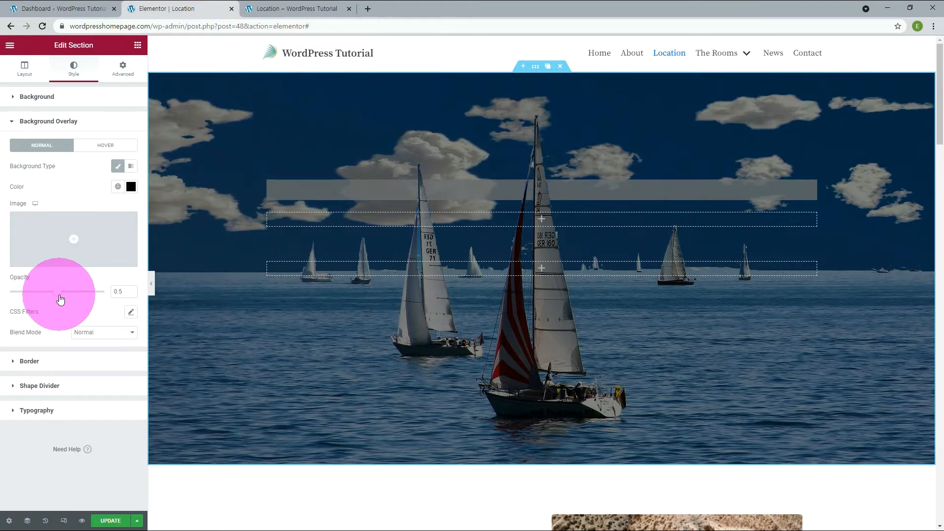
{"action": "mouse_move", "coordinate": [60, 298]}
{"action": "left_mouse_down"}
{"action": "mouse_move", "coordinate": [98, 297]}
{"action": "mouse_move", "coordinate": [79, 297]}
{"action": "left_mouse_up"}
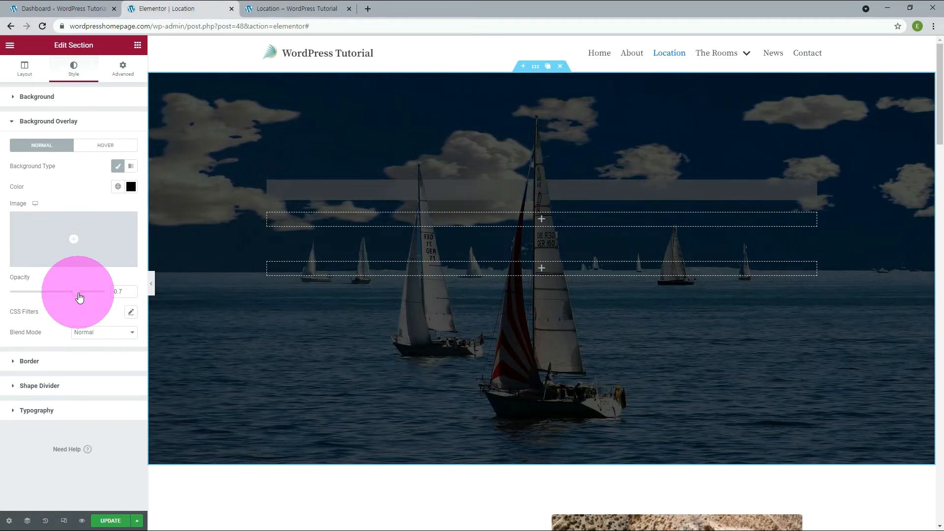
{"action": "left_click_drag", "start_coordinate": [79, 297], "coordinate": [62, 293]}
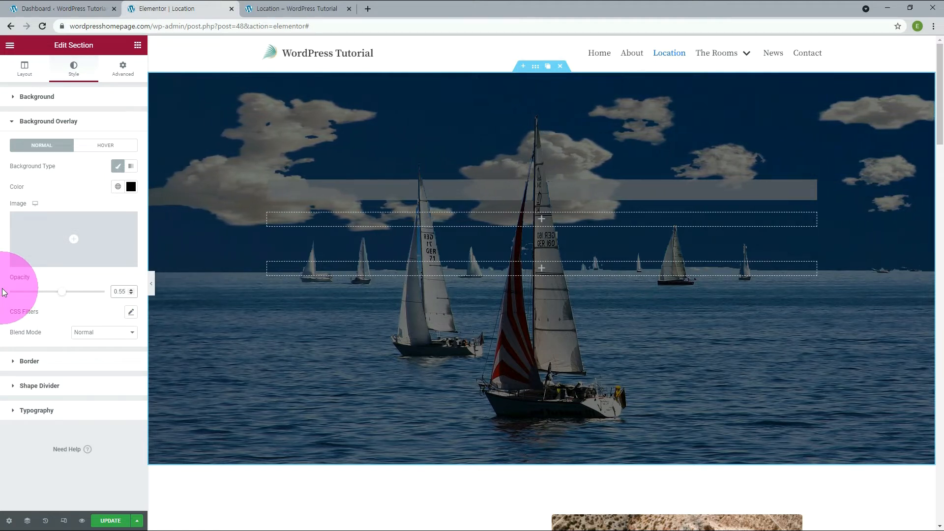
- Add a Heading widget to the boat section's empty column with the title "WordPress &amp; Elementor<br>Website Builder"
{"action": "left_click", "coordinate": [523, 269]}
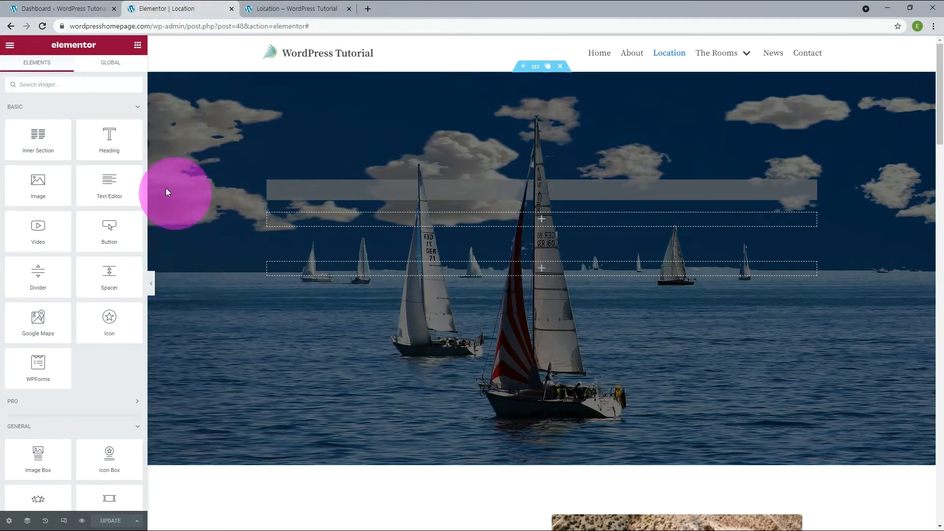
{"action": "left_click_drag", "start_coordinate": [104, 136], "coordinate": [310, 270]}
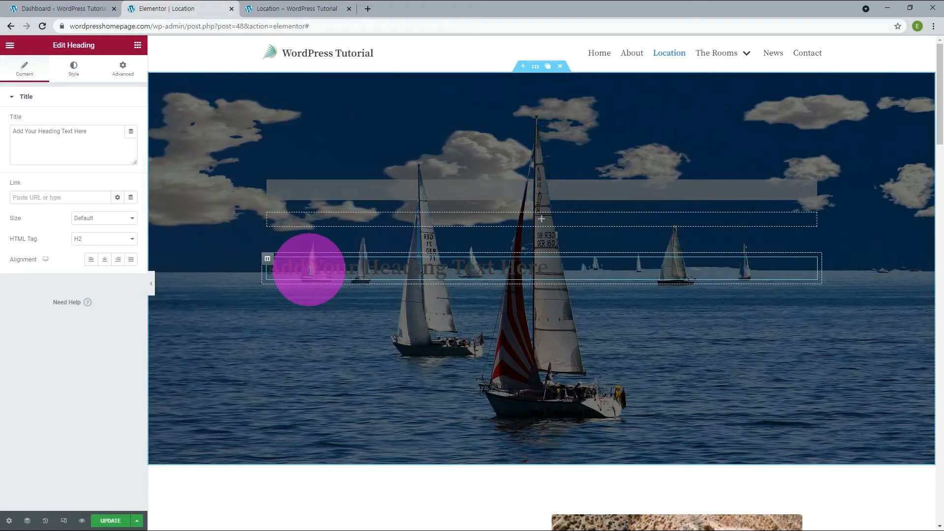
{"action": "left_click", "coordinate": [51, 137]}
{"action": "left_click_drag", "start_coordinate": [52, 137], "coordinate": [5, 136]}
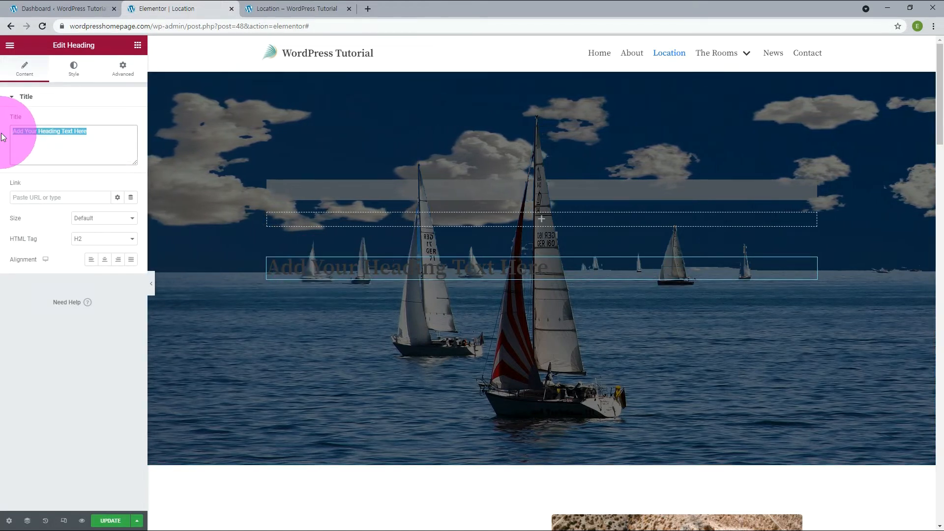
{"action": "type", "text": "WordPress &amp; Elementor<br>Website Builder"}
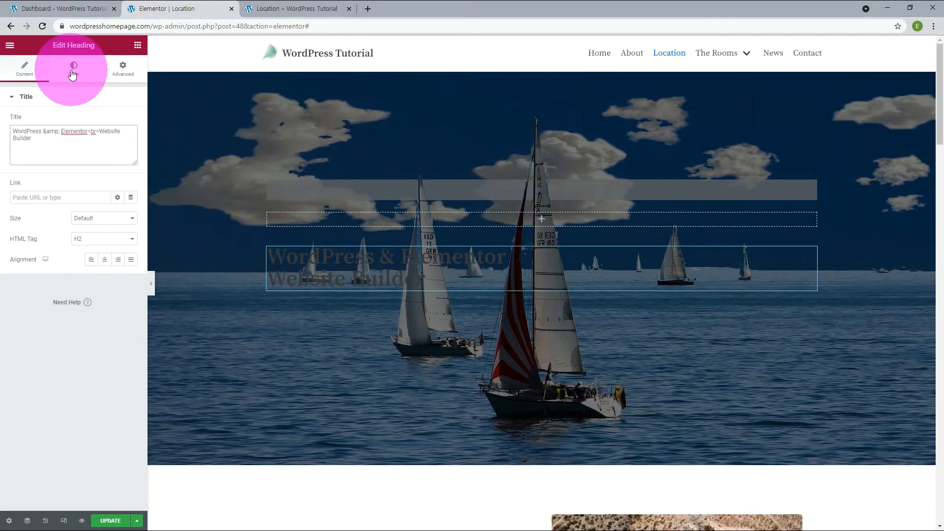
- Set the heading's text color to the global color Neve - Site Background
{"action": "left_click", "coordinate": [72, 71]}
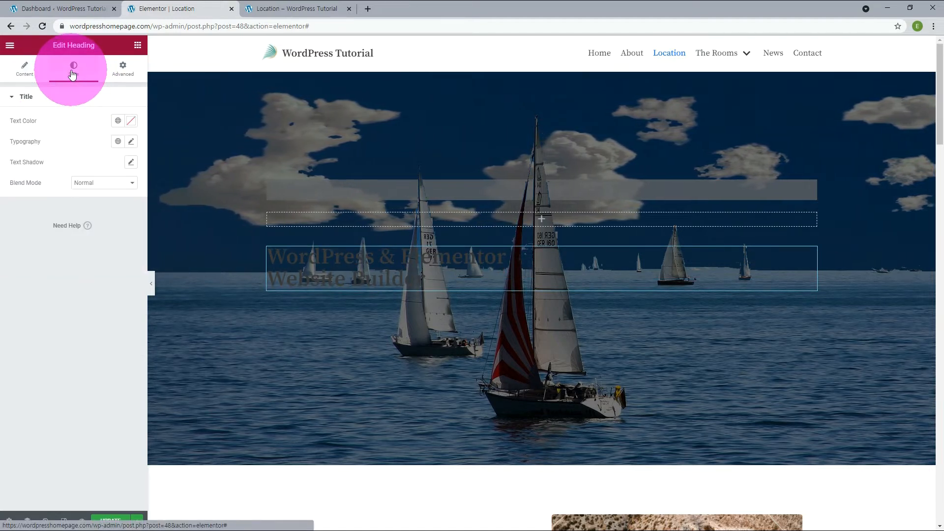
{"action": "left_click", "coordinate": [118, 121]}
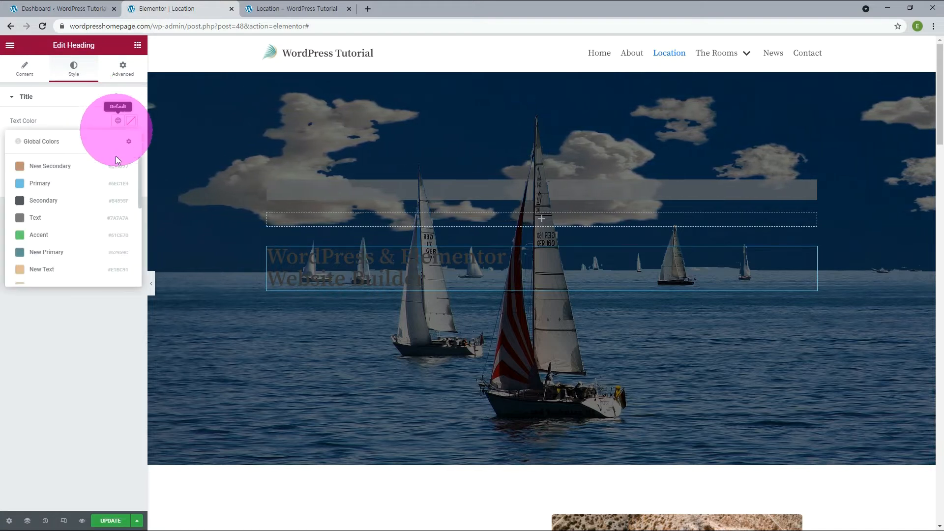
{"action": "scroll", "coordinate": [103, 215], "scroll_direction": "down", "scroll_amount": 2}
{"action": "scroll", "coordinate": [103, 216], "scroll_direction": "down", "scroll_amount": 2}
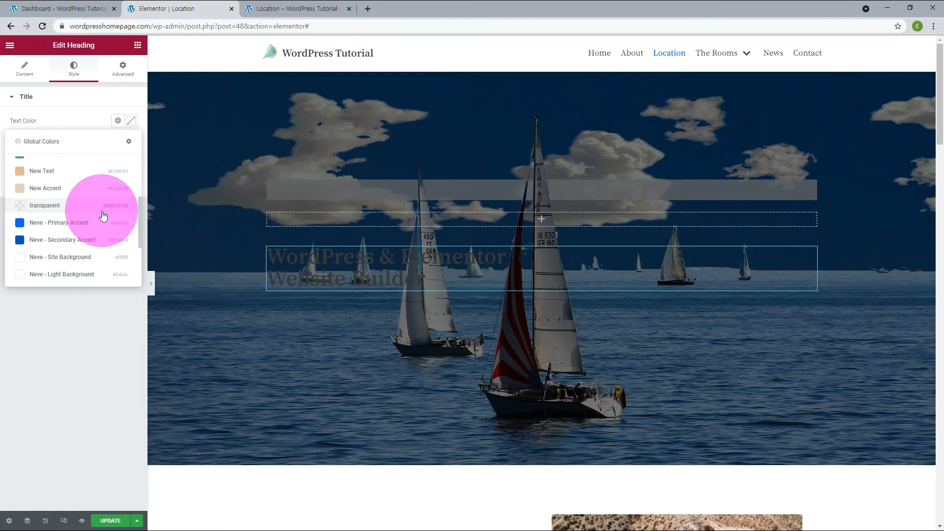
{"action": "left_click", "coordinate": [71, 262]}
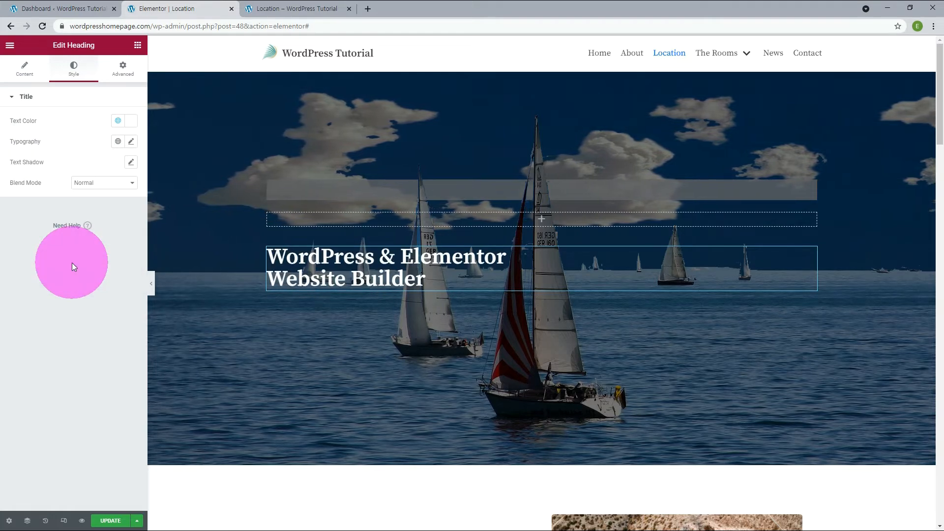
- Add a global font style named "Khand" that uses the Google font family Khand
{"action": "left_click", "coordinate": [118, 142]}
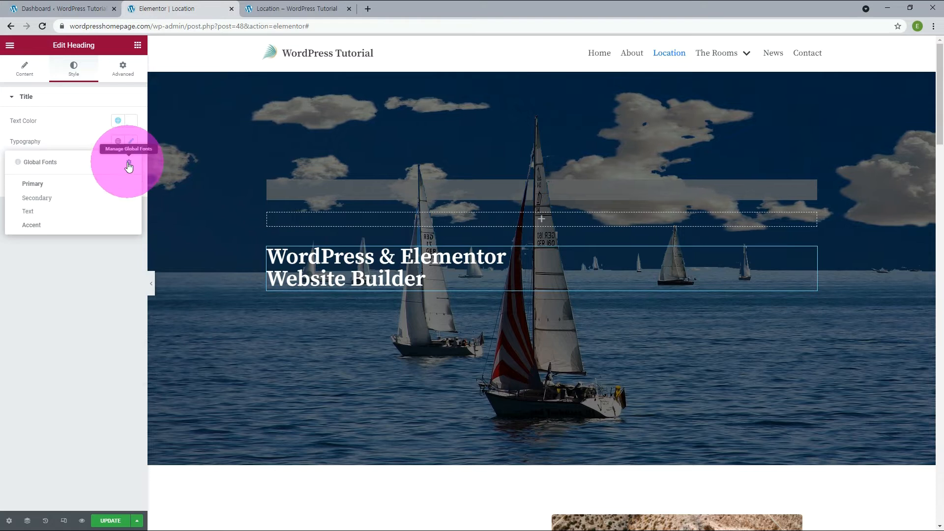
{"action": "left_click", "coordinate": [128, 162]}
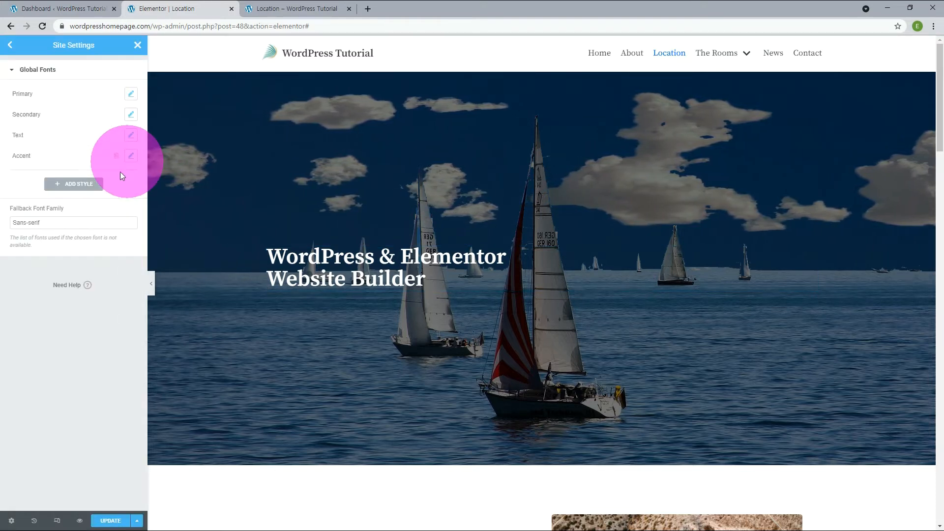
{"action": "left_click", "coordinate": [78, 184]}
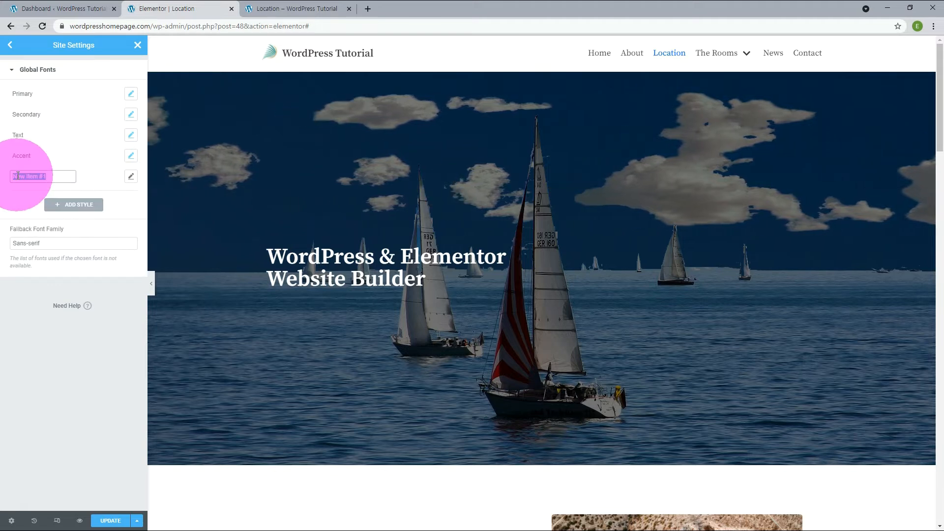
{"action": "type", "text": "Khand"}
{"action": "left_click", "coordinate": [130, 177]}
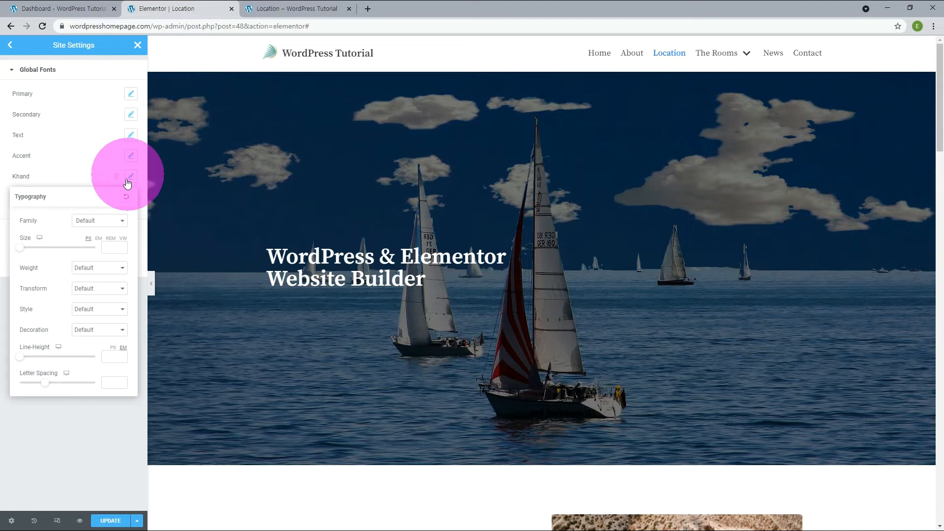
{"action": "left_click", "coordinate": [109, 227]}
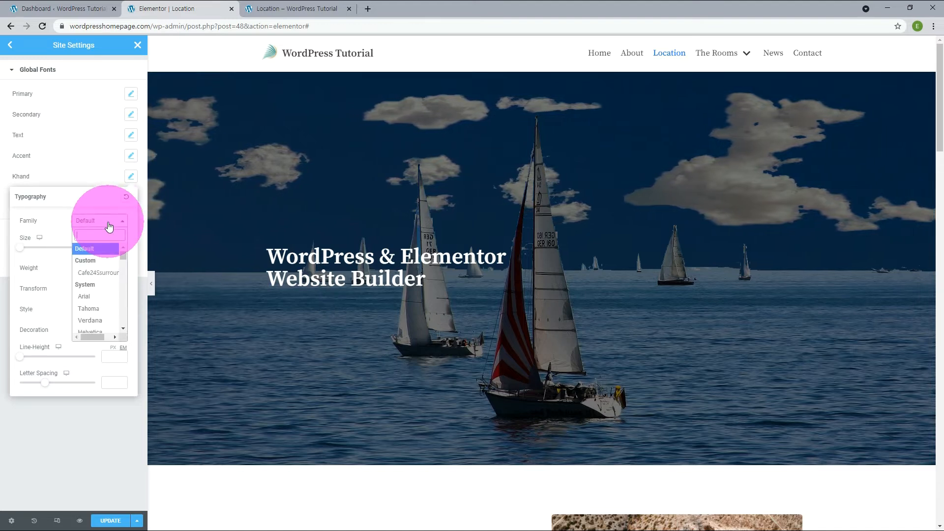
{"action": "type", "text": "khand"}
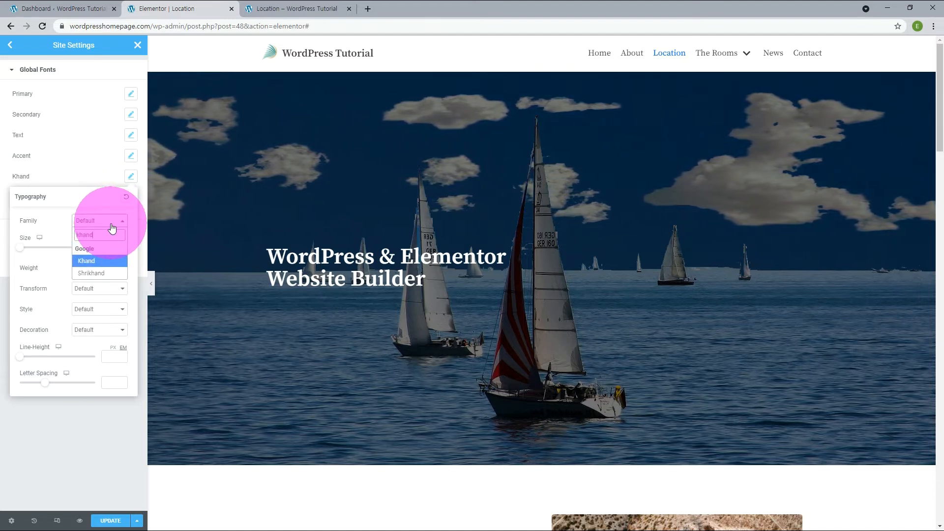
{"action": "left_click", "coordinate": [113, 258]}
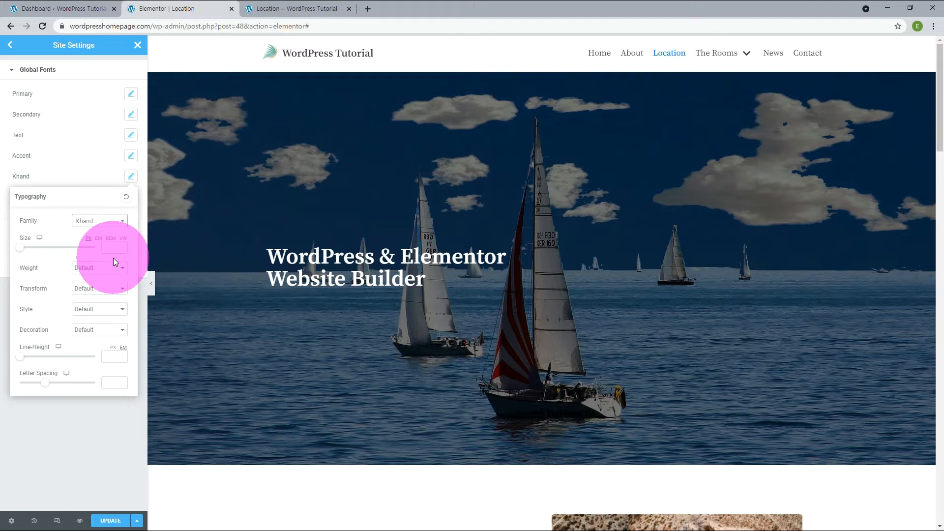
{"action": "left_click", "coordinate": [80, 176]}
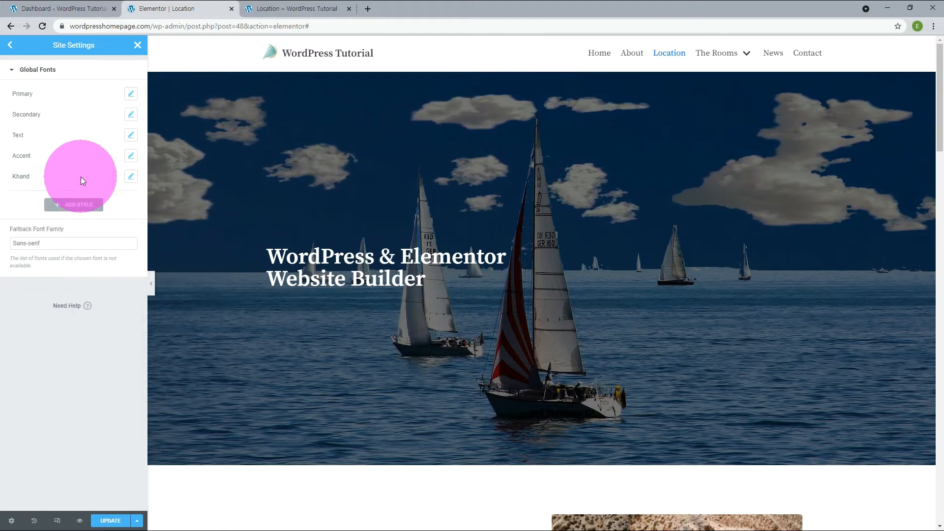
- Add a global font style named "Varta" using the Varta family, then save the site settings and return to the heading
{"action": "left_click", "coordinate": [66, 203]}
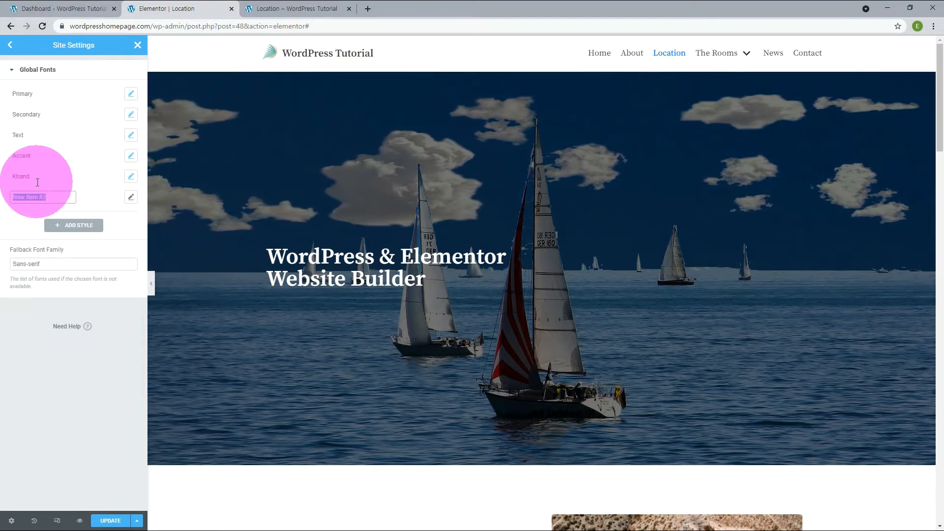
{"action": "type", "text": "Varta"}
{"action": "left_click", "coordinate": [130, 197]}
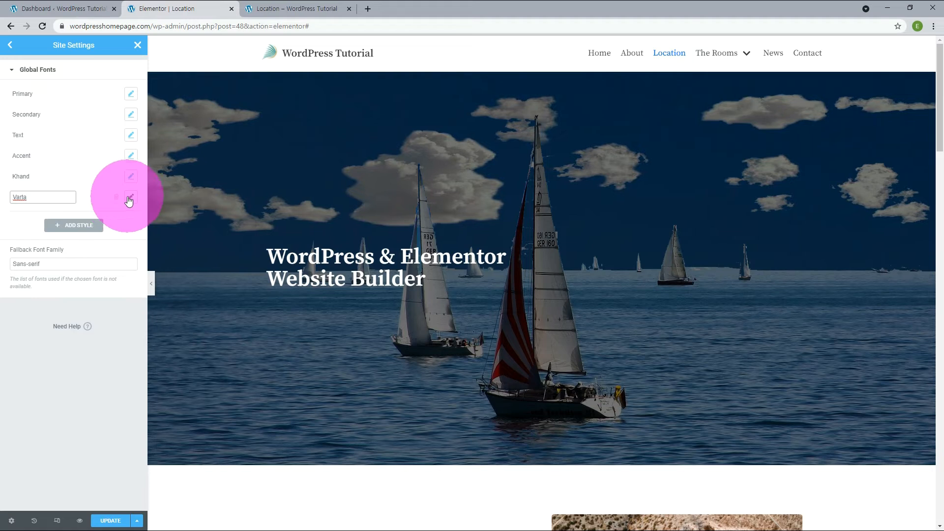
{"action": "left_click", "coordinate": [106, 240]}
{"action": "type", "text": "vart"}
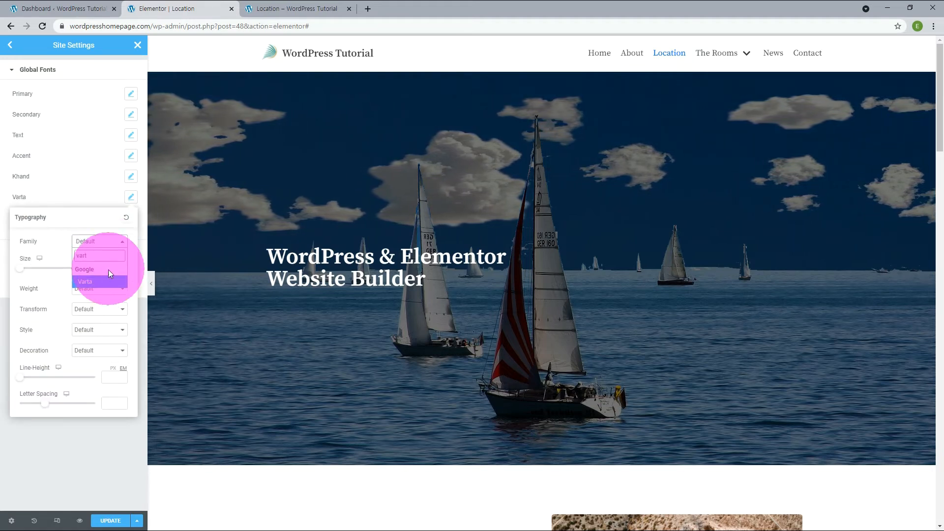
{"action": "left_click", "coordinate": [100, 279]}
{"action": "left_click", "coordinate": [51, 197]}
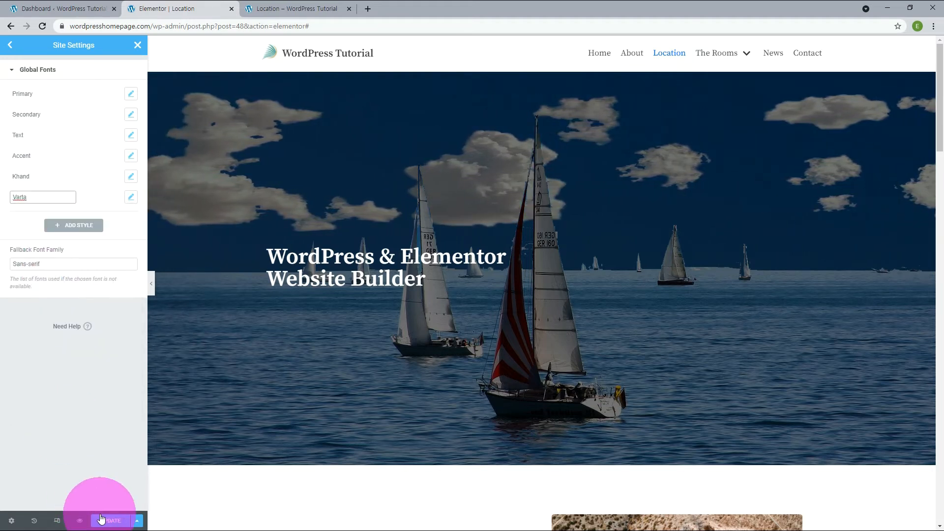
{"action": "left_click", "coordinate": [101, 520]}
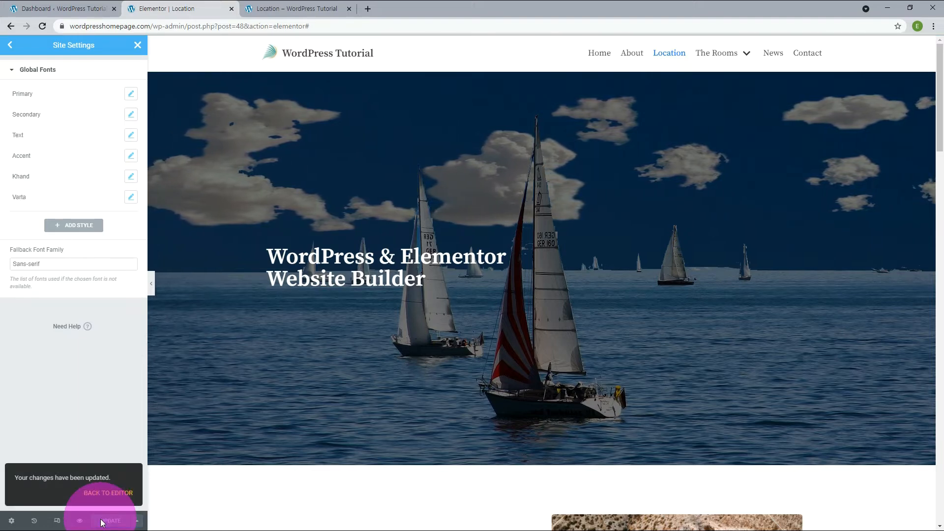
{"action": "left_click", "coordinate": [108, 492]}
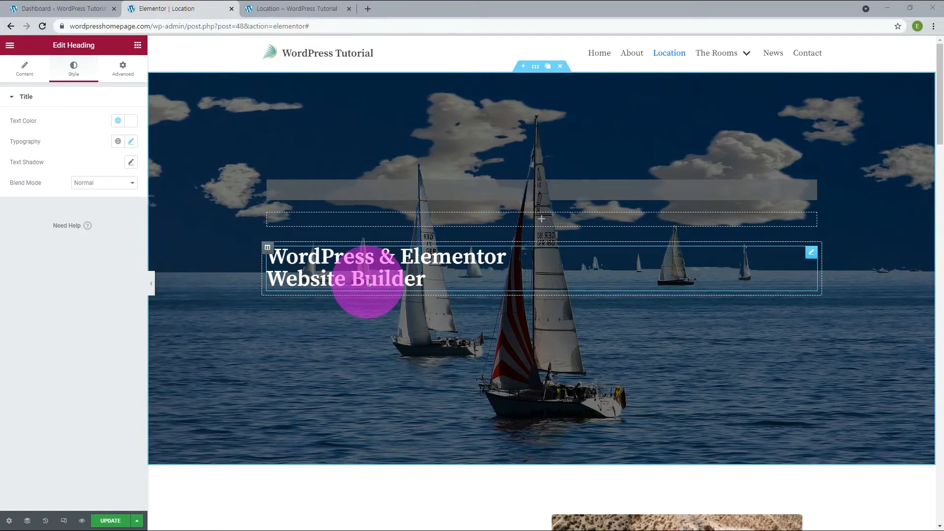
- Apply the global Khand font to the heading and set its size to 65 px
{"action": "left_click", "coordinate": [117, 141]}
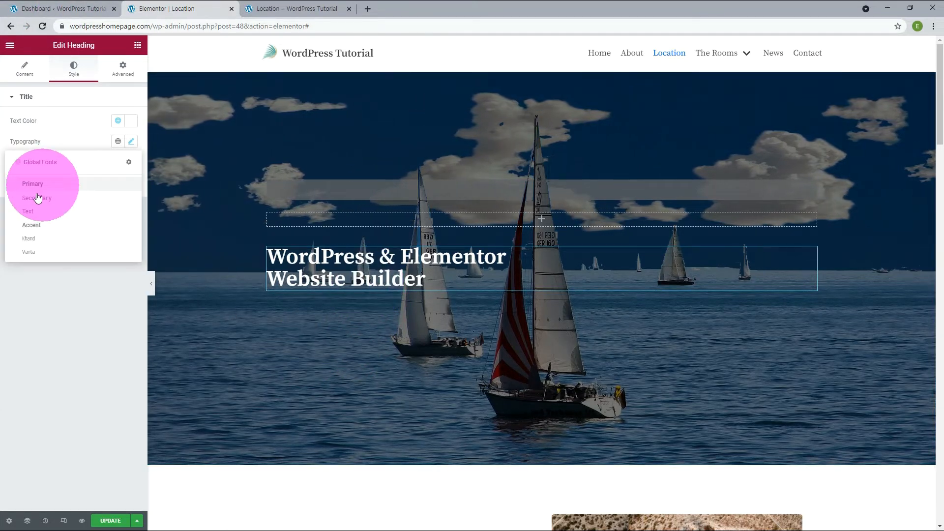
{"action": "left_click", "coordinate": [28, 238]}
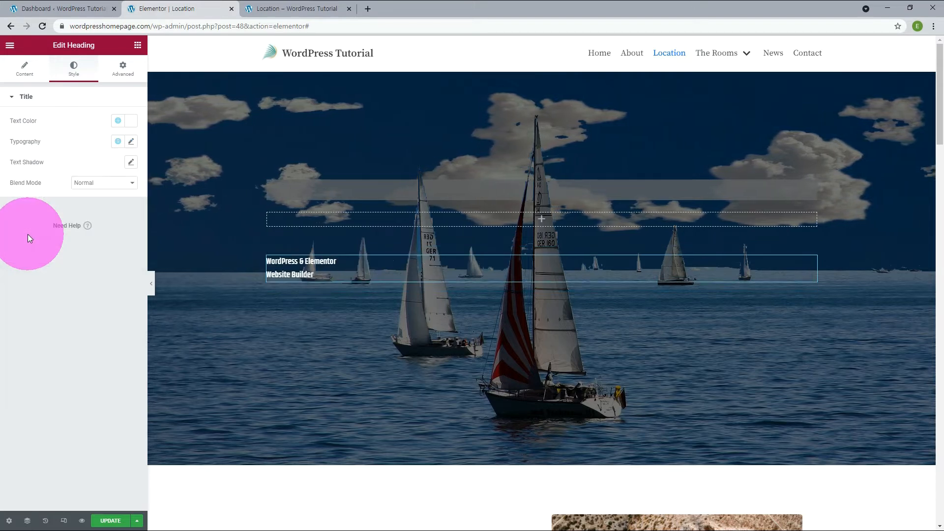
{"action": "left_click", "coordinate": [131, 143]}
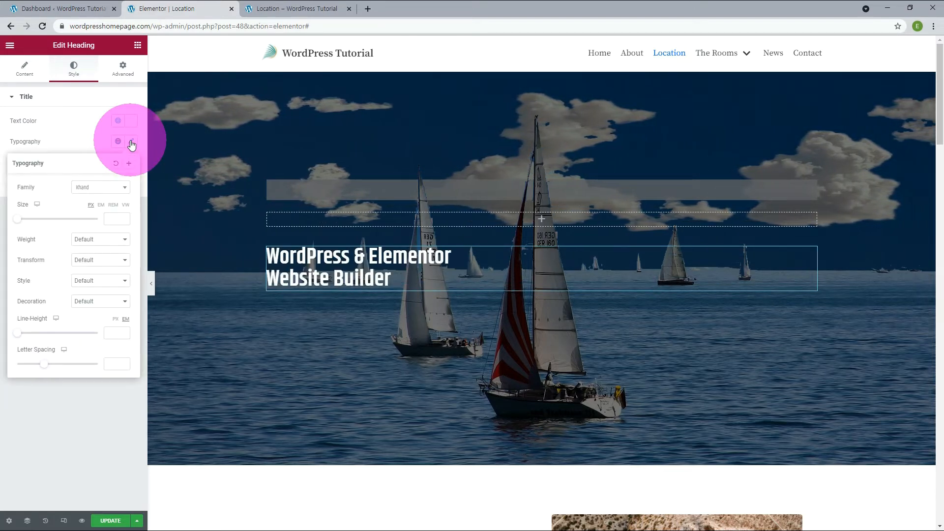
{"action": "left_click", "coordinate": [109, 219]}
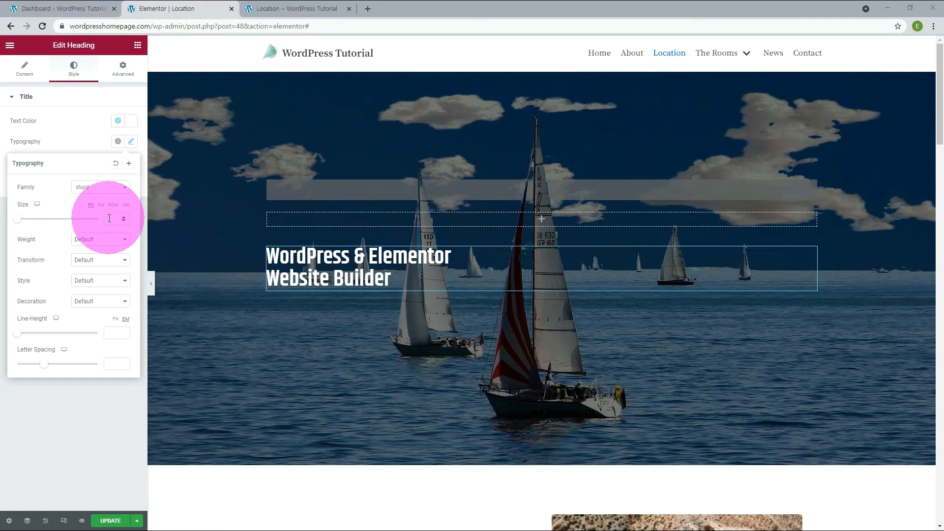
{"action": "type", "text": "65"}
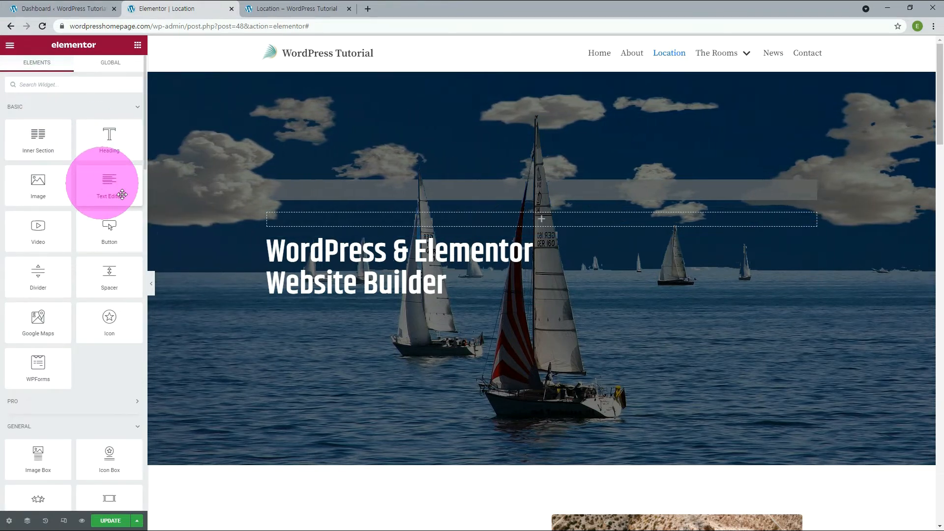
- Add a Text Editor below the heading: "Join our community of 8M+ professionals who build websites, collaborate, and grow together with the #1 web creation platform for WordPress."
{"action": "left_click_drag", "start_coordinate": [121, 195], "coordinate": [327, 293]}
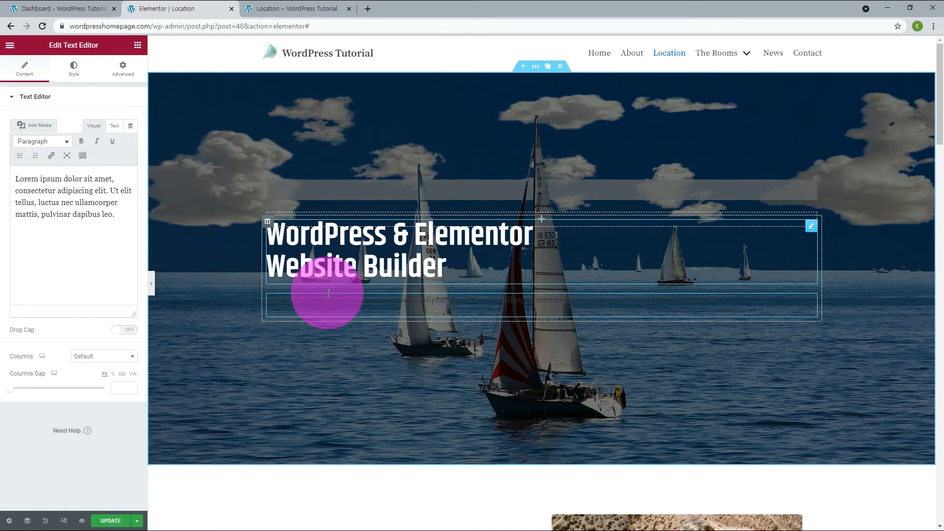
{"action": "left_click_drag", "start_coordinate": [125, 219], "coordinate": [14, 180]}
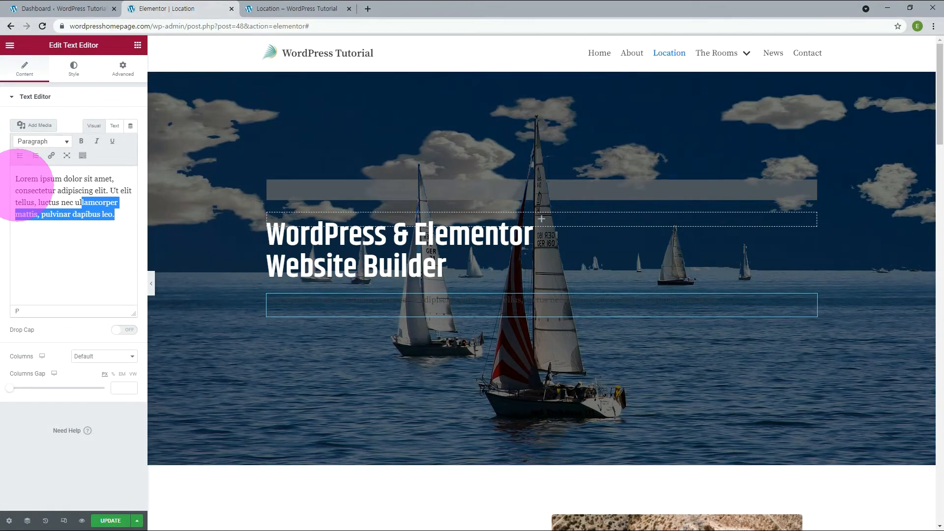
{"action": "type", "text": "Join our community of 8M+ professionals who build websites, collaborate, and grow together with the #1 web creation platform for WordPress."}
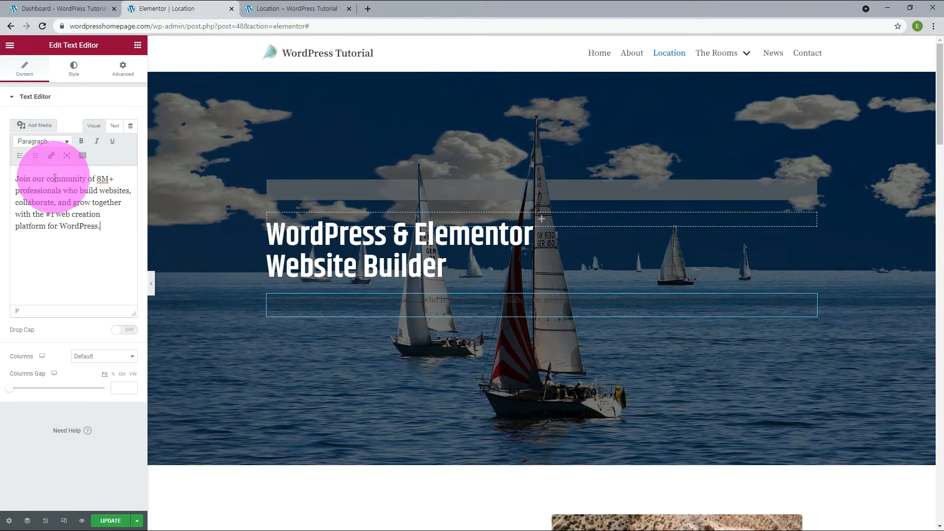
- Give the paragraph below the heading a white global text color and the global Varta font
{"action": "left_click", "coordinate": [74, 69]}
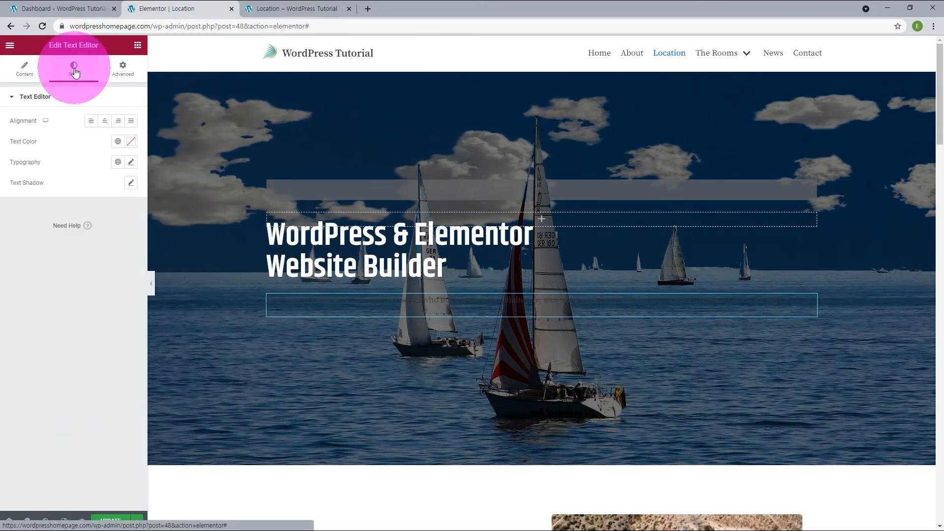
{"action": "left_click", "coordinate": [117, 143]}
{"action": "scroll", "coordinate": [59, 246], "scroll_direction": "down", "scroll_amount": 3}
{"action": "left_click", "coordinate": [57, 259]}
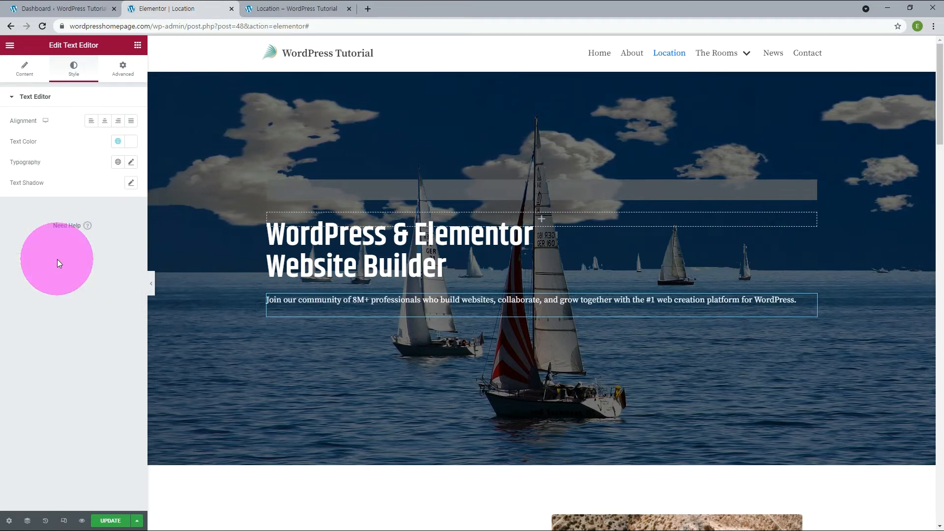
{"action": "left_click", "coordinate": [118, 163]}
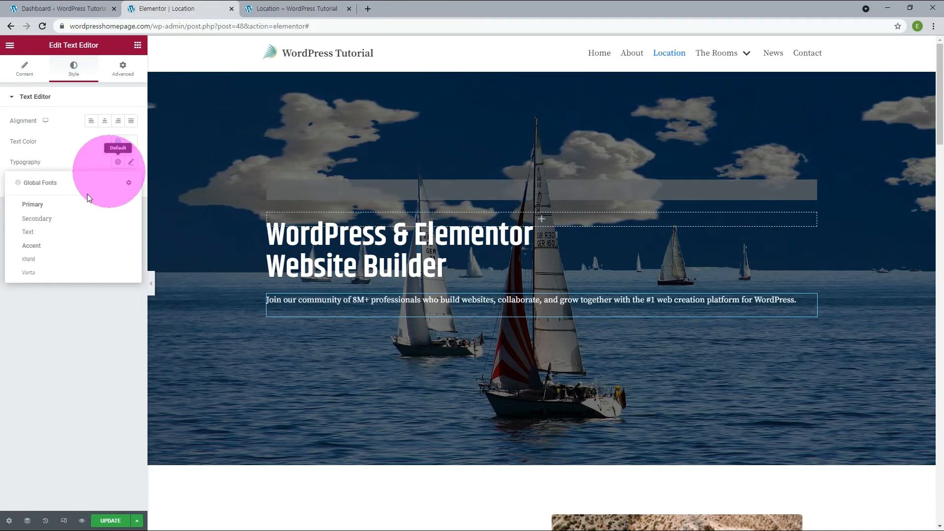
{"action": "left_click", "coordinate": [41, 273]}
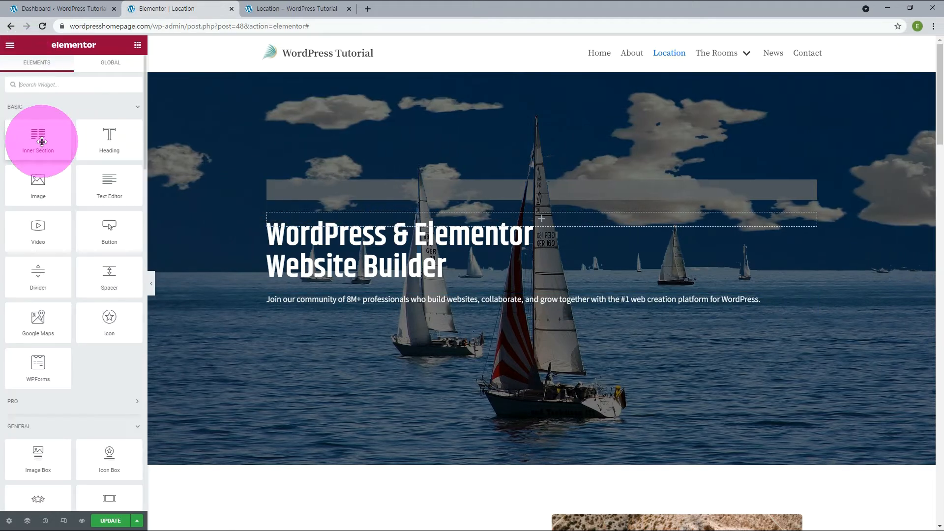
- Insert a two-column inner section directly below the heading and move the paragraph into its first column
{"action": "left_click_drag", "start_coordinate": [42, 142], "coordinate": [314, 299]}
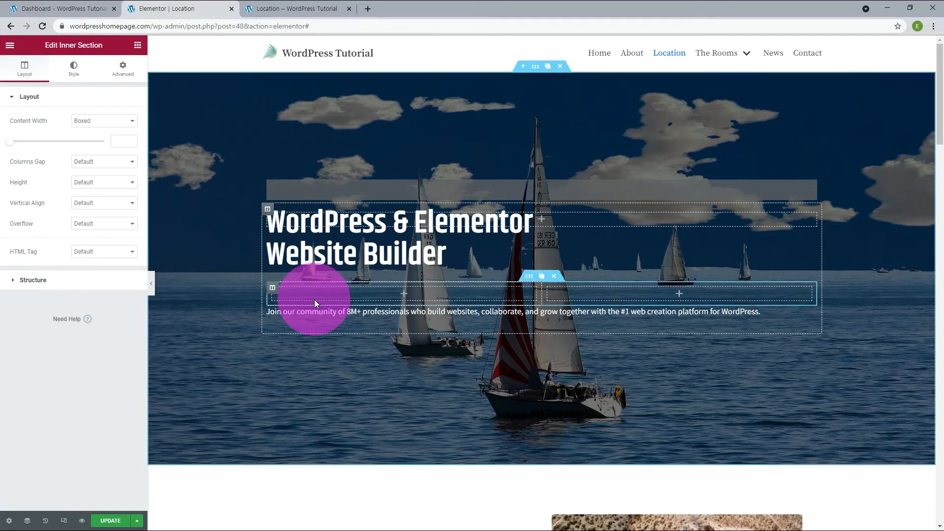
{"action": "left_click_drag", "start_coordinate": [433, 312], "coordinate": [501, 302]}
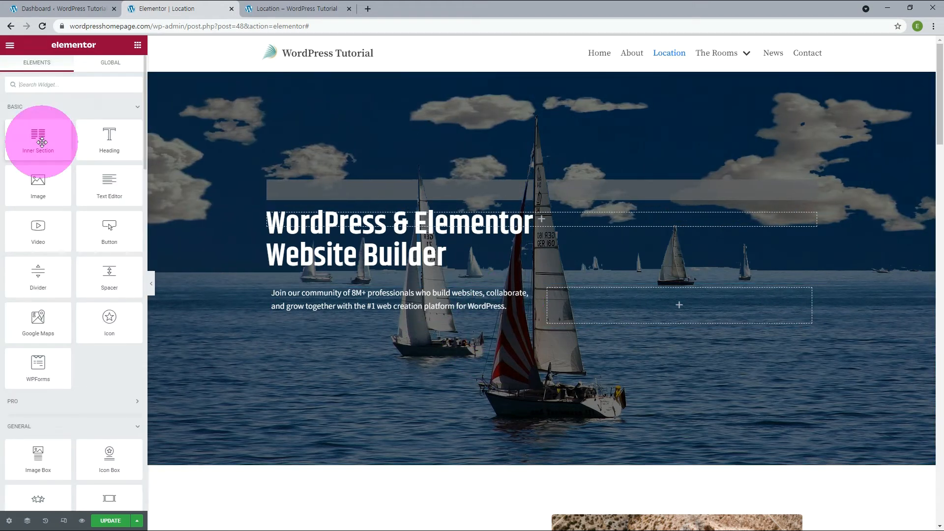
- Add another inner section below the paragraph's inner section and expand it to five columns
{"action": "left_click_drag", "start_coordinate": [42, 143], "coordinate": [332, 325]}
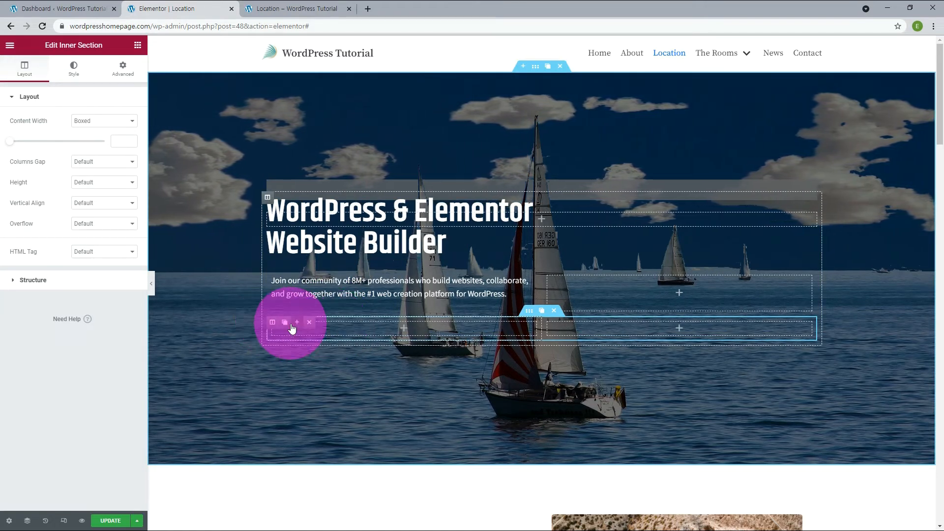
{"action": "left_click", "coordinate": [296, 325]}
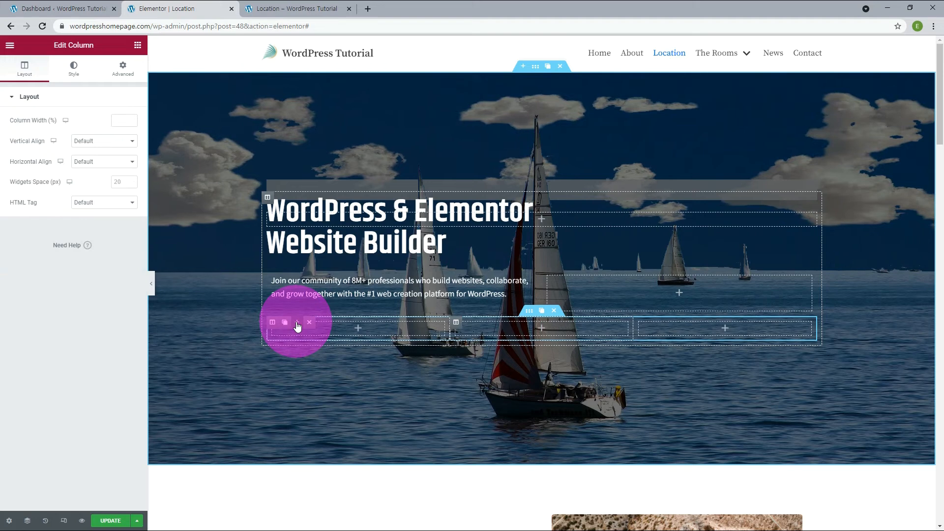
{"action": "left_click", "coordinate": [296, 325]}
{"action": "left_click", "coordinate": [297, 324]}
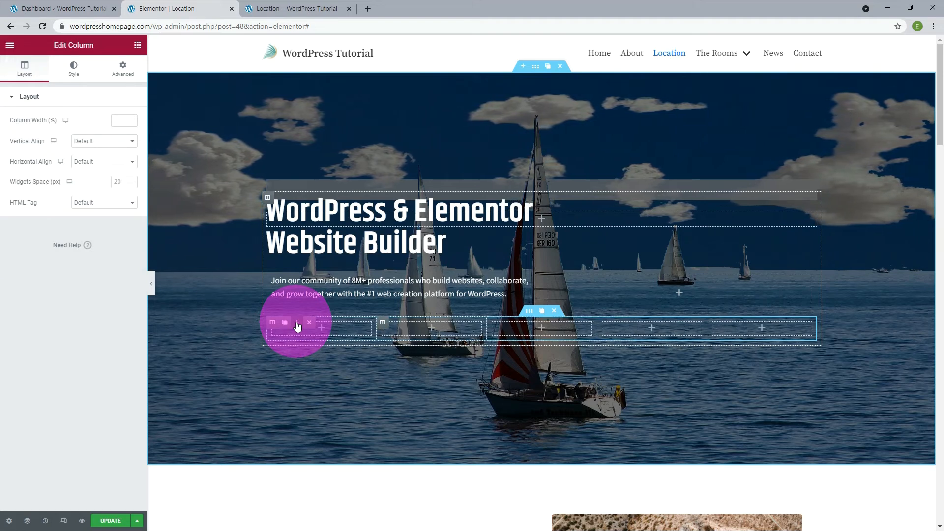
- Add a Button widget to each of the first two columns of the lower inner section and expand it to six columns
{"action": "left_click", "coordinate": [138, 45]}
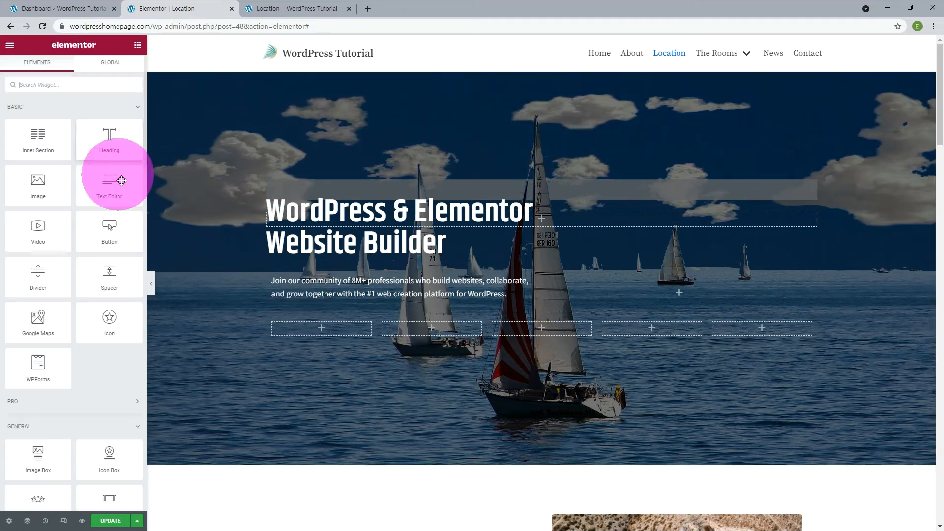
{"action": "left_click_drag", "start_coordinate": [109, 236], "coordinate": [302, 334]}
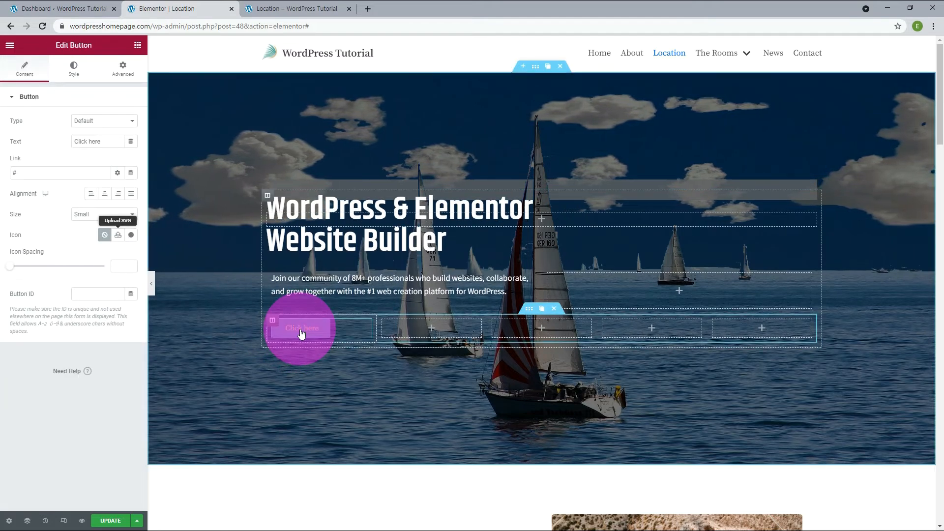
{"action": "left_click_drag", "start_coordinate": [110, 244], "coordinate": [407, 326]}
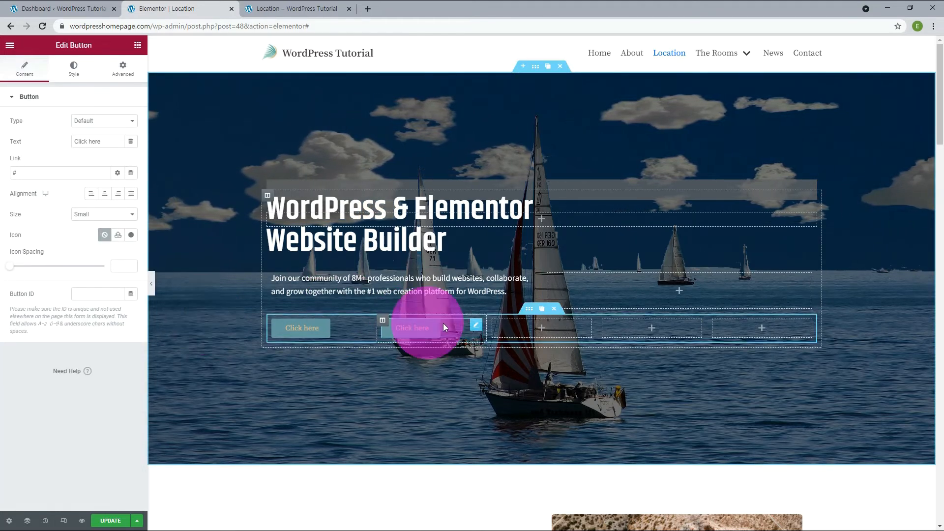
{"action": "mouse_move", "coordinate": [386, 323]}
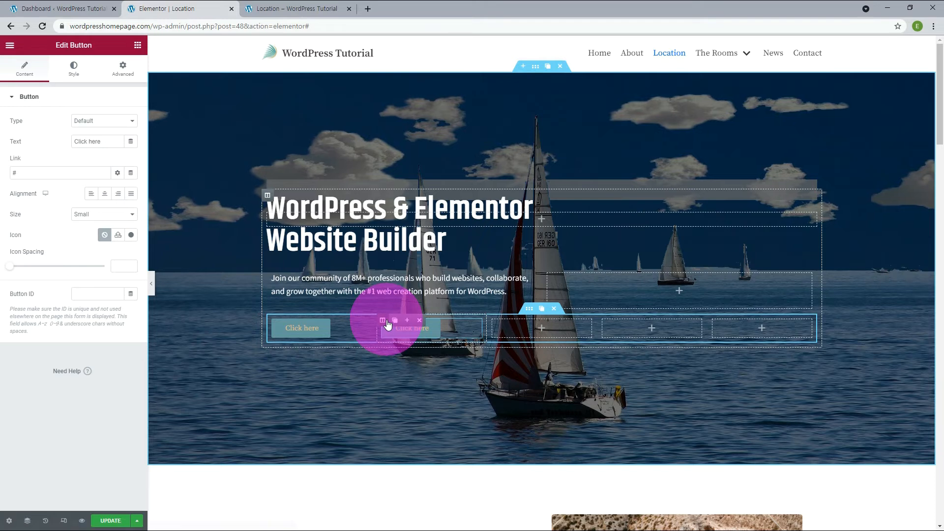
{"action": "left_click", "coordinate": [407, 321]}
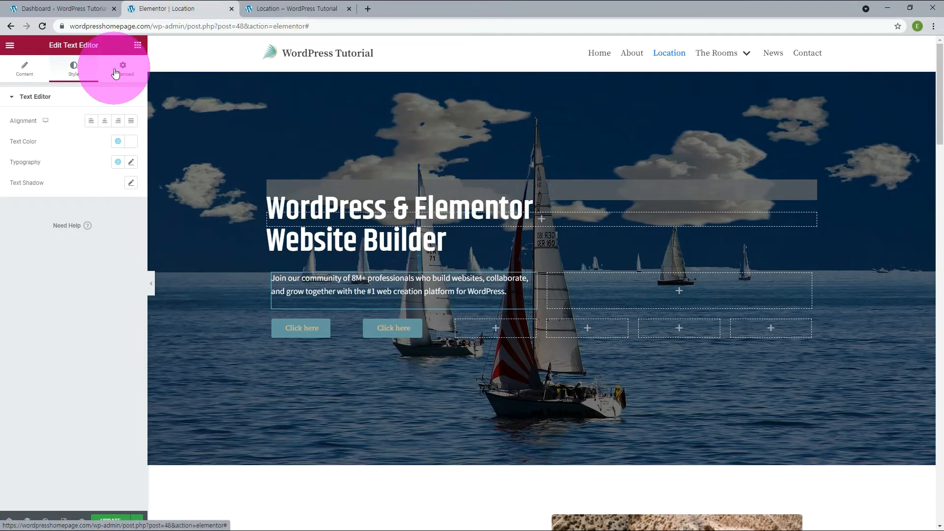
- Set the font size of the paragraph below the heading to 18 px
{"action": "left_click", "coordinate": [131, 164]}
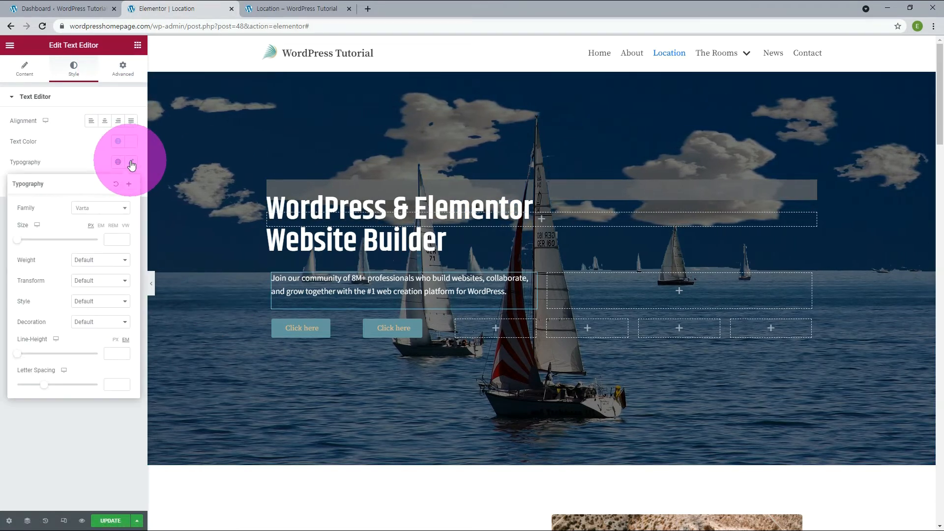
{"action": "left_click", "coordinate": [114, 238]}
{"action": "type", "text": "1"}
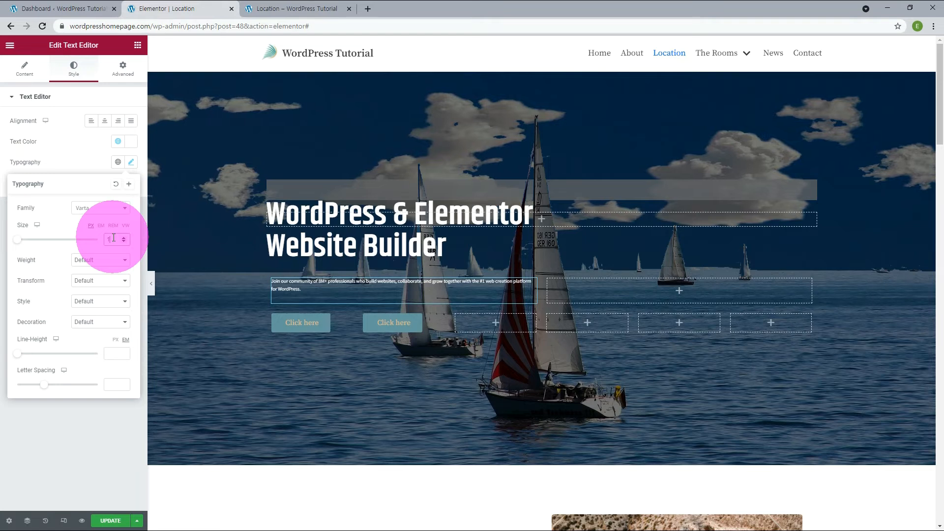
{"action": "type", "text": "8"}
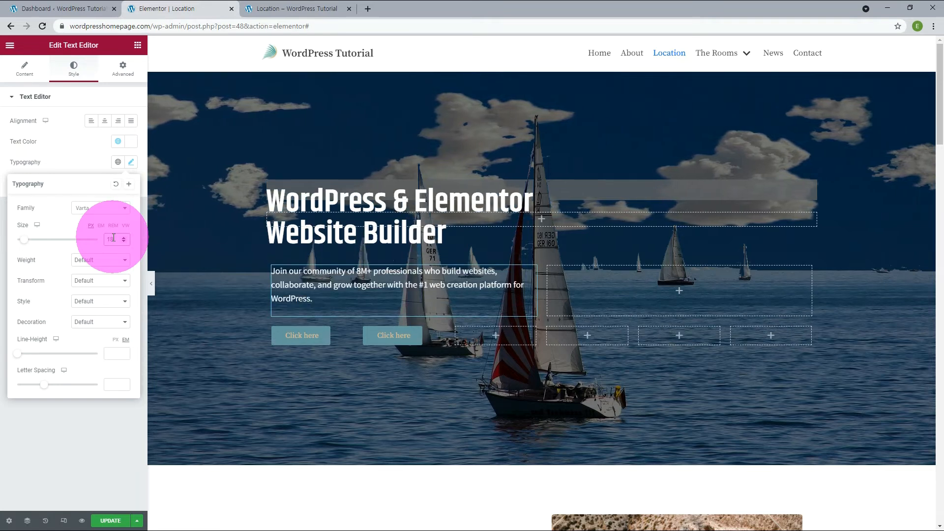
- Apply the global Khand font to the first button and set its font size to 18 px
{"action": "left_click", "coordinate": [314, 338]}
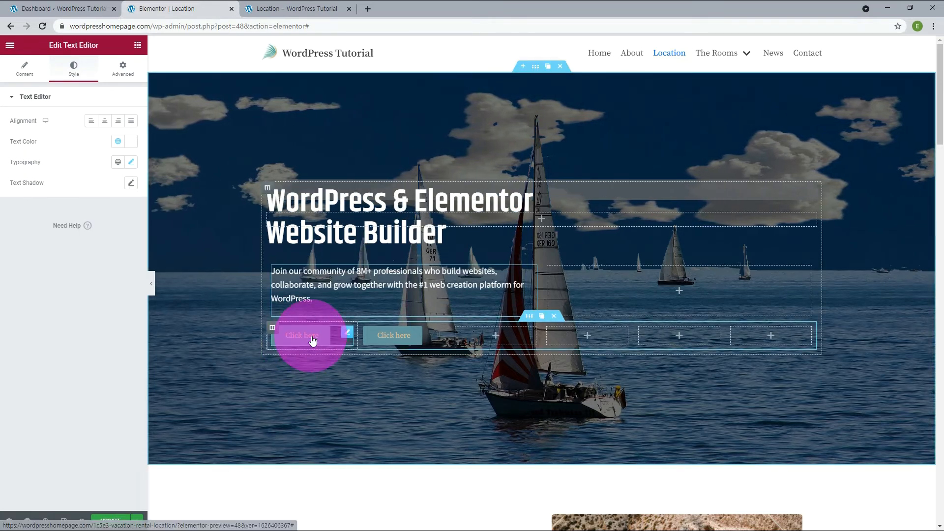
{"action": "left_click", "coordinate": [346, 334]}
{"action": "left_click", "coordinate": [80, 73]}
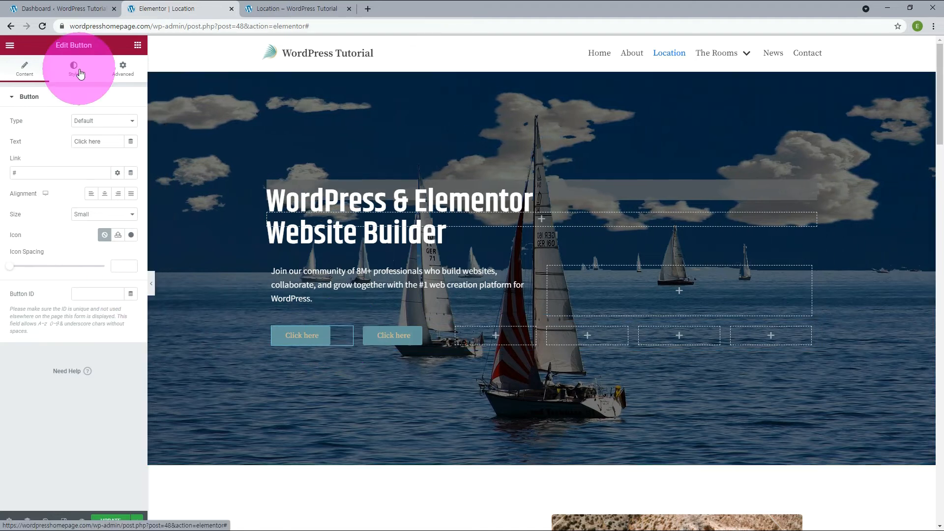
{"action": "left_click", "coordinate": [119, 121]}
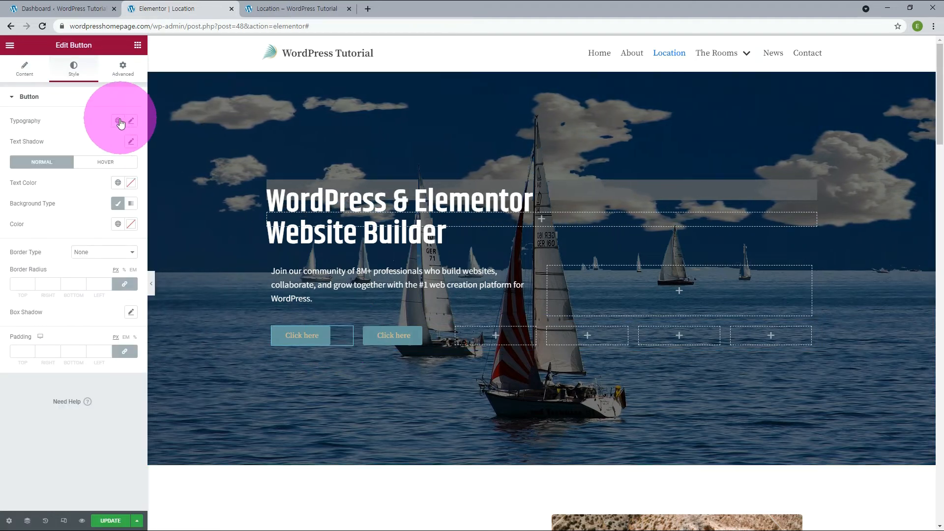
{"action": "left_click", "coordinate": [32, 221]}
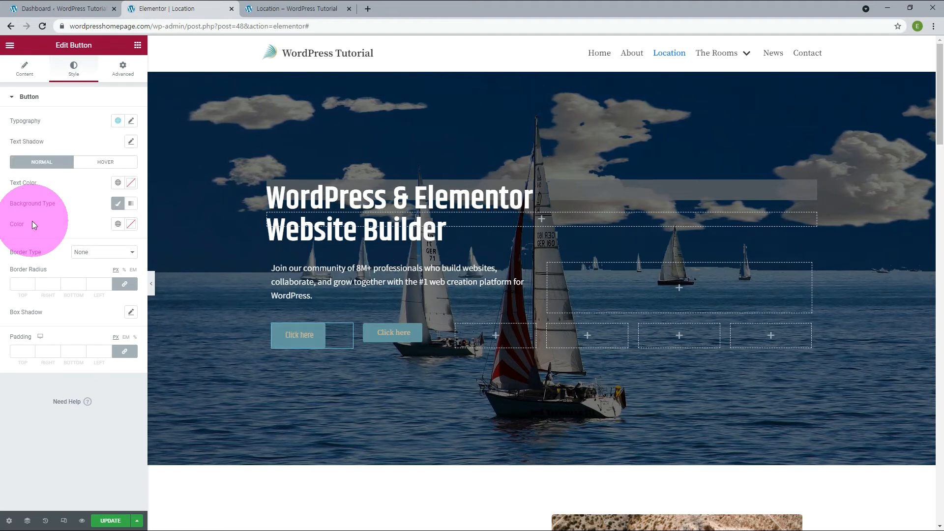
{"action": "left_click", "coordinate": [130, 122]}
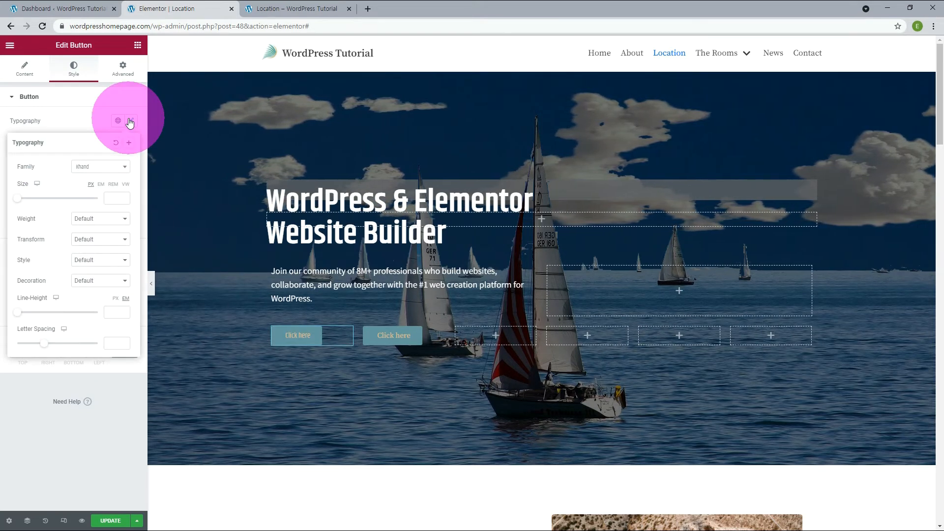
{"action": "left_click", "coordinate": [113, 199]}
{"action": "type", "text": "18"}
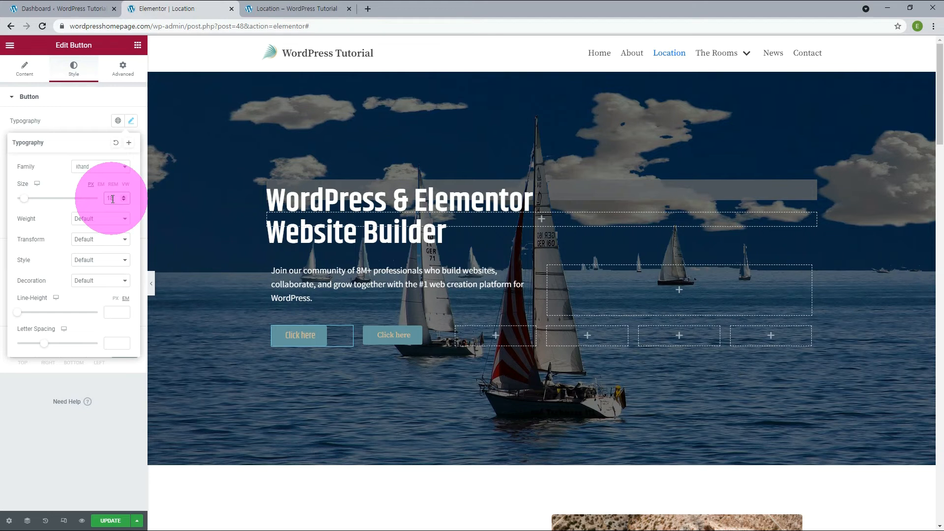
{"action": "left_click", "coordinate": [29, 71]}
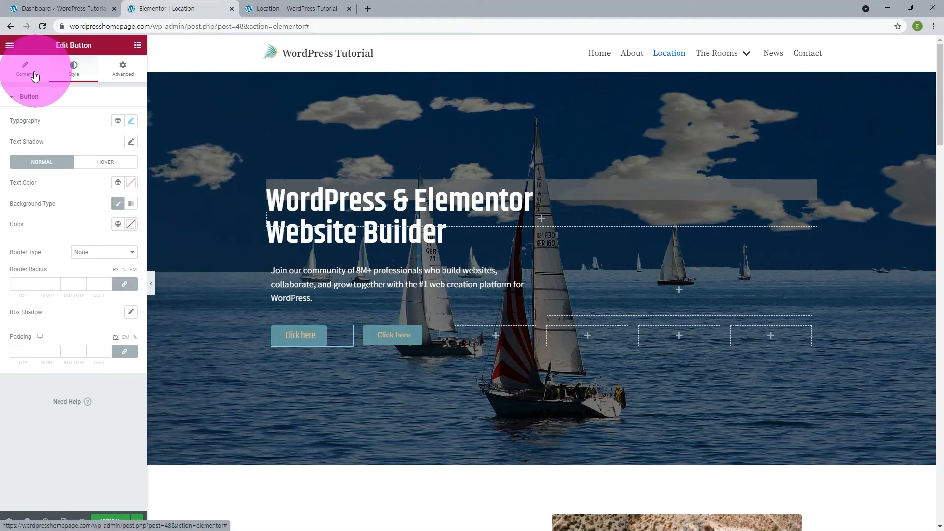
- Set the first button's size to Medium and its text to "Get Started"
{"action": "left_click", "coordinate": [34, 75]}
{"action": "left_click", "coordinate": [104, 215]}
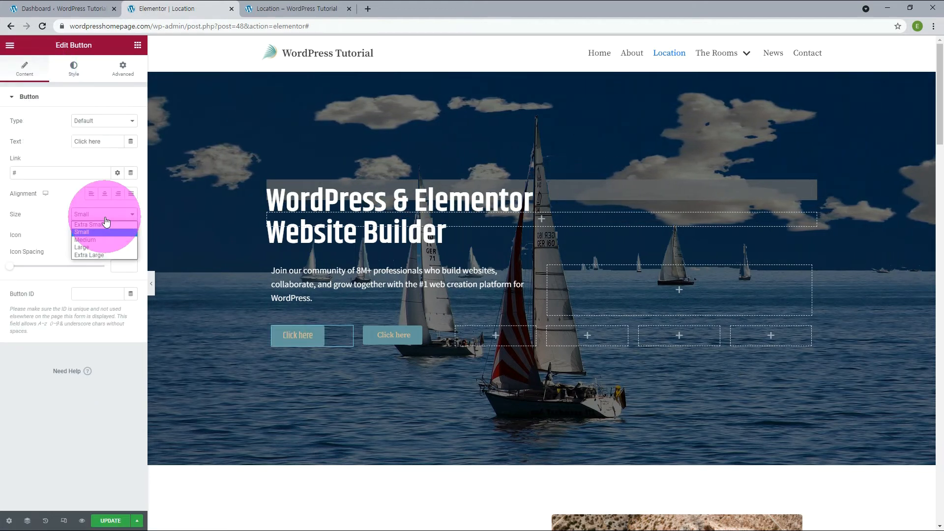
{"action": "left_click", "coordinate": [93, 239]}
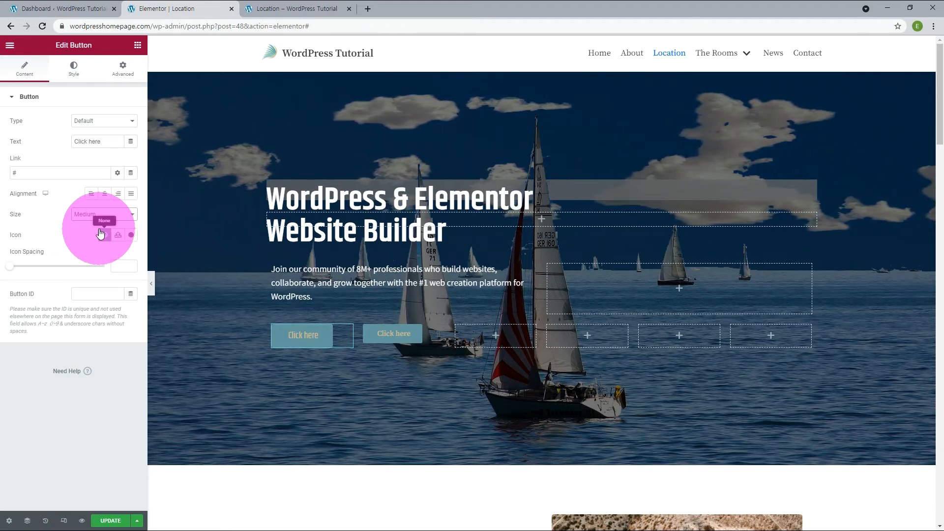
{"action": "left_click", "coordinate": [17, 153]}
{"action": "type", "text": "G"}
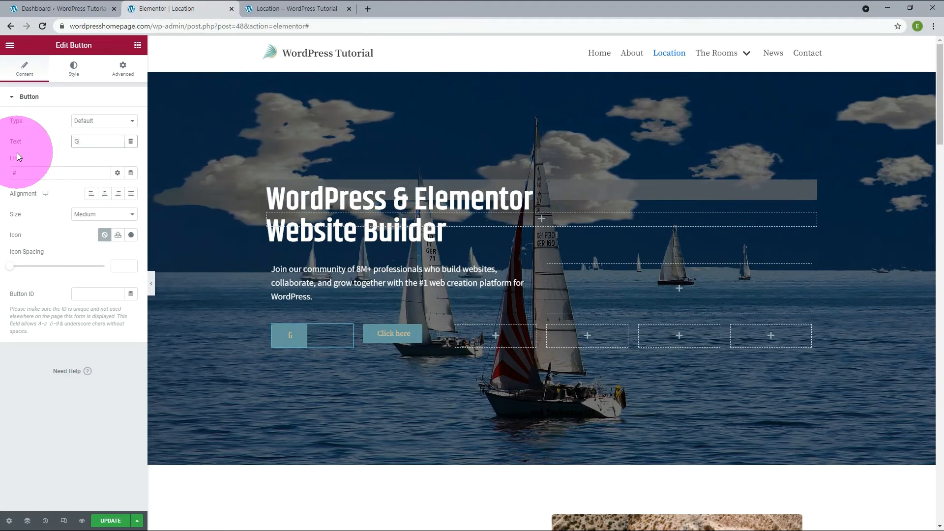
{"action": "type", "text": "et Started"}
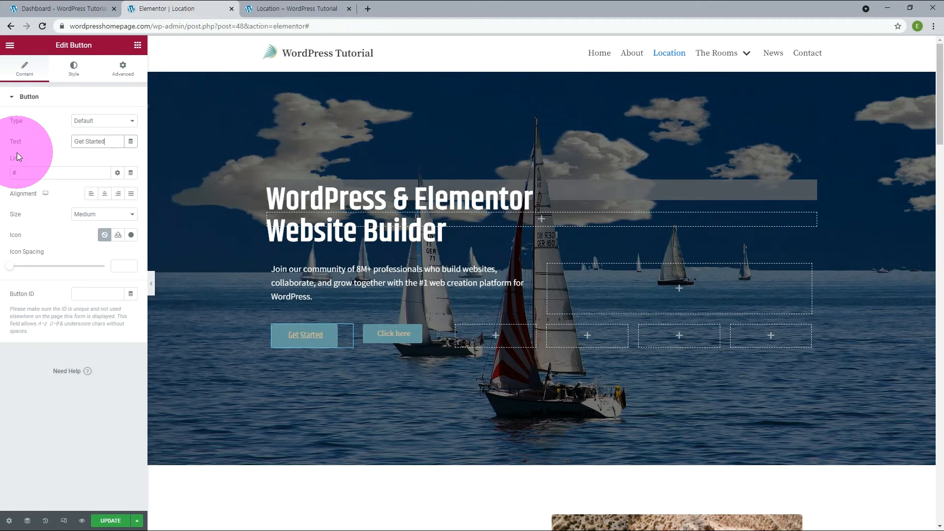
- Set the second button's text to "View Details" and its size to Medium
{"action": "left_click", "coordinate": [438, 335]}
{"action": "left_click", "coordinate": [45, 149]}
{"action": "type", "text": "Vi"}
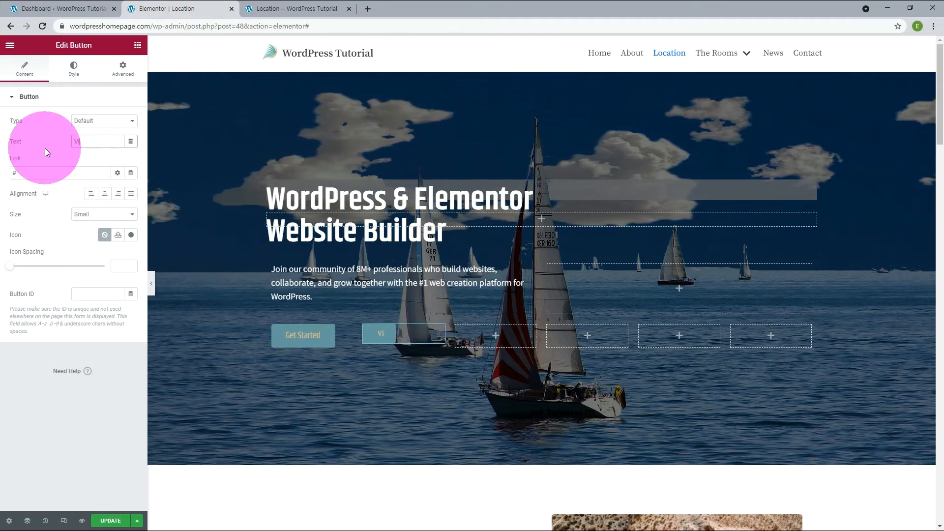
{"action": "type", "text": "ew Details"}
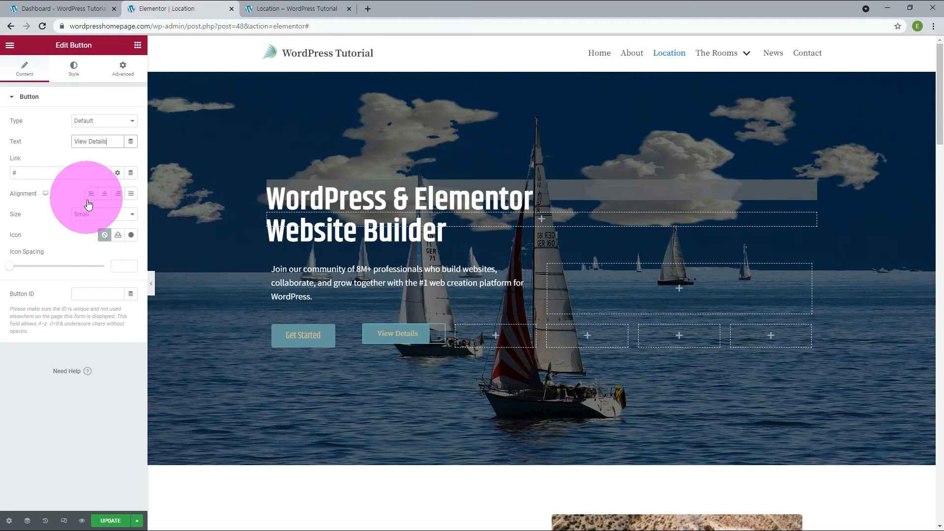
{"action": "left_click", "coordinate": [94, 216]}
{"action": "left_click", "coordinate": [92, 240]}
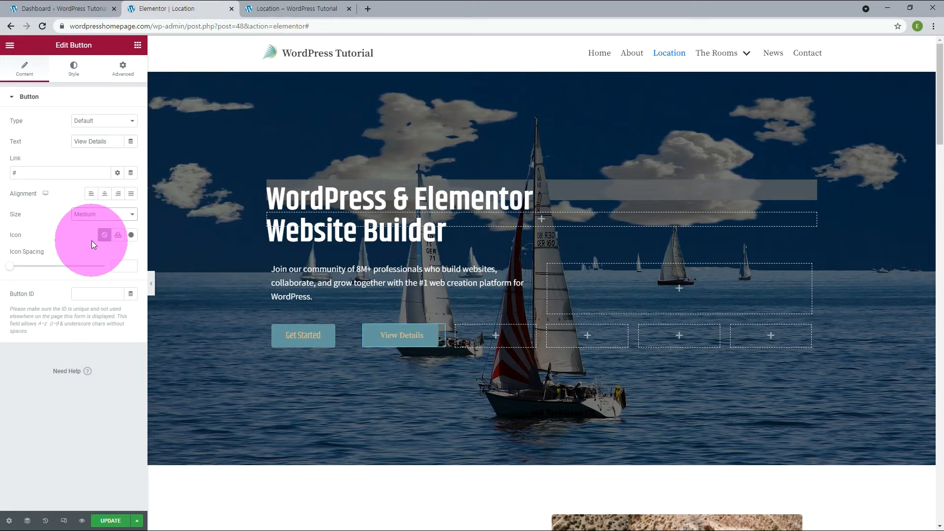
- Set the text color of the View Details button to white (#ffffff)
{"action": "left_click", "coordinate": [74, 70]}
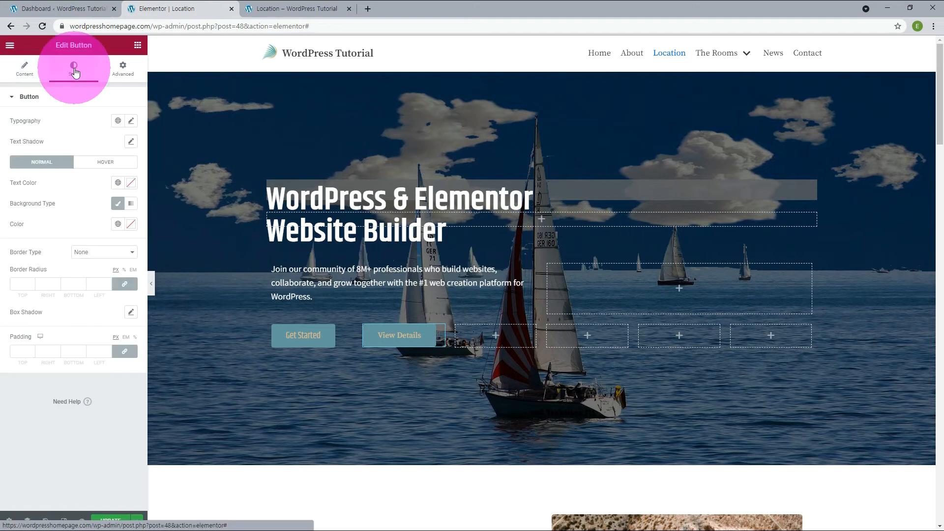
{"action": "left_click", "coordinate": [131, 183]}
{"action": "left_click", "coordinate": [49, 333]}
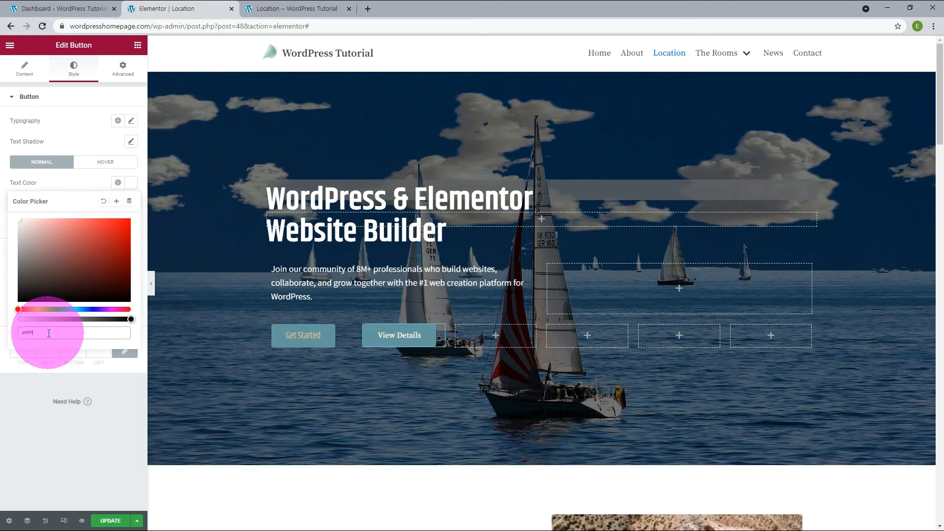
- Give the View Details button the global Khand font at 18 px and a border radius of 0 px
{"action": "left_click", "coordinate": [117, 122]}
{"action": "left_click", "coordinate": [116, 123]}
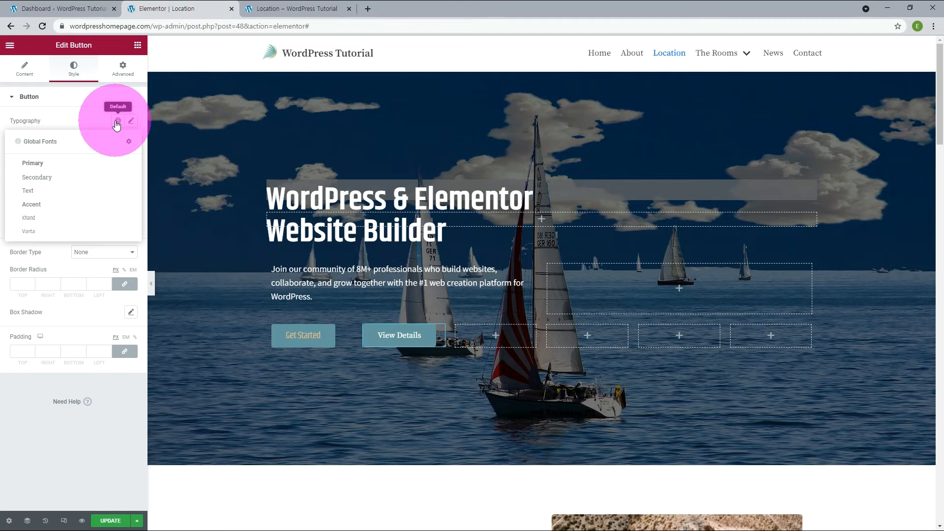
{"action": "left_click", "coordinate": [43, 217]}
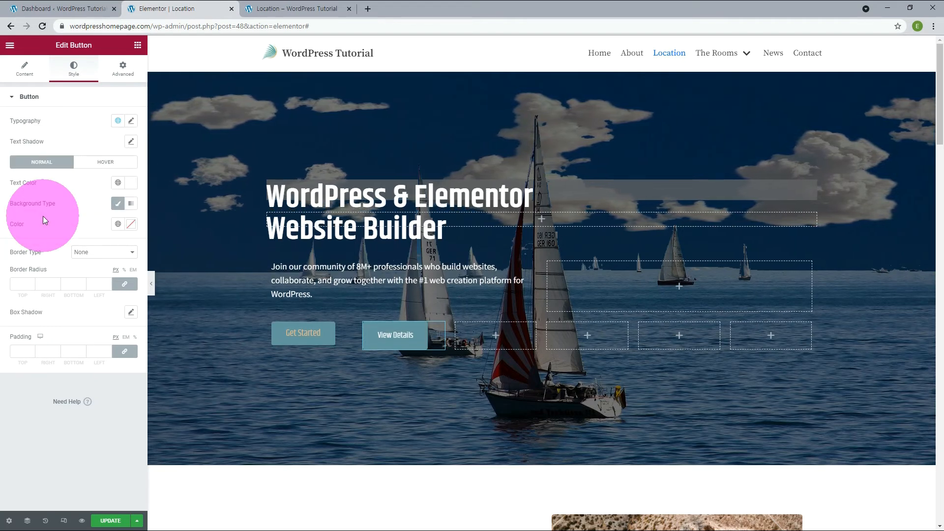
{"action": "left_click", "coordinate": [131, 121]}
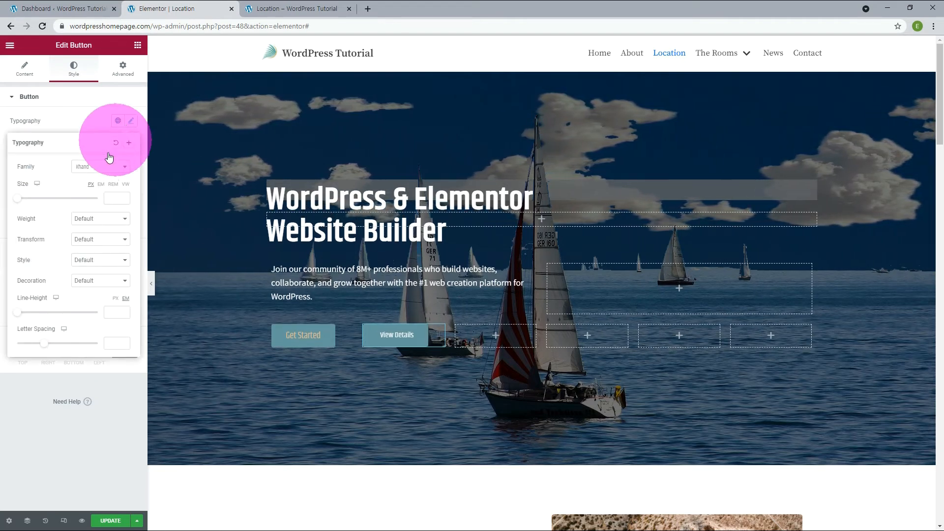
{"action": "left_click", "coordinate": [116, 197]}
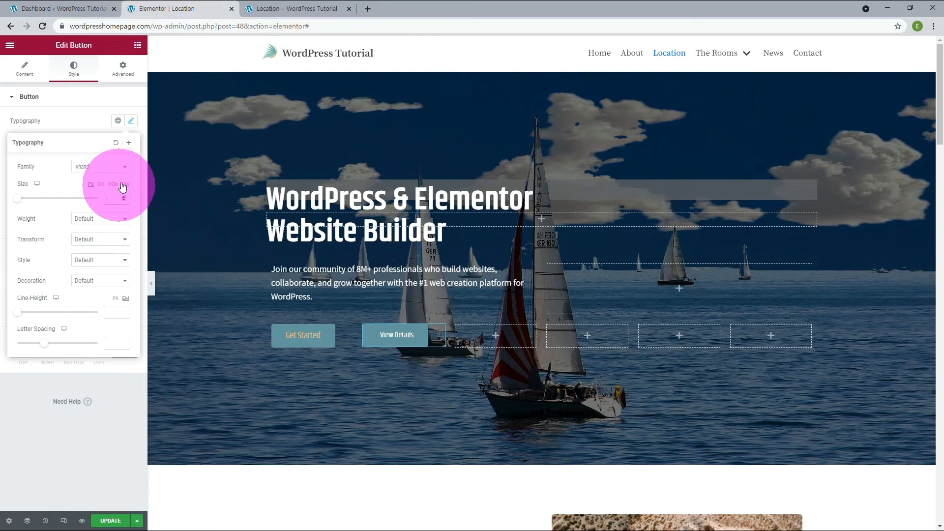
{"action": "type", "text": "18"}
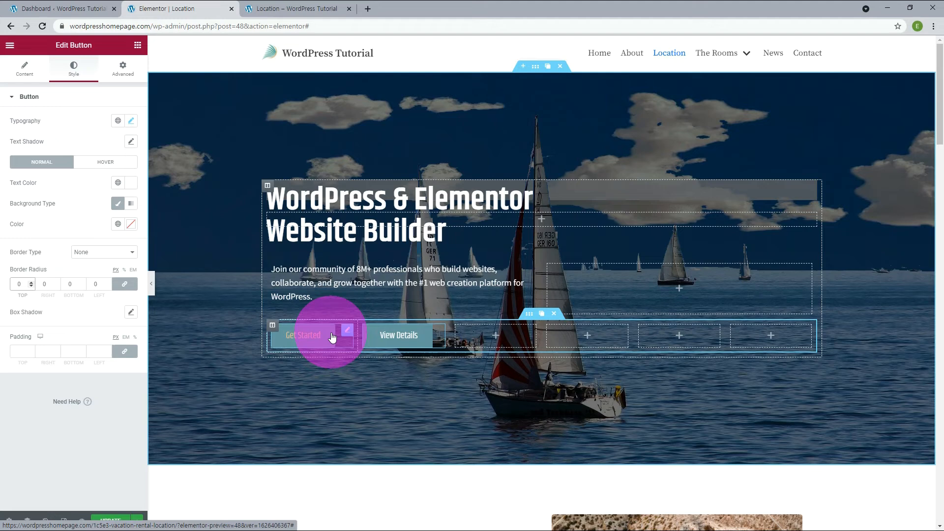
- Set the Get Started button's border radius to 0 px and its text color to the global white
{"action": "left_click", "coordinate": [348, 331]}
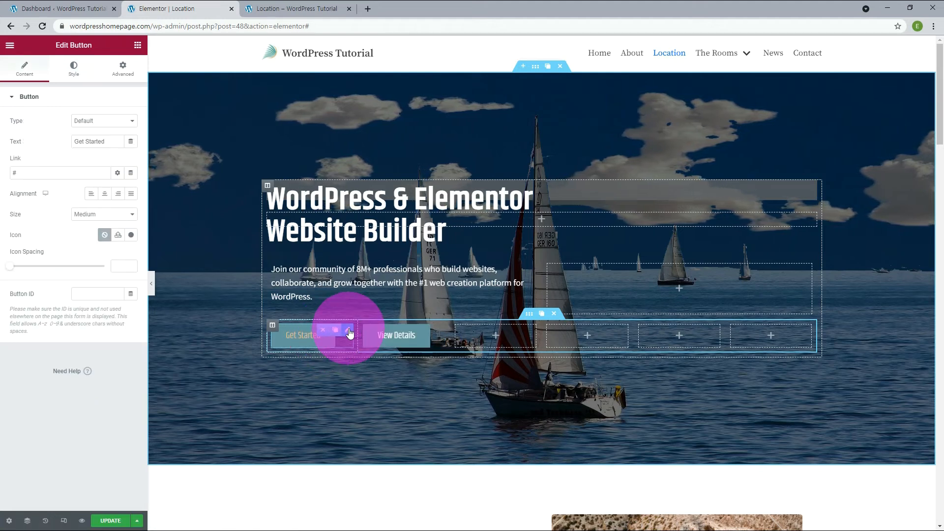
{"action": "left_click", "coordinate": [75, 76]}
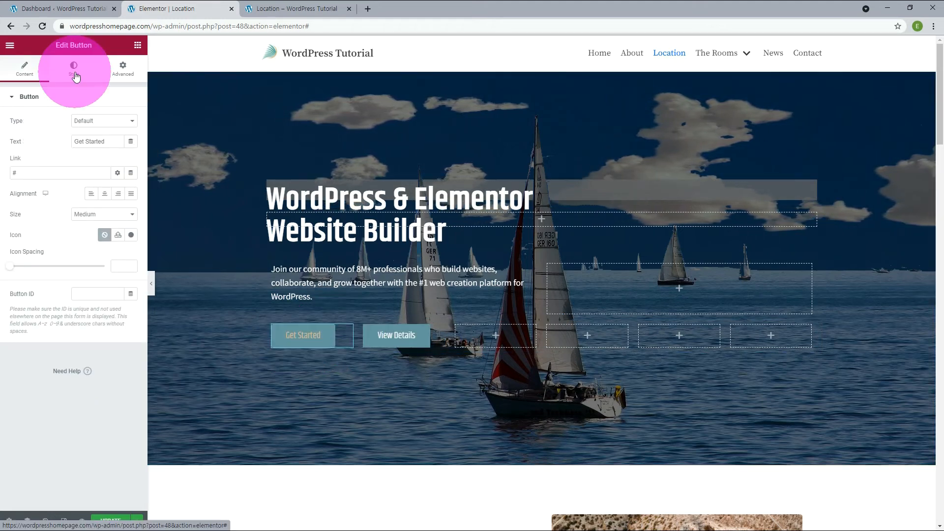
{"action": "left_click", "coordinate": [21, 284]}
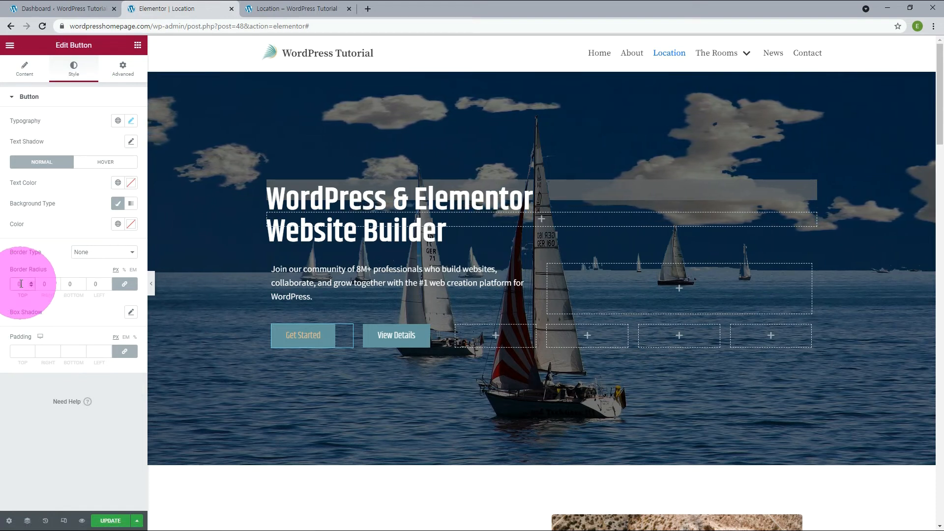
{"action": "left_click", "coordinate": [118, 184]}
{"action": "scroll", "coordinate": [72, 295], "scroll_direction": "down", "scroll_amount": 3}
{"action": "left_click", "coordinate": [72, 299]}
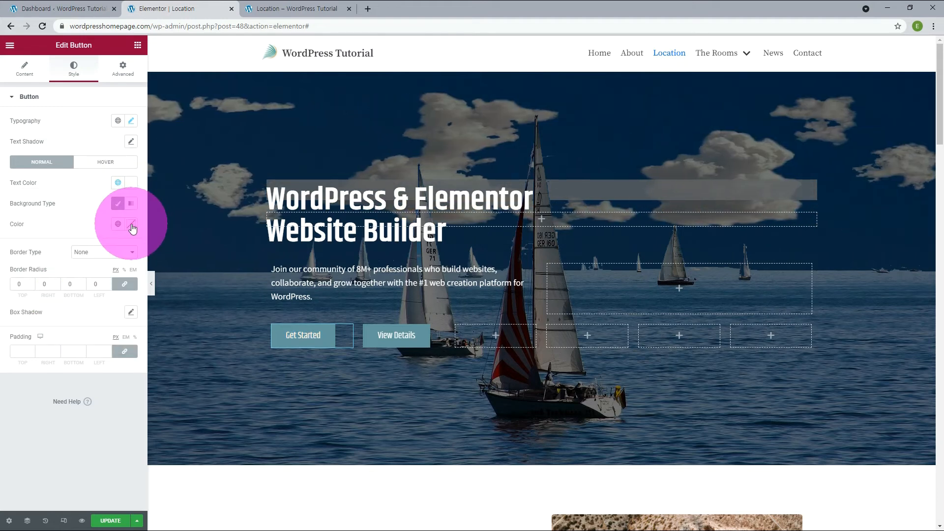
- Set the background color of the Get Started button to #0066ff
{"action": "left_click", "coordinate": [132, 224]}
{"action": "type", "text": "#00"}
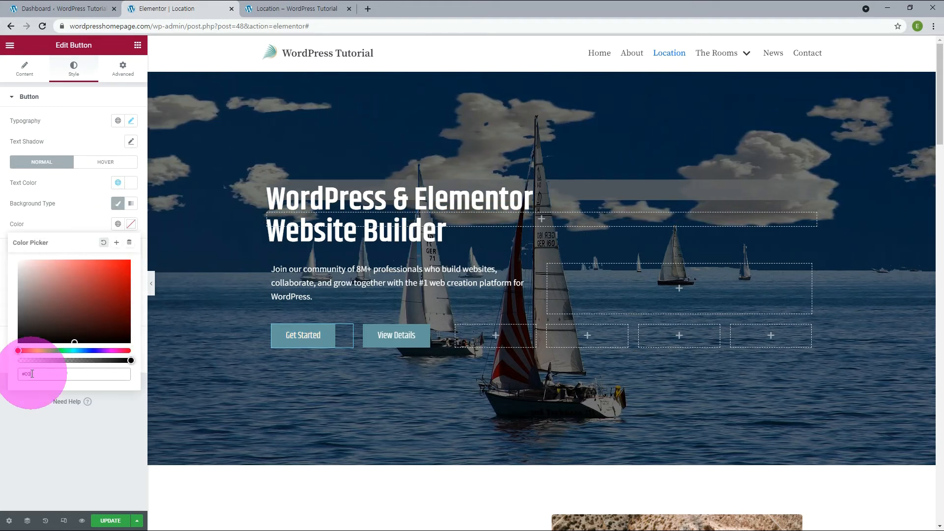
{"action": "type", "text": "66ff"}
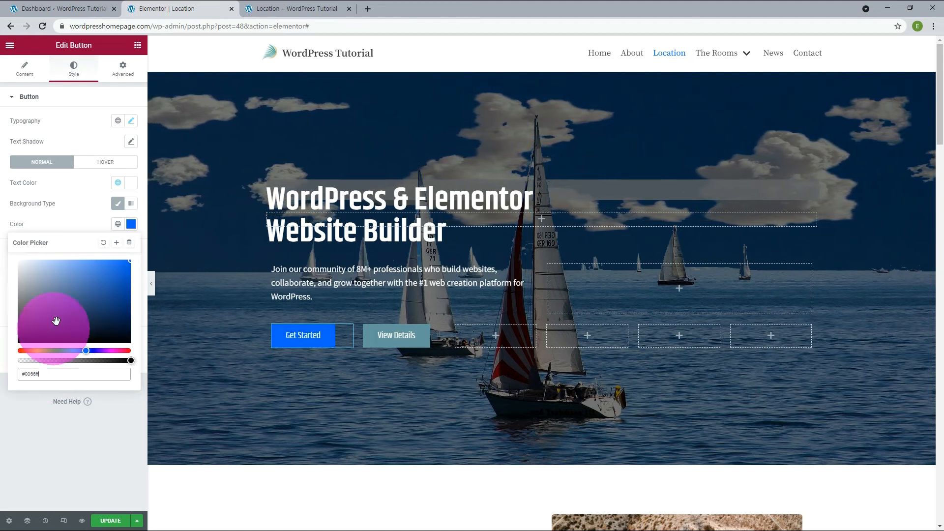
- Give the Get Started button a solid border with a width of 2 on all sides and the color #0066ff
{"action": "left_click", "coordinate": [2, 286]}
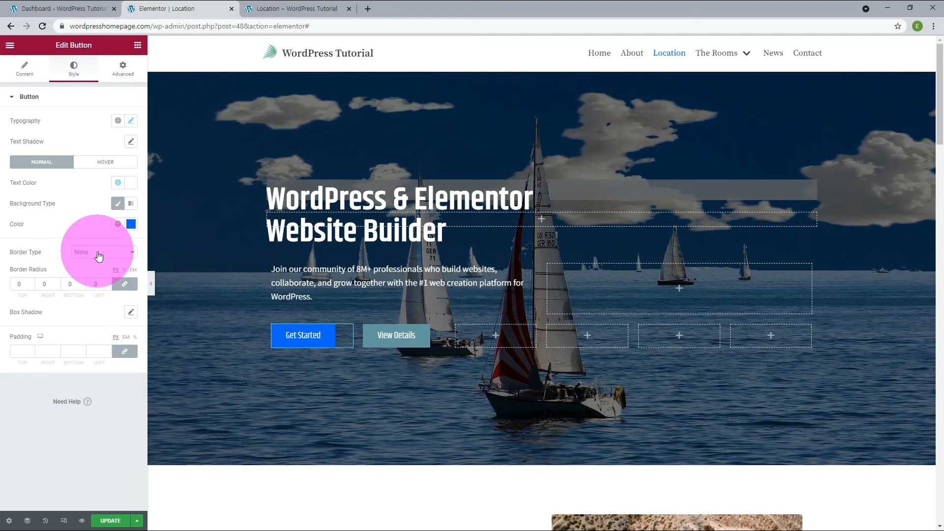
{"action": "left_click", "coordinate": [96, 253]}
{"action": "left_click", "coordinate": [85, 269]}
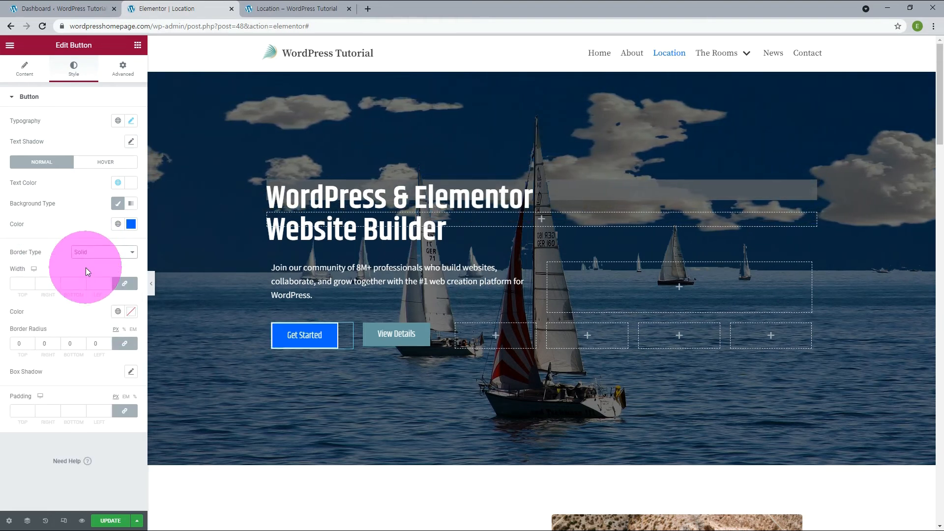
{"action": "type", "text": "2"}
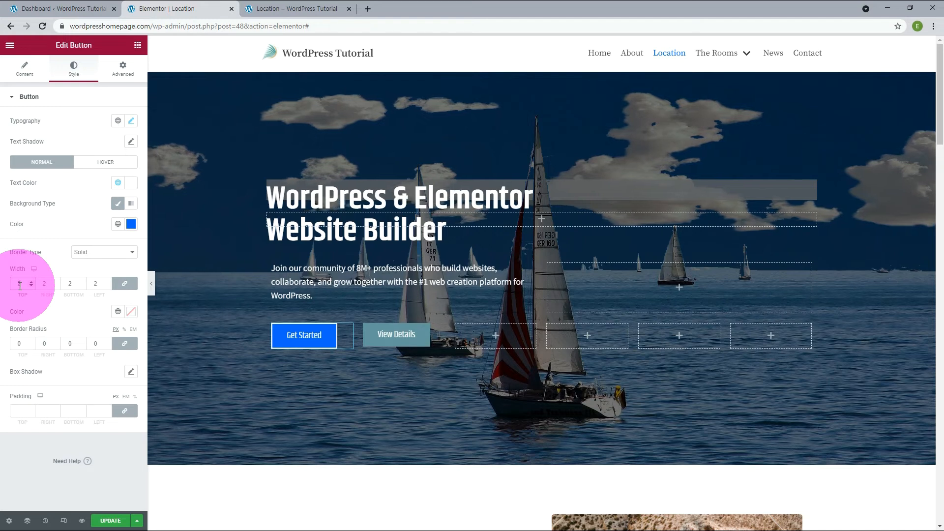
{"action": "left_click", "coordinate": [130, 311]}
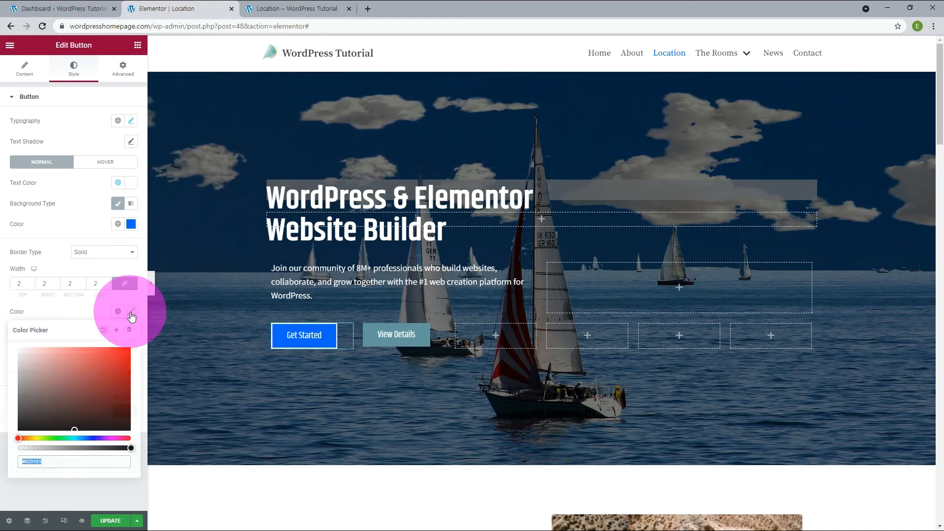
{"action": "triple_click", "coordinate": [41, 462]}
{"action": "left_click", "coordinate": [37, 462]}
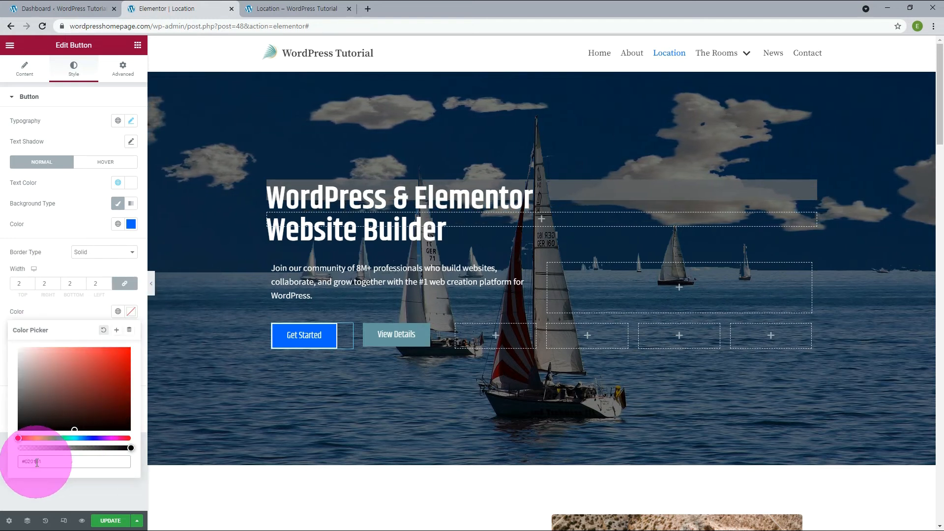
{"action": "type", "text": "00"}
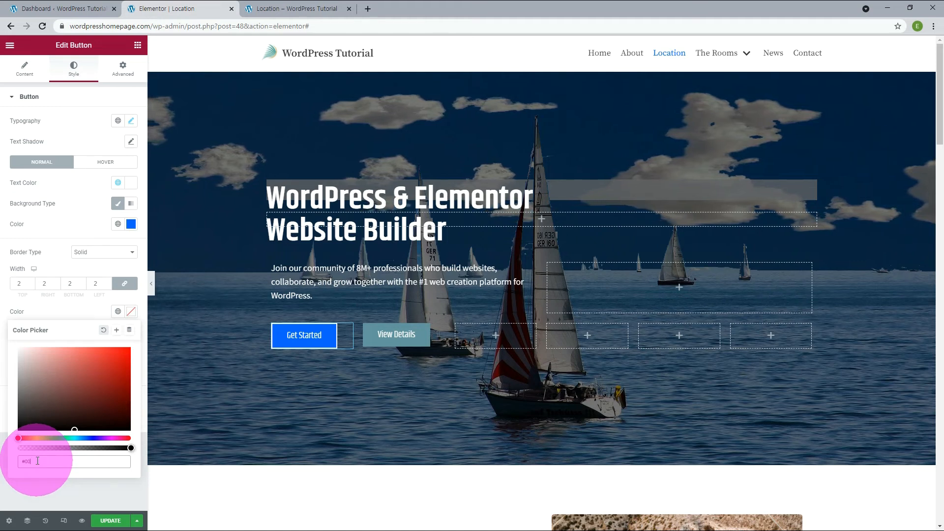
{"action": "type", "text": "66ff"}
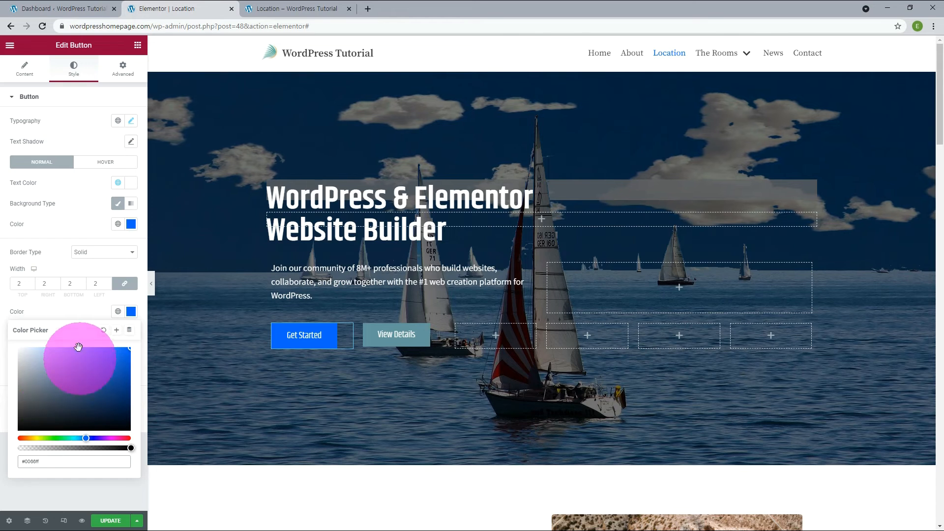
{"action": "left_click", "coordinate": [75, 307]}
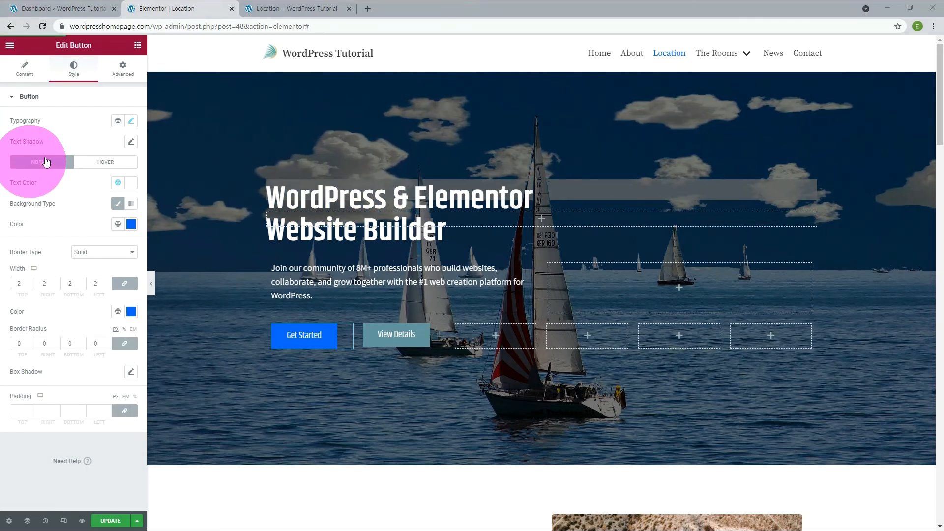
- Make the Get Started button's hover background color fully transparent
{"action": "left_click", "coordinate": [97, 163]}
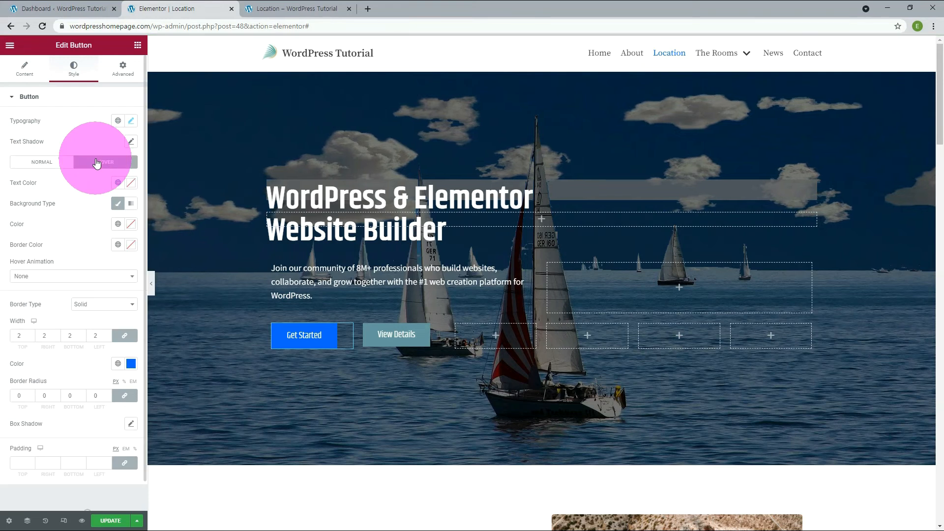
{"action": "left_click", "coordinate": [131, 225]}
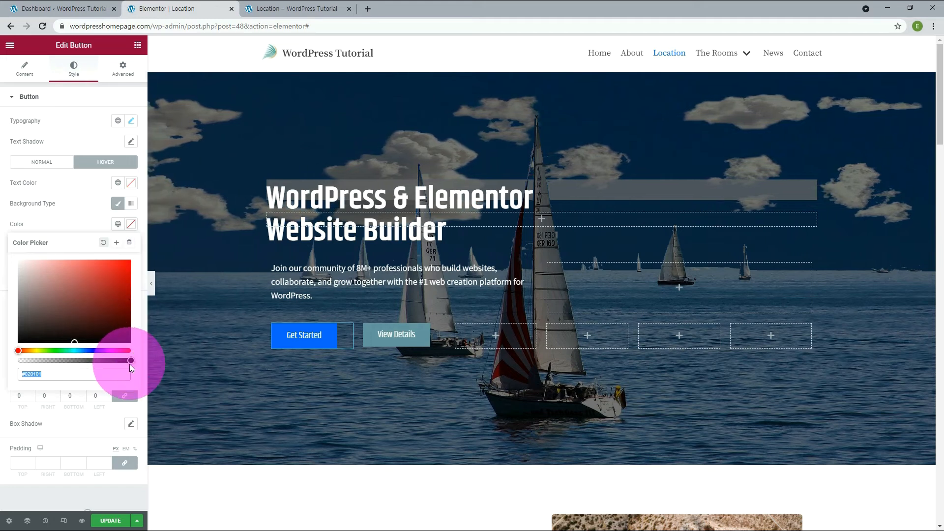
{"action": "left_click_drag", "start_coordinate": [111, 366], "coordinate": [3, 377]}
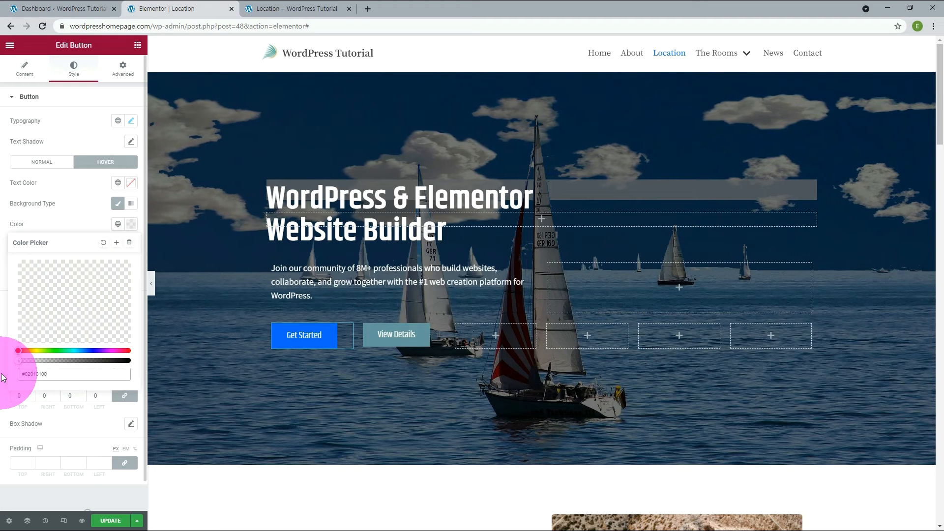
{"action": "left_click", "coordinate": [57, 226]}
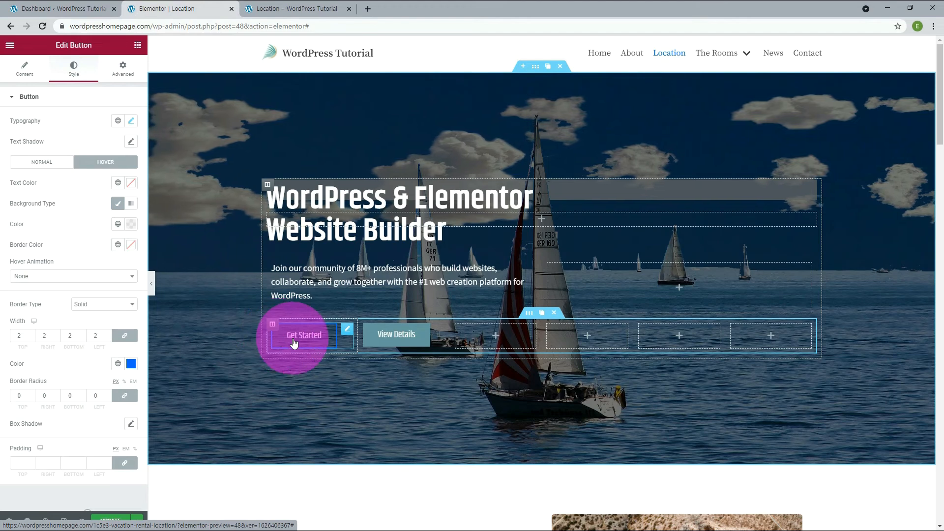
{"action": "key", "text": "ctrl+Tab"}
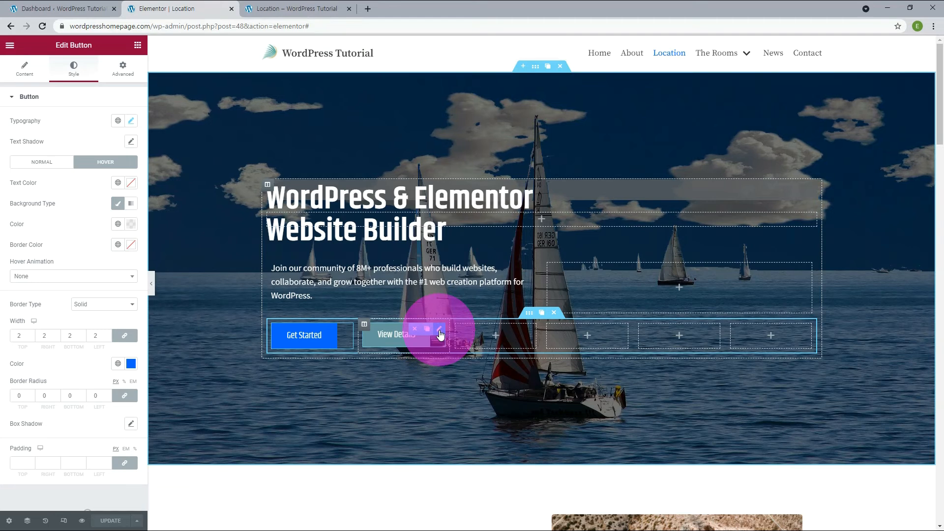
- Make the View Details button's normal background color fully transparent
{"action": "left_click", "coordinate": [440, 335]}
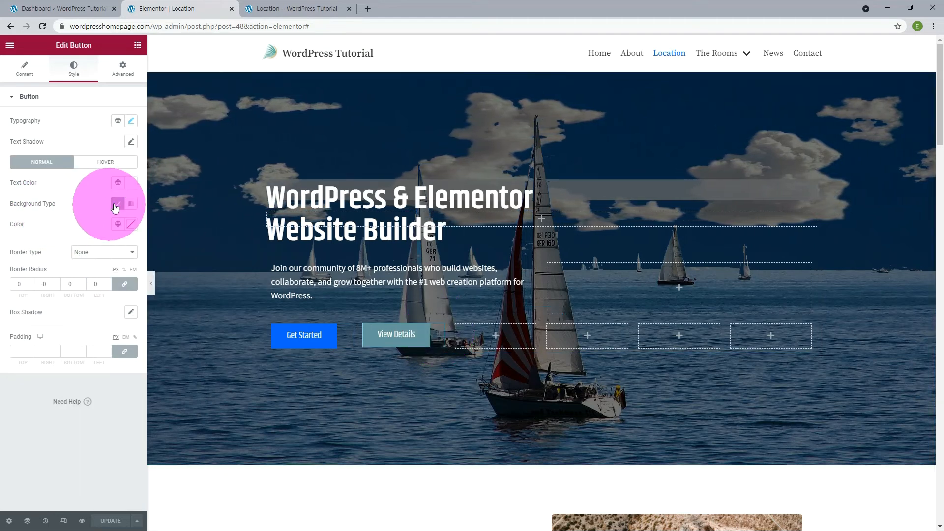
{"action": "left_click", "coordinate": [131, 224]}
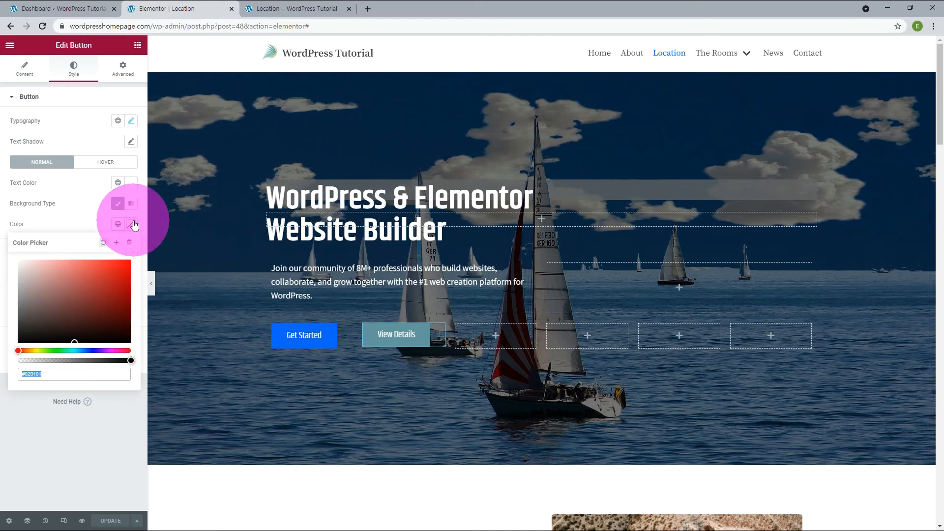
{"action": "left_click_drag", "start_coordinate": [126, 360], "coordinate": [13, 364]}
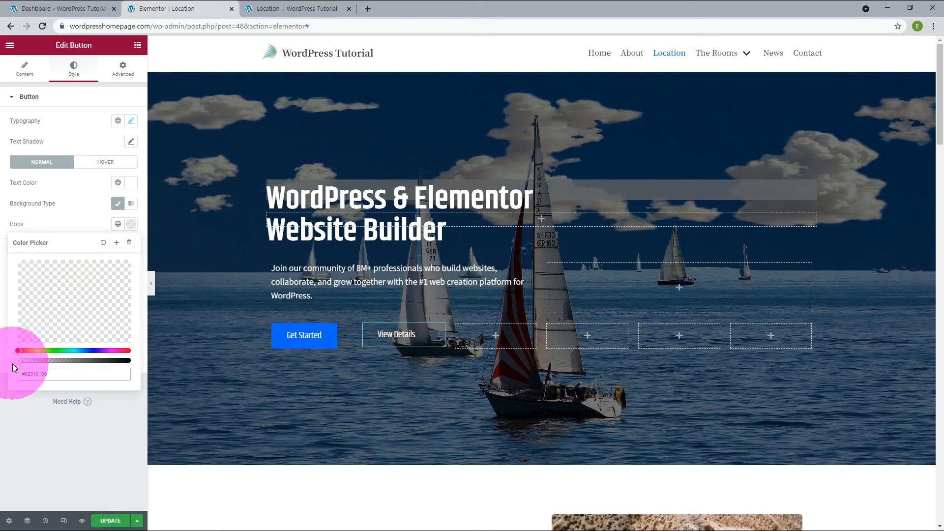
{"action": "left_click", "coordinate": [73, 219]}
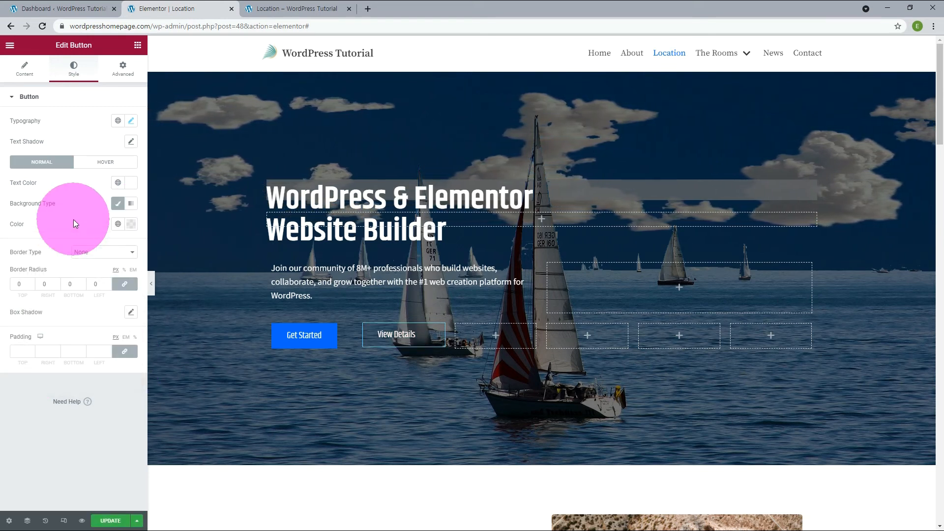
- Give the View Details button a solid border with a width of 2 on all sides and the color #0066ff
{"action": "left_click", "coordinate": [88, 252]}
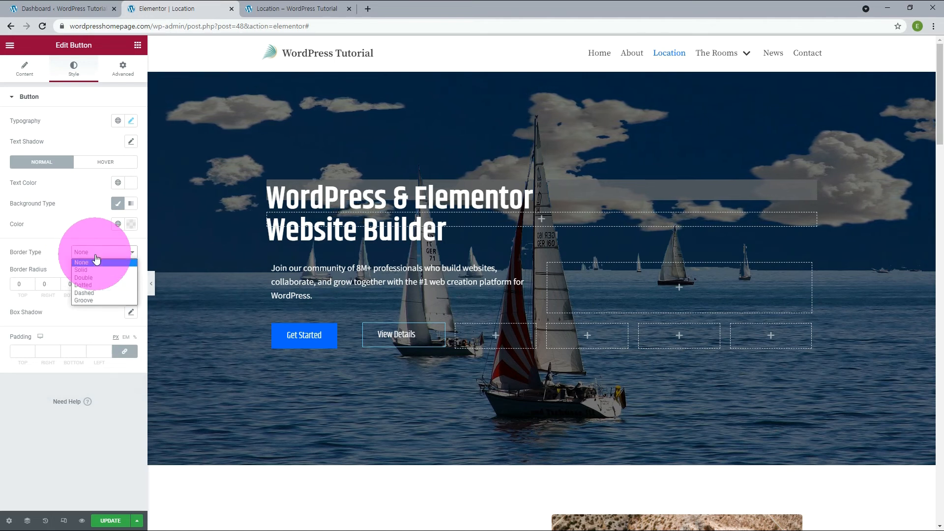
{"action": "left_click", "coordinate": [83, 270]}
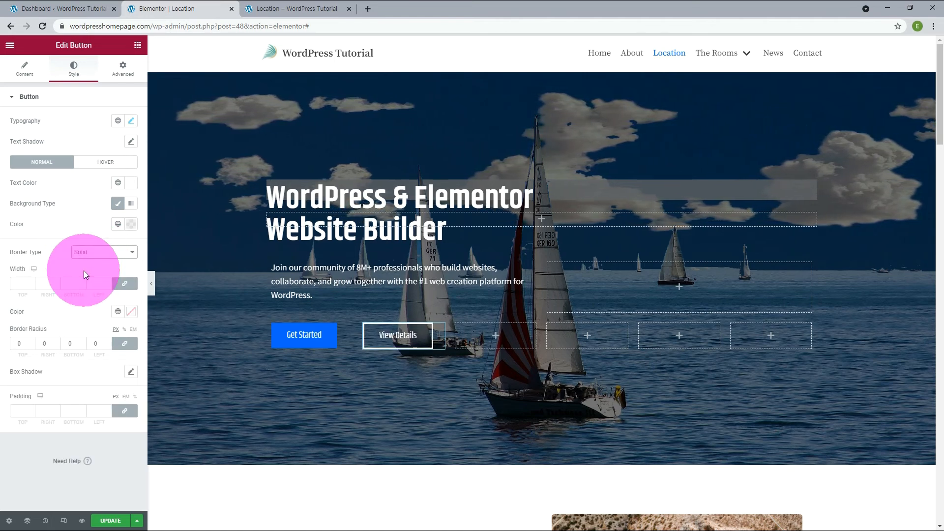
{"action": "left_click", "coordinate": [28, 284]}
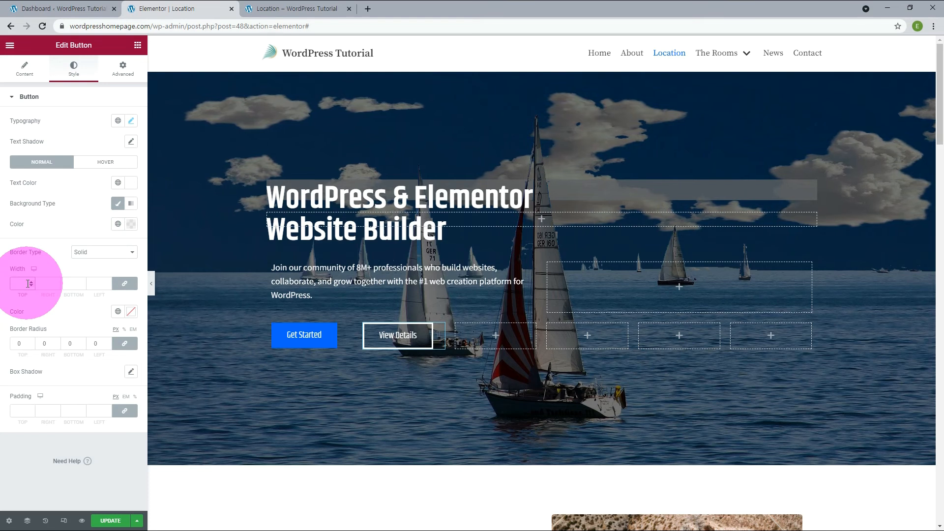
{"action": "type", "text": "2"}
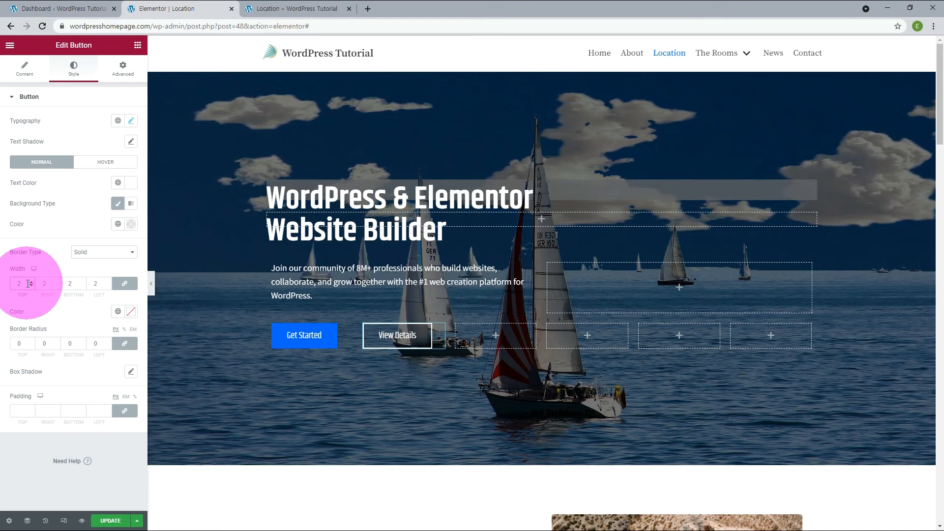
{"action": "left_click", "coordinate": [131, 316]}
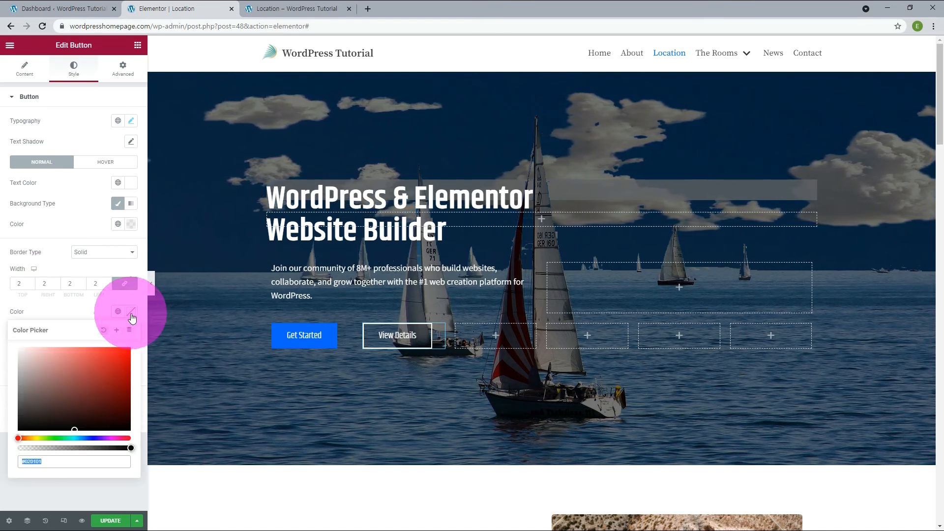
{"action": "type", "text": "0066ff"}
{"action": "left_click", "coordinate": [79, 283]}
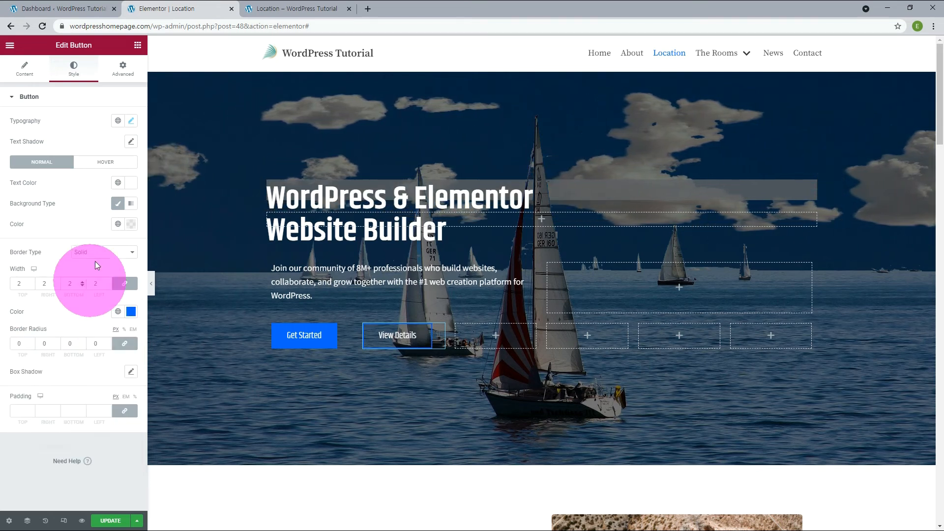
- Set the hover background color of the View Details button to #0066ff
{"action": "left_click", "coordinate": [99, 164]}
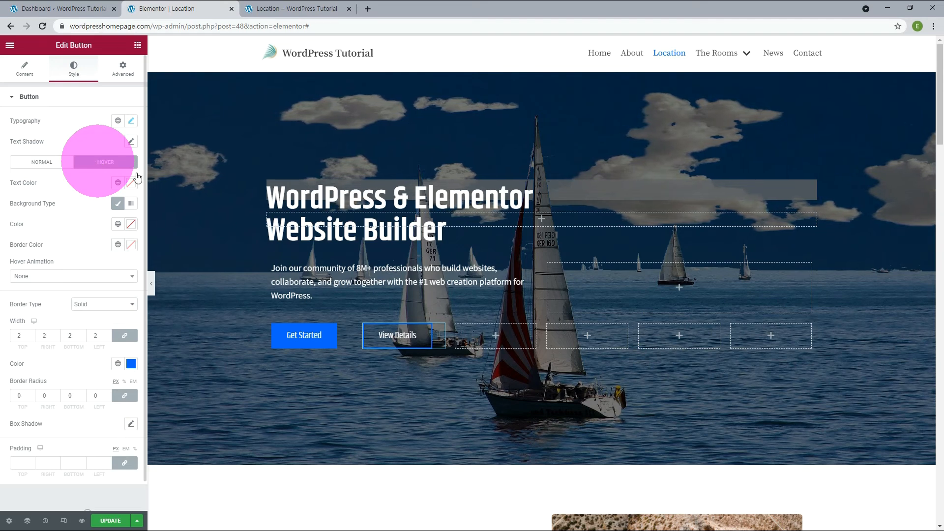
{"action": "left_click", "coordinate": [133, 227]}
{"action": "triple_click", "coordinate": [36, 377]}
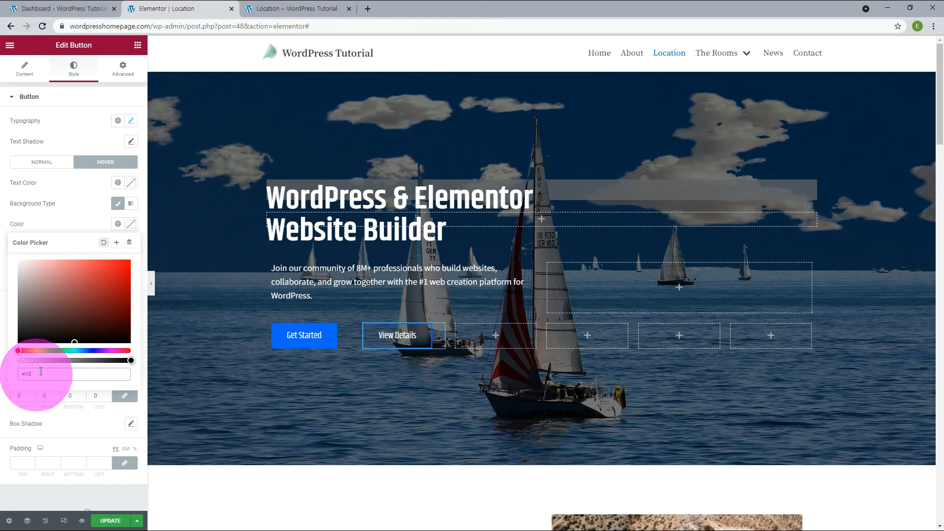
{"action": "type", "text": "#0066ff"}
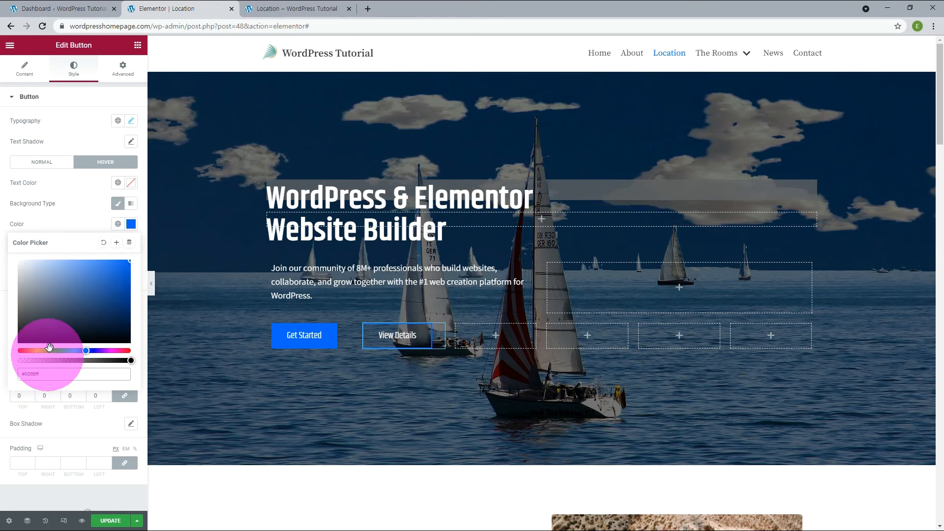
{"action": "left_click", "coordinate": [96, 218]}
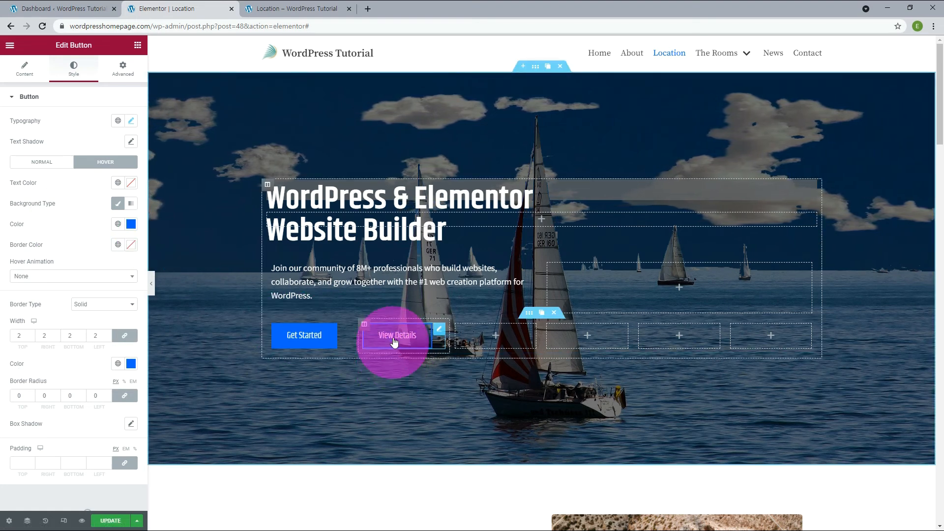
- Save the Location page changes and reload the live Location page to check the header and its buttons
{"action": "left_click", "coordinate": [118, 520]}
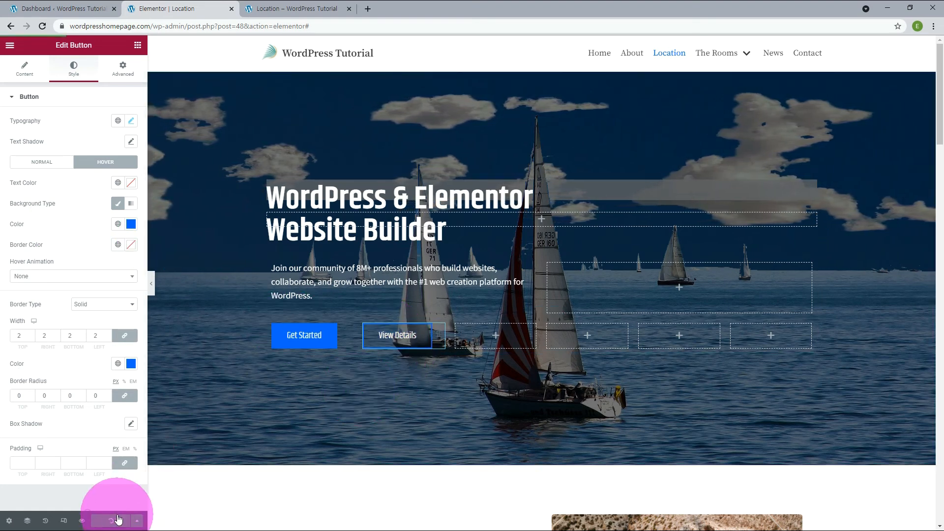
{"action": "left_click", "coordinate": [294, 9]}
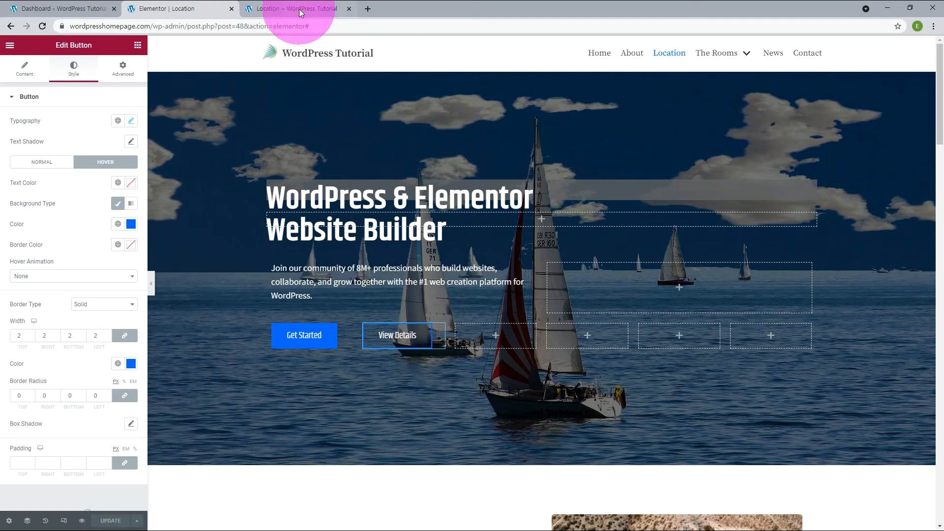
{"action": "left_click", "coordinate": [43, 26]}
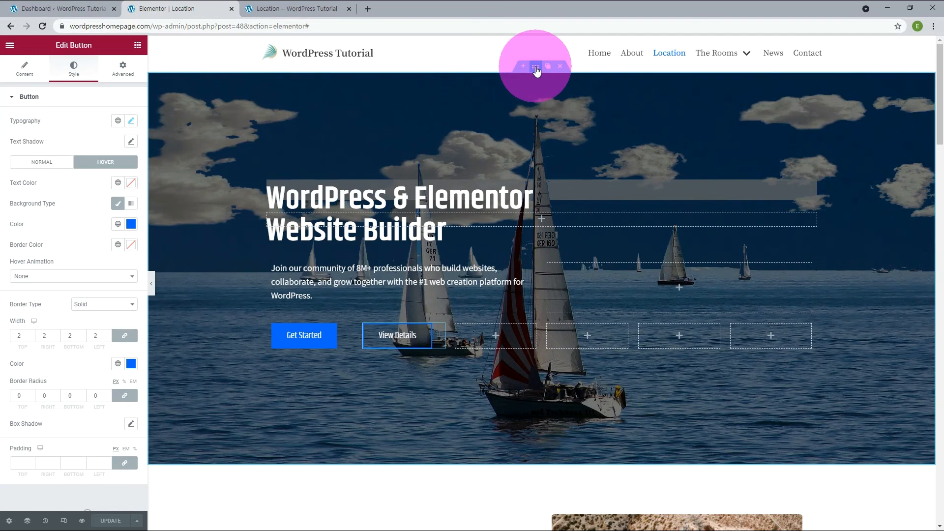
- Add a Mountains shape divider along the bottom of the boat header section
{"action": "left_click", "coordinate": [536, 69]}
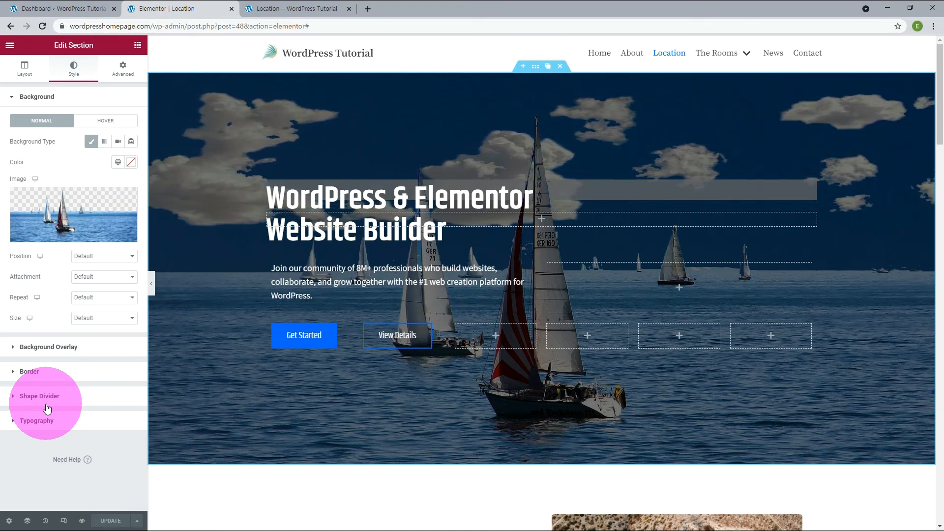
{"action": "left_click", "coordinate": [68, 396]}
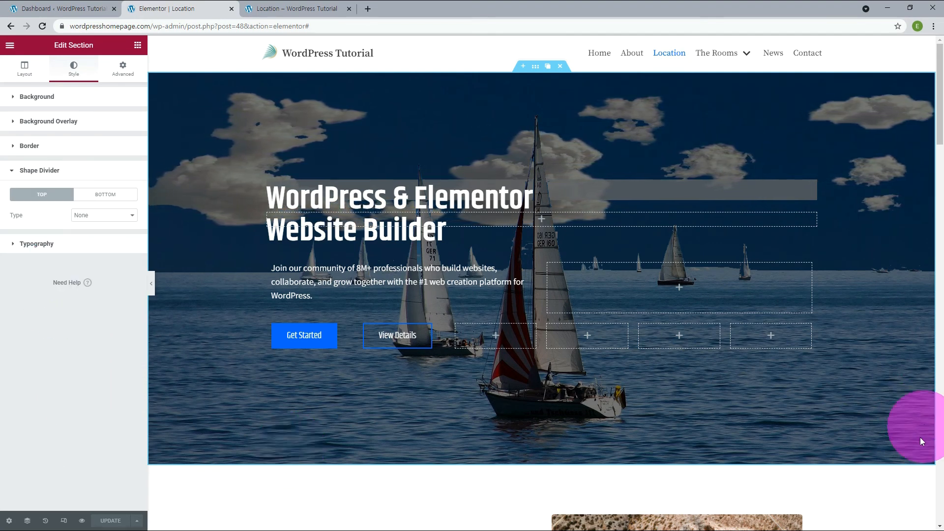
{"action": "left_click", "coordinate": [106, 195]}
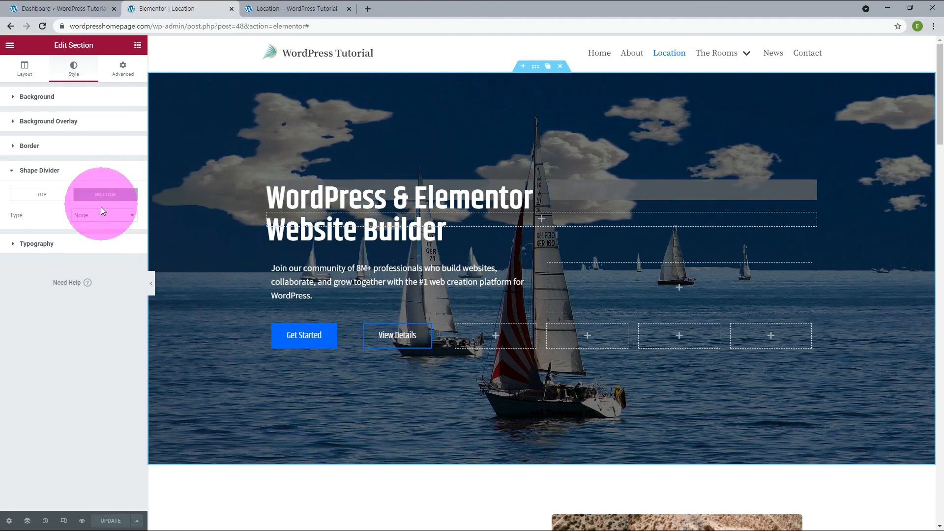
{"action": "left_click", "coordinate": [102, 216]}
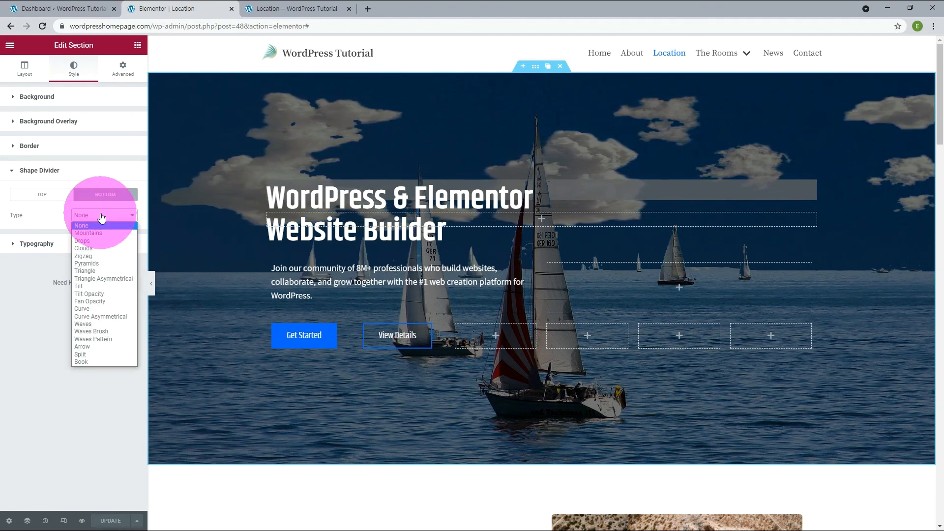
{"action": "left_click", "coordinate": [93, 232]}
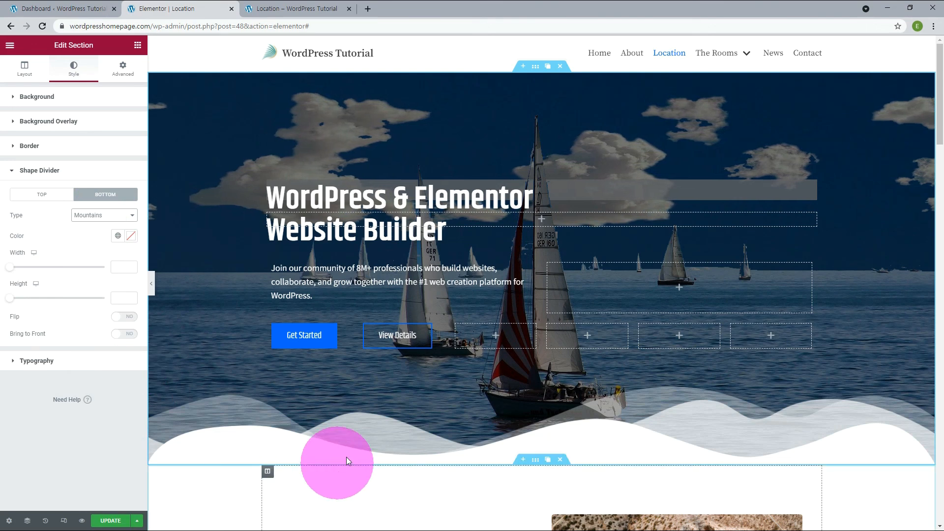
- Save the Location page with the Mountains divider applied to the boat header section
{"action": "left_click", "coordinate": [111, 520]}
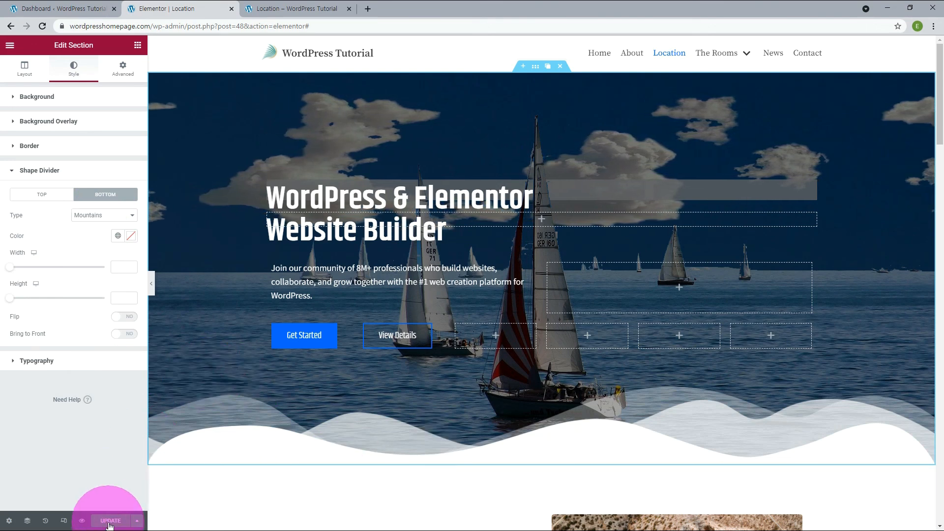
- Try the Drops and Clouds types for the header section's bottom shape divider, and set it to Waves Brush
{"action": "left_click", "coordinate": [82, 216]}
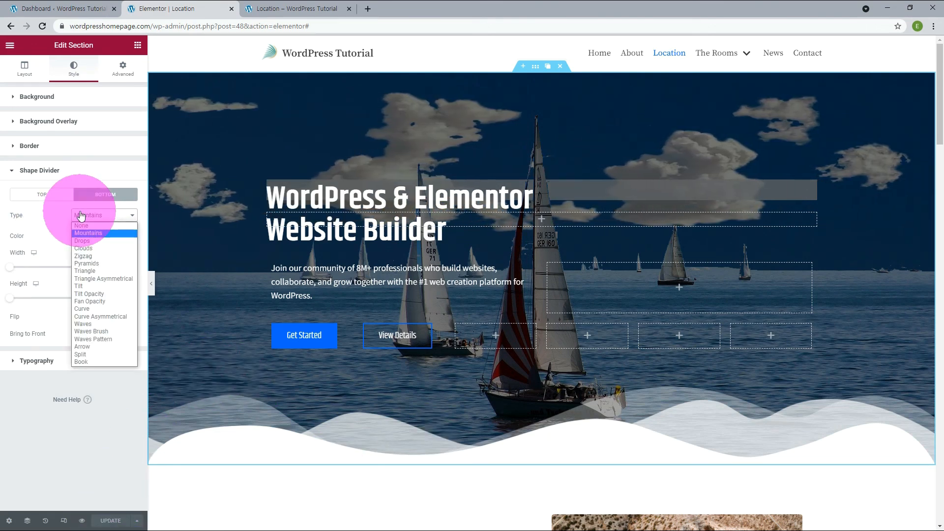
{"action": "left_click", "coordinate": [81, 242]}
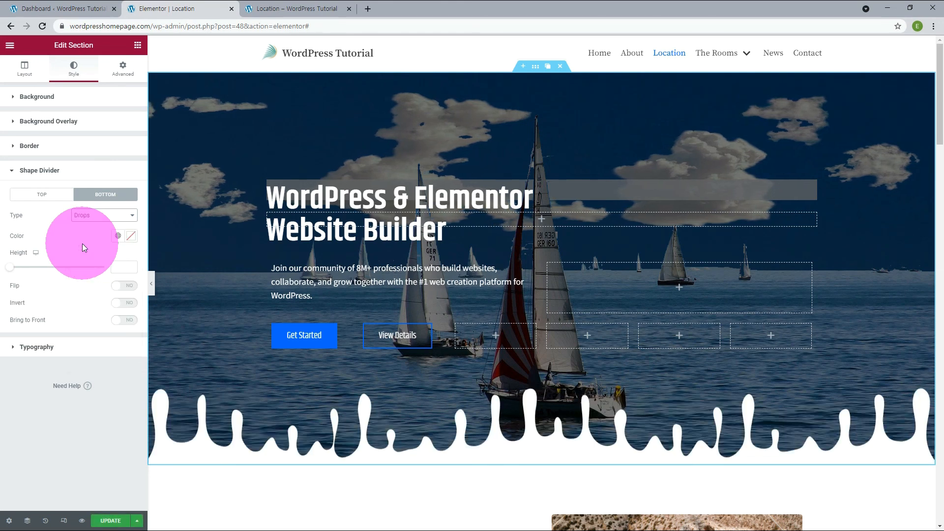
{"action": "left_click", "coordinate": [90, 218]}
{"action": "left_click", "coordinate": [89, 250]}
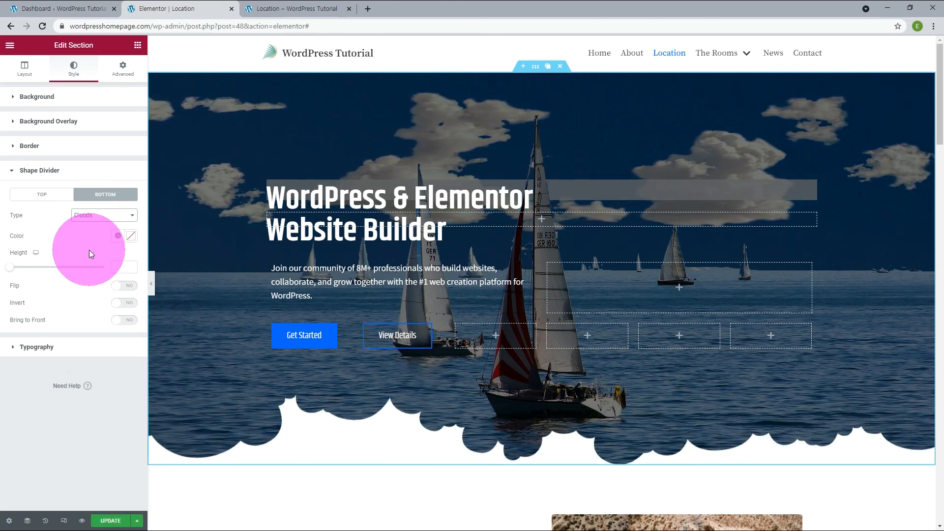
{"action": "left_click", "coordinate": [97, 219]}
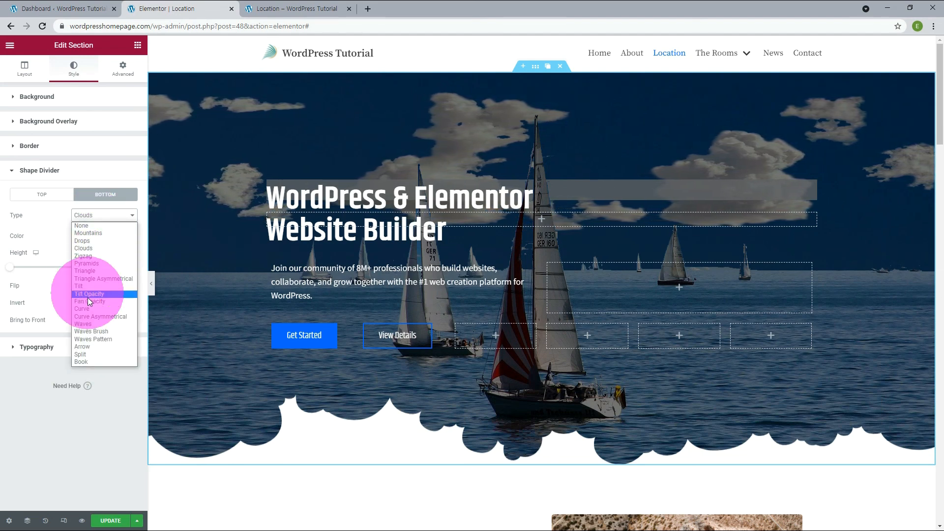
{"action": "left_click", "coordinate": [86, 331]}
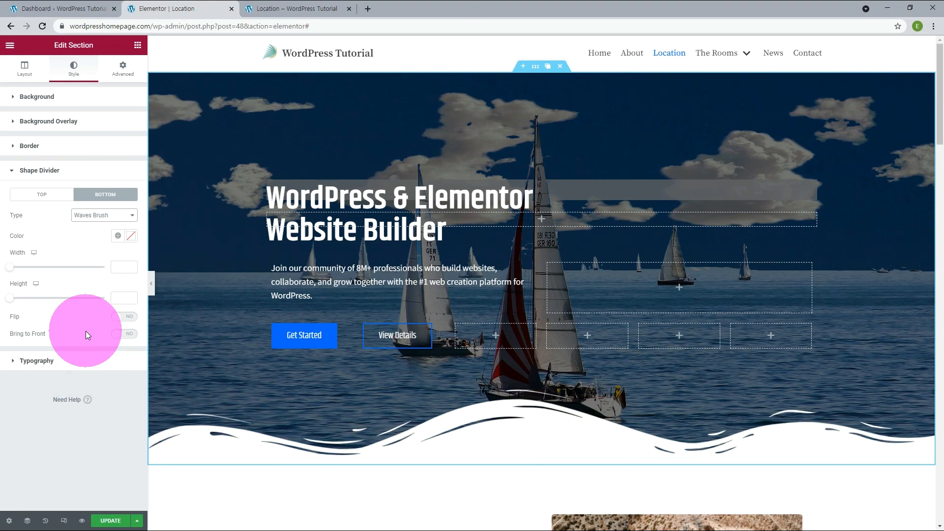